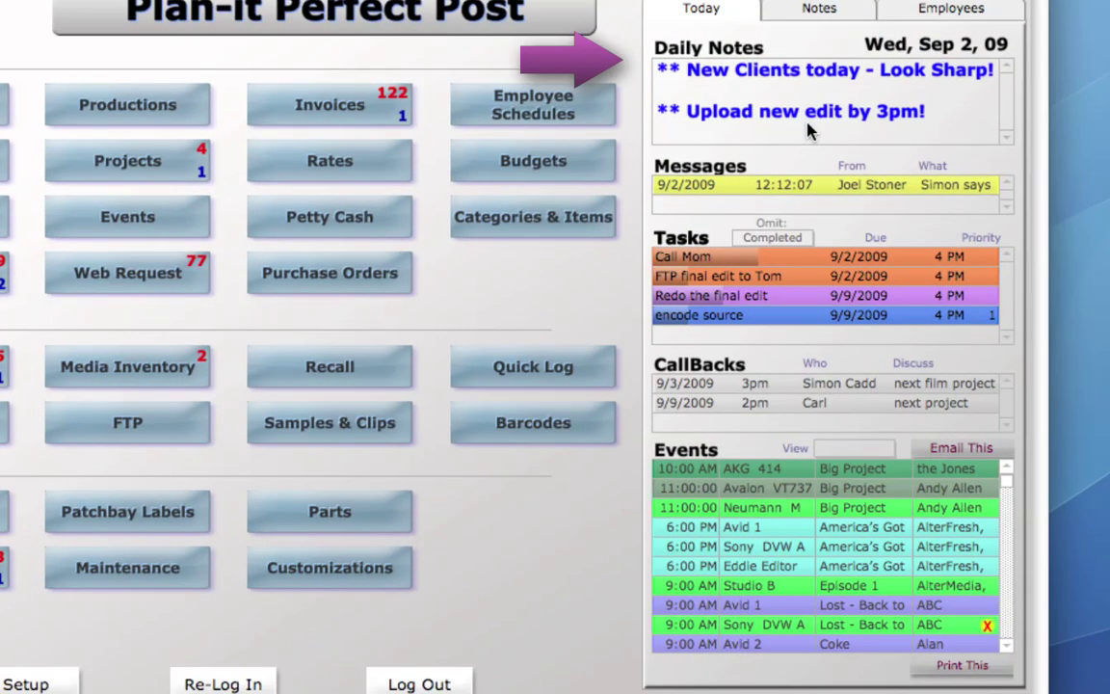
Expand the daily notes, read the message about the next project, and return to the main menu.
click(810, 131)
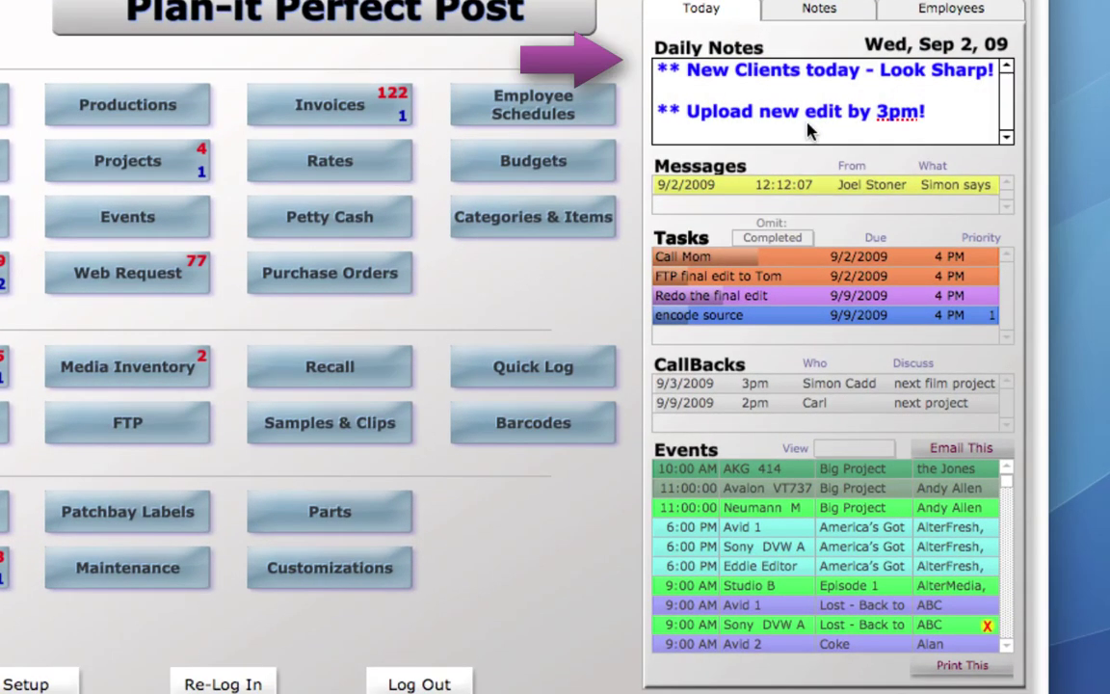
click(817, 13)
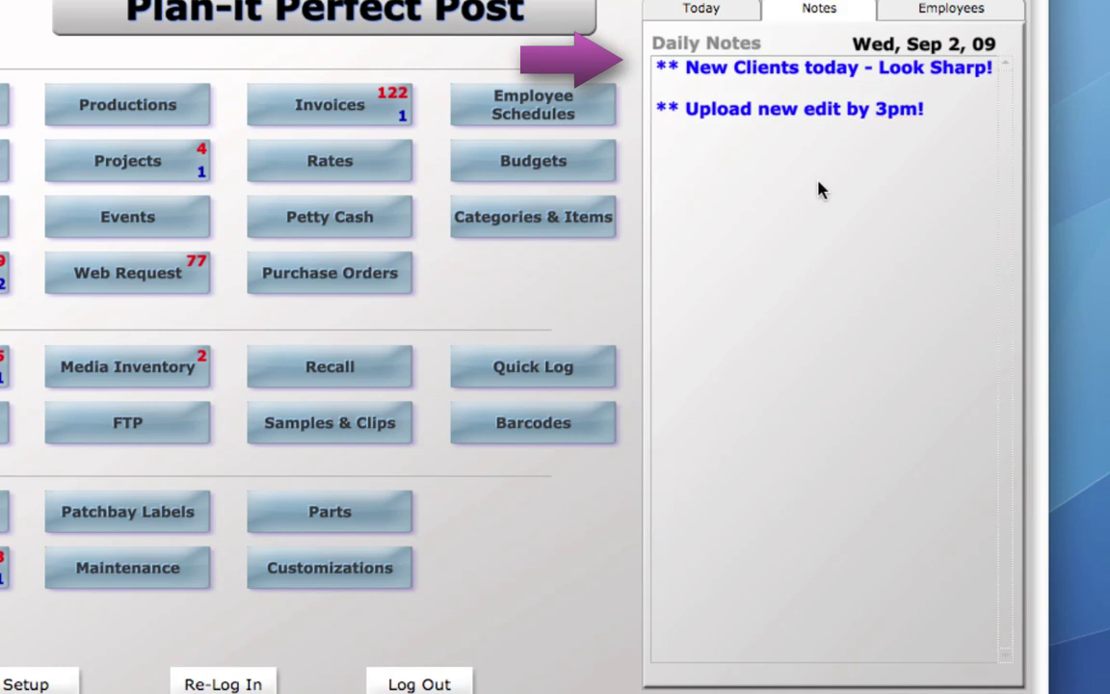
click(710, 11)
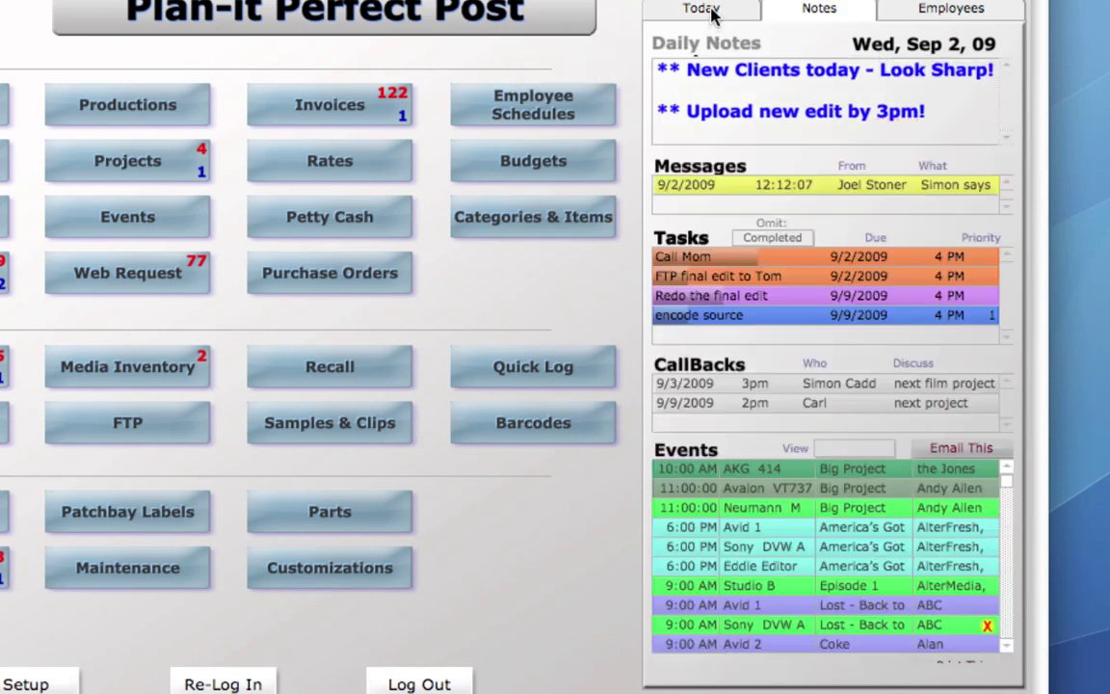
click(814, 184)
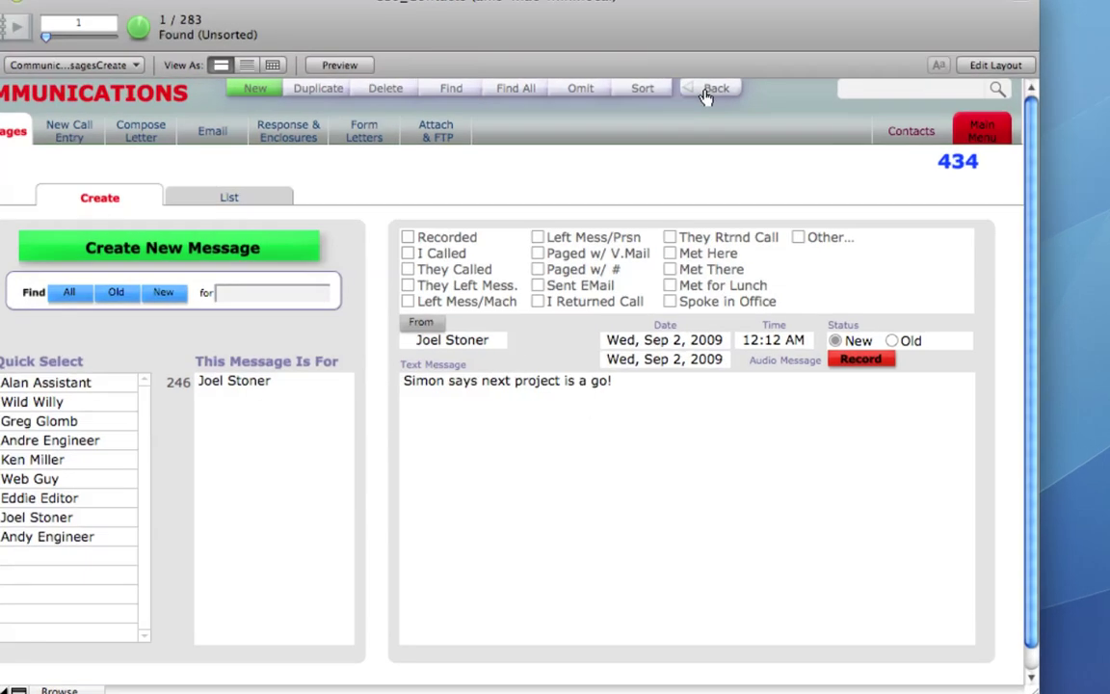
click(713, 89)
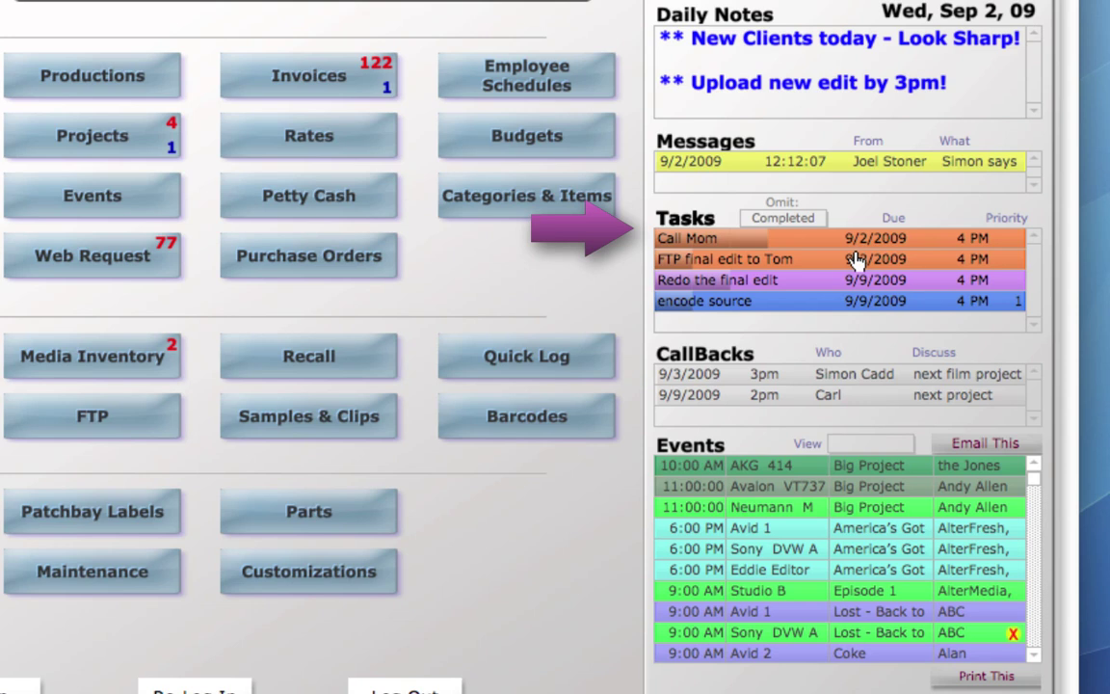
Raise the Redo the final edit task from 21% to 56% completed, then go back to the main menu.
mouse_move(792, 260)
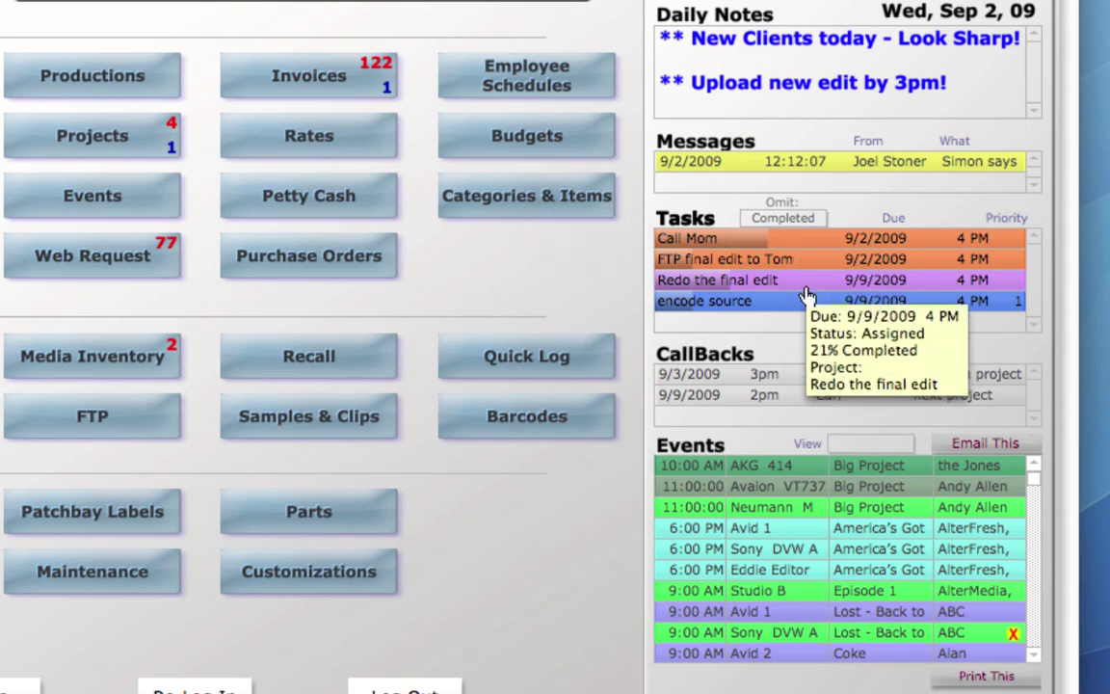
click(804, 281)
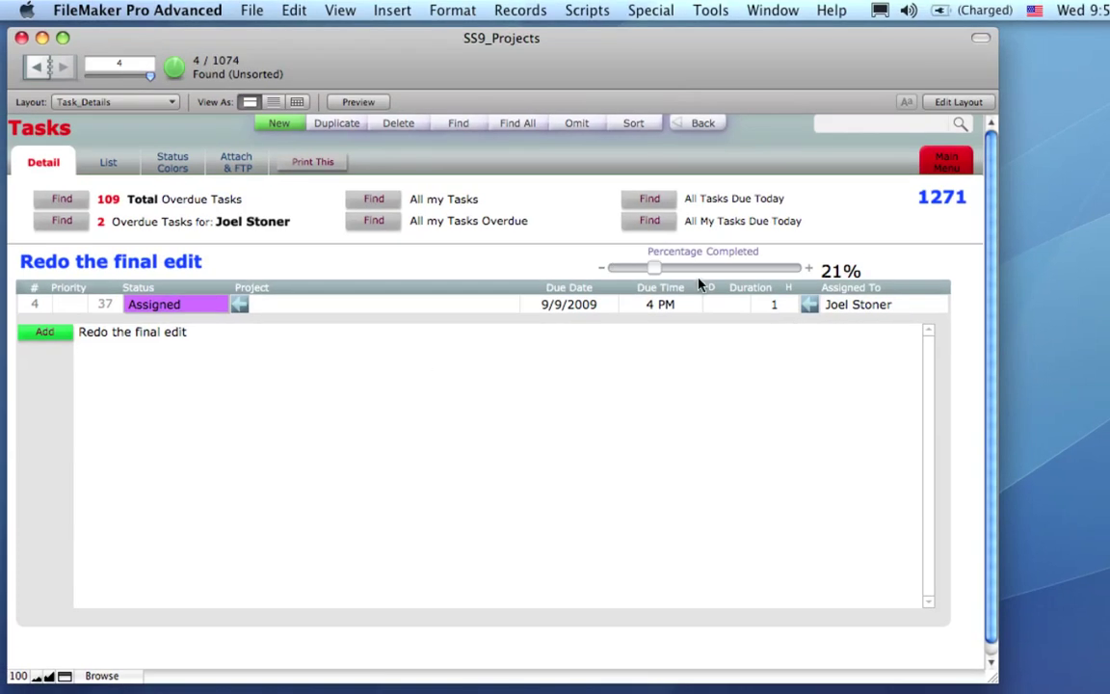
drag(718, 273, 736, 273)
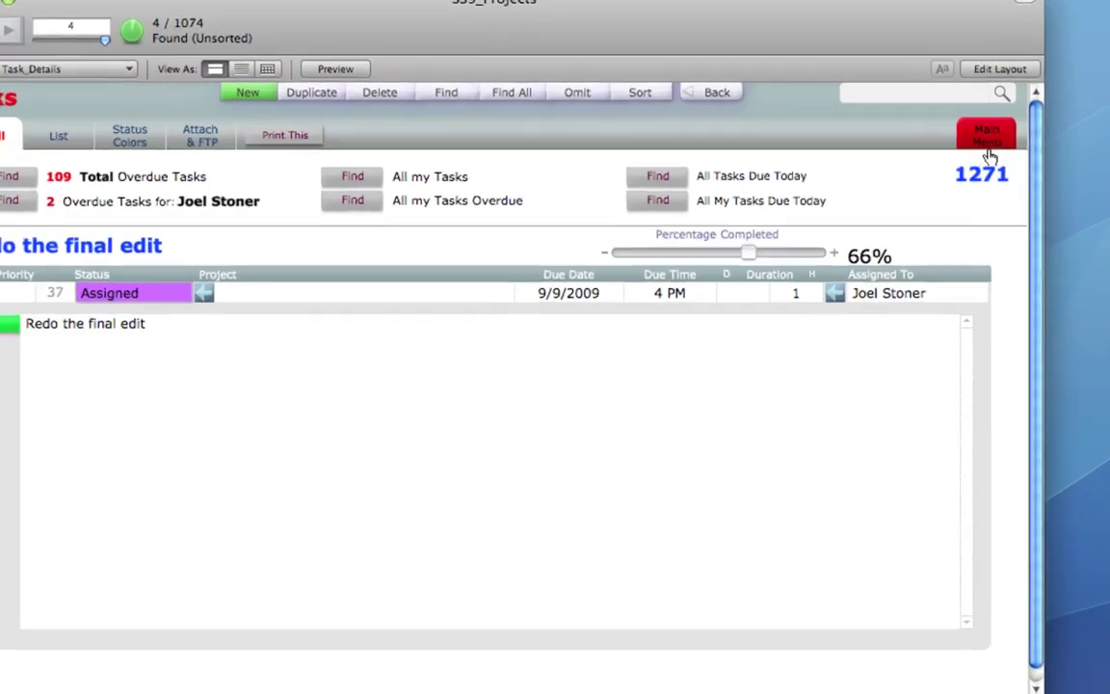
click(948, 165)
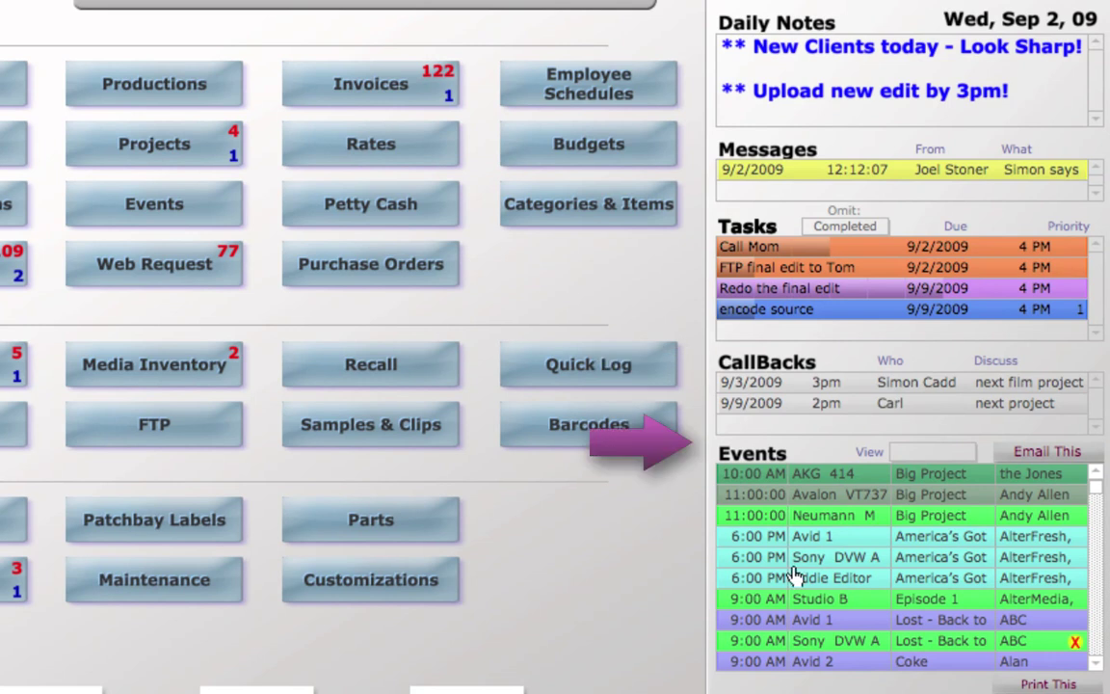
mouse_move(795, 577)
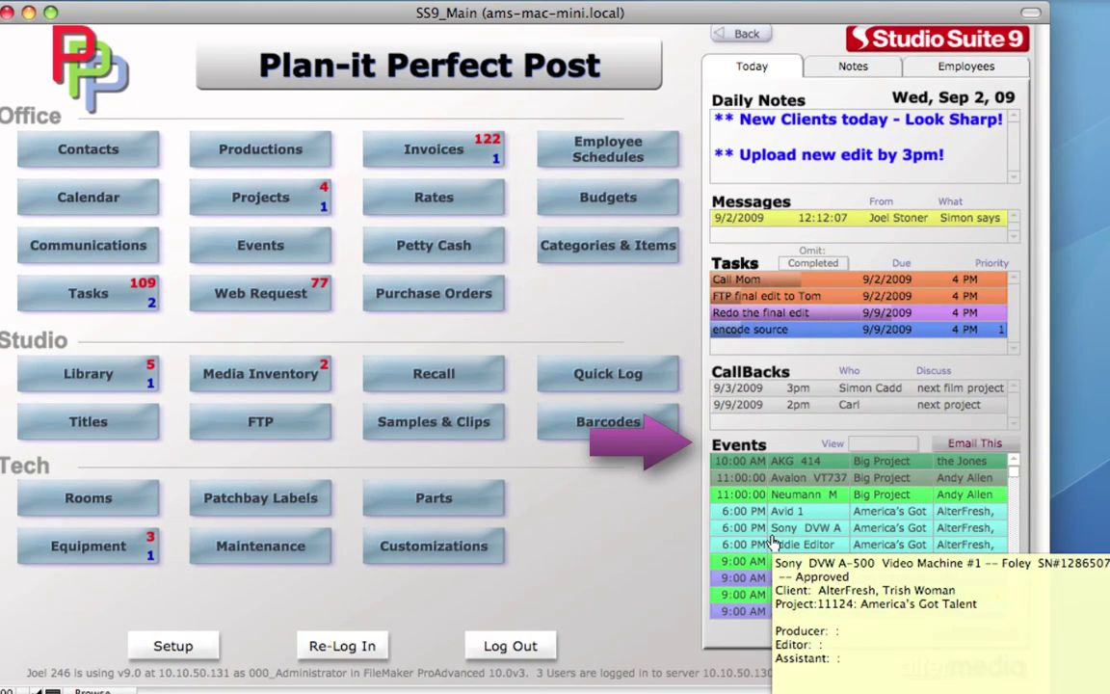
mouse_move(776, 521)
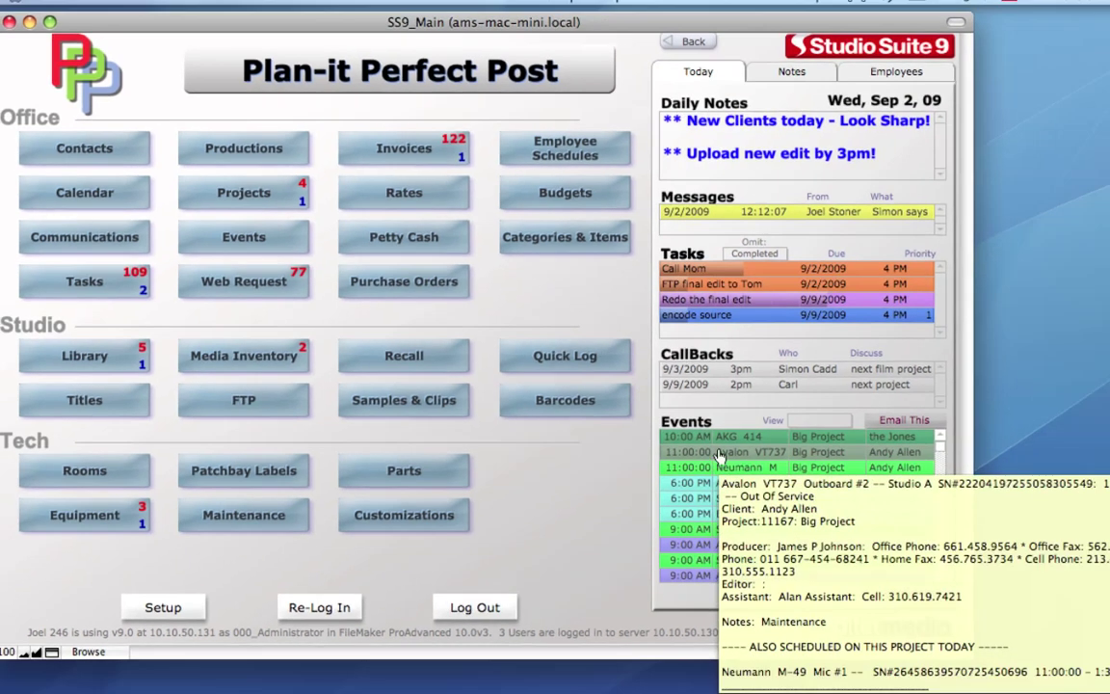
mouse_move(773, 464)
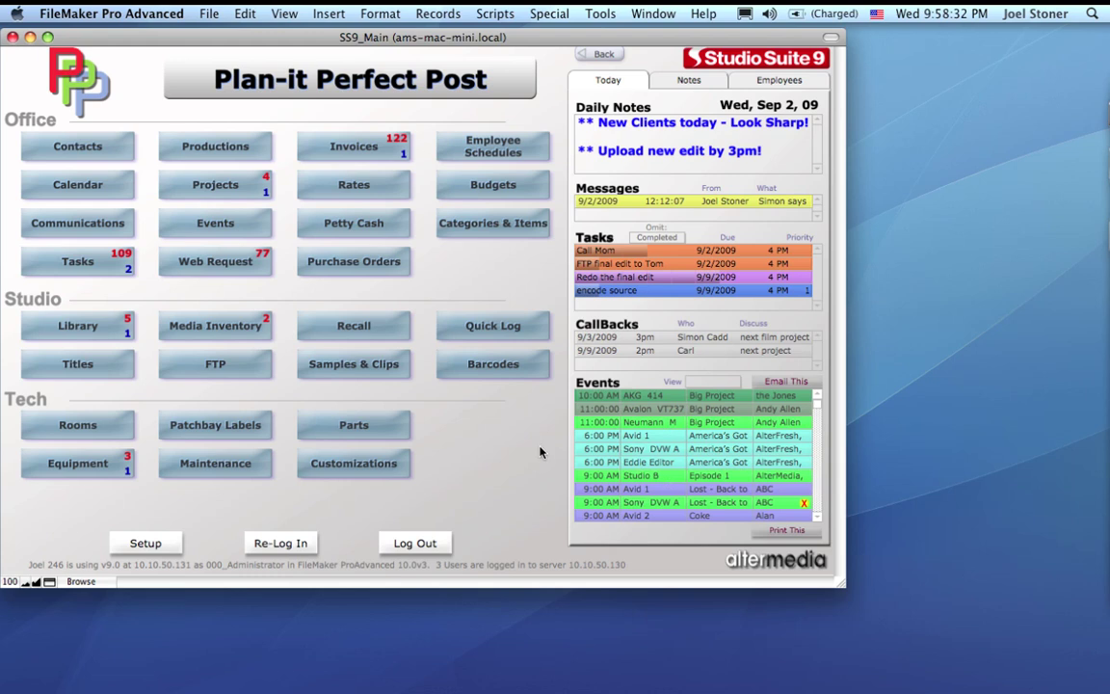
click(713, 381)
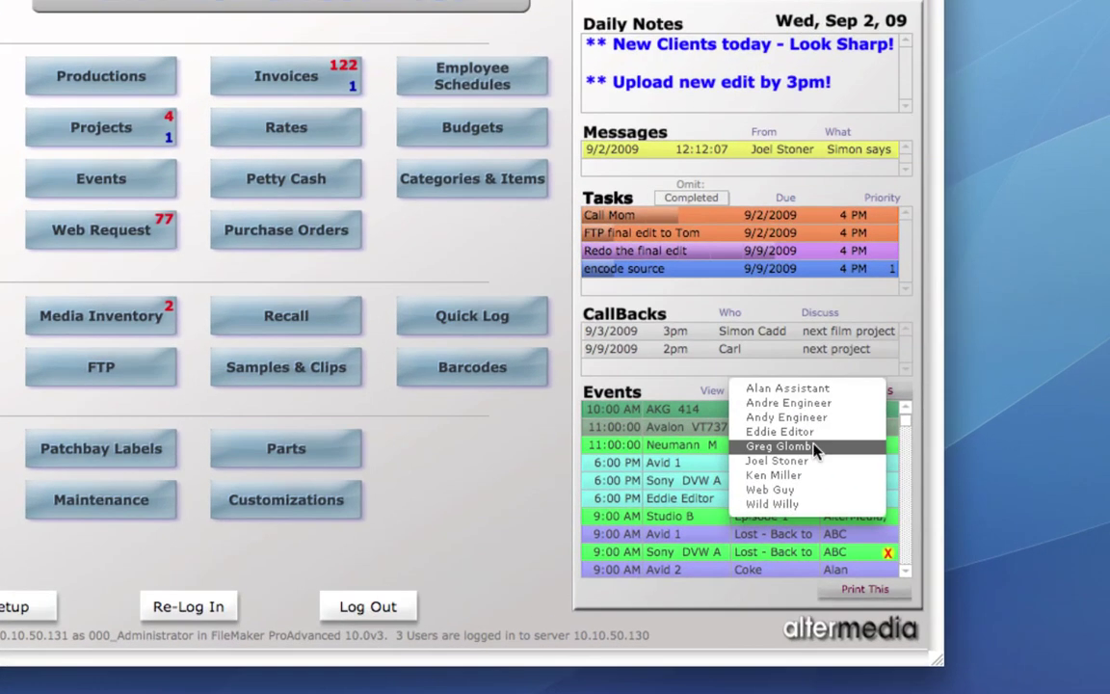
click(812, 460)
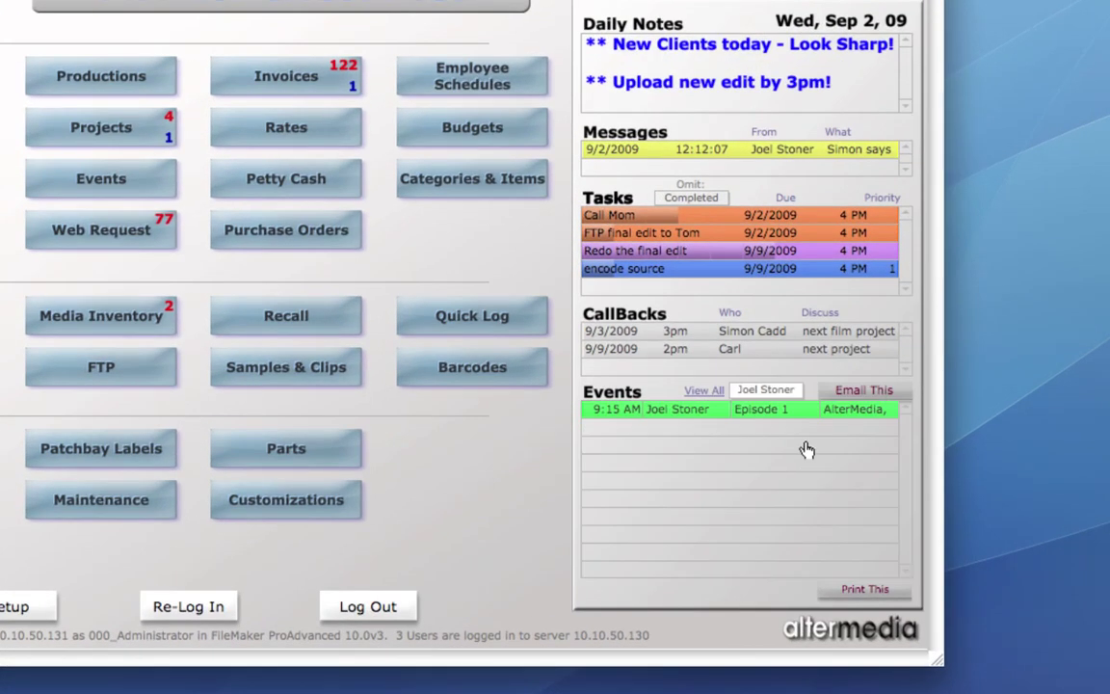
click(711, 393)
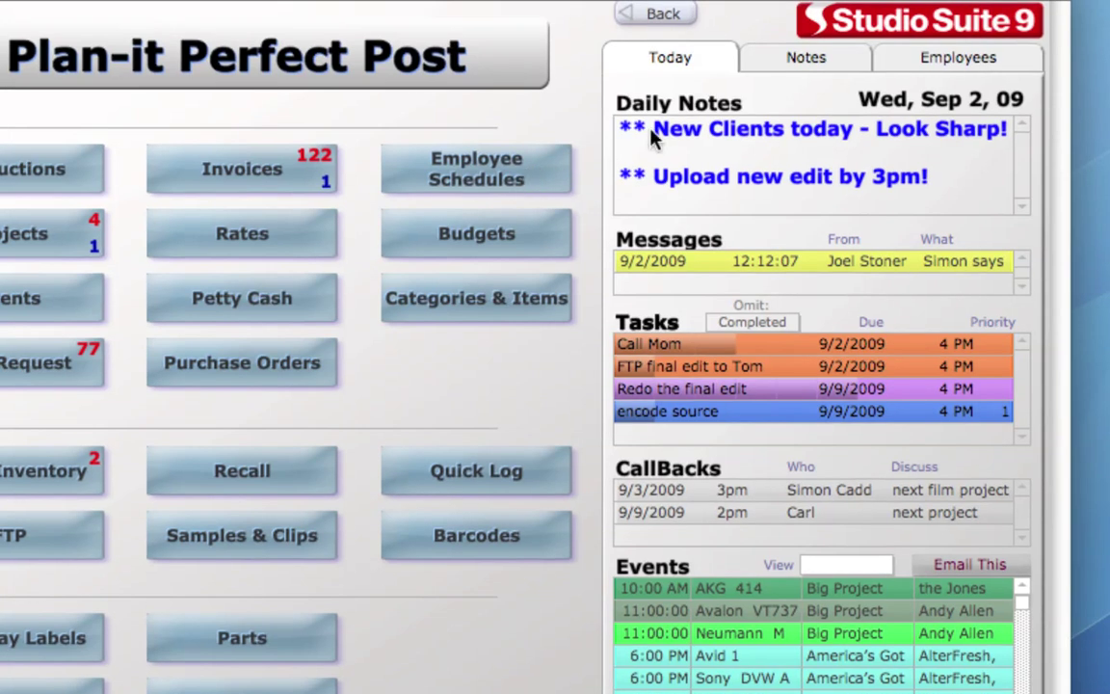
click(958, 59)
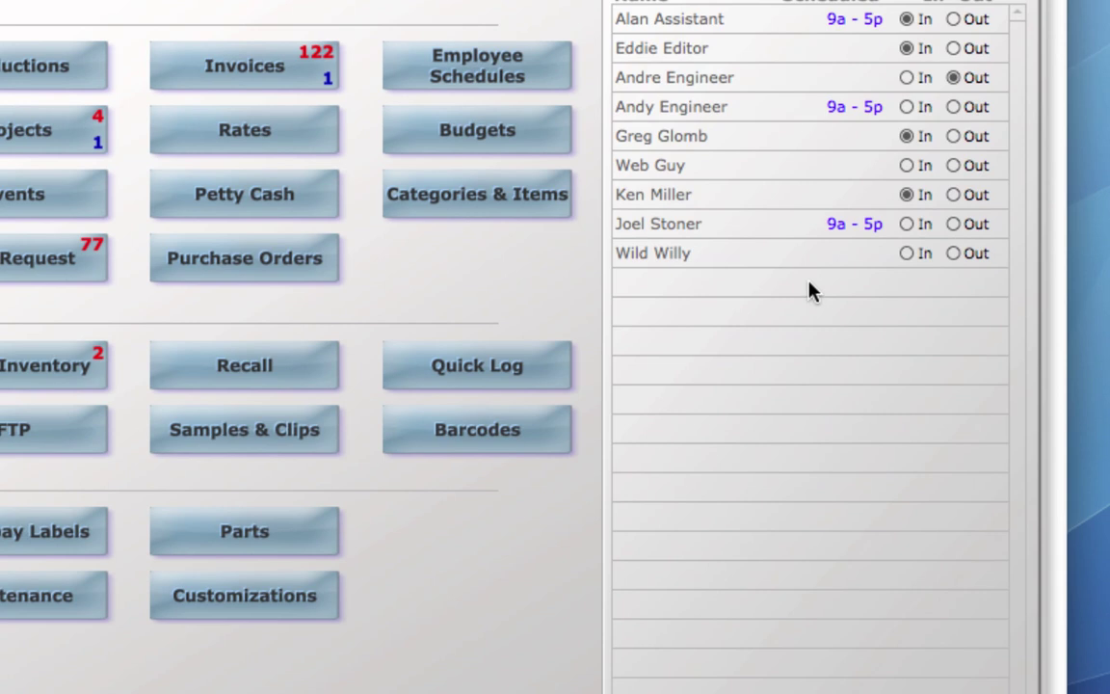
click(694, 55)
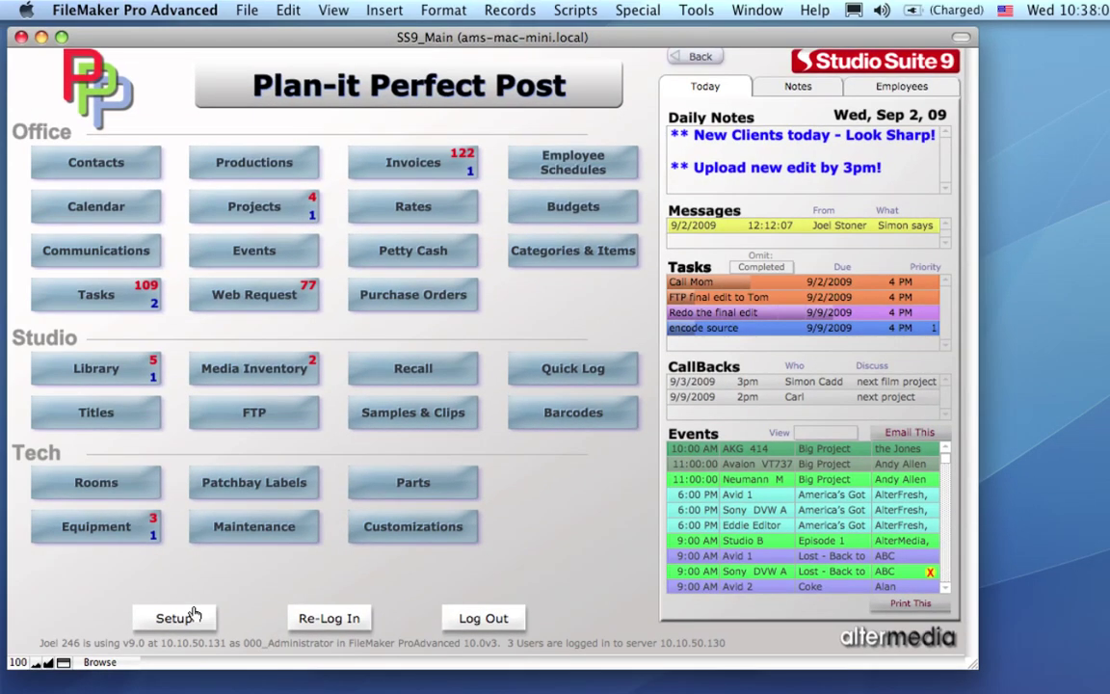
Open system setup and step through the company records back to Plan-it Perfect Post.
click(199, 616)
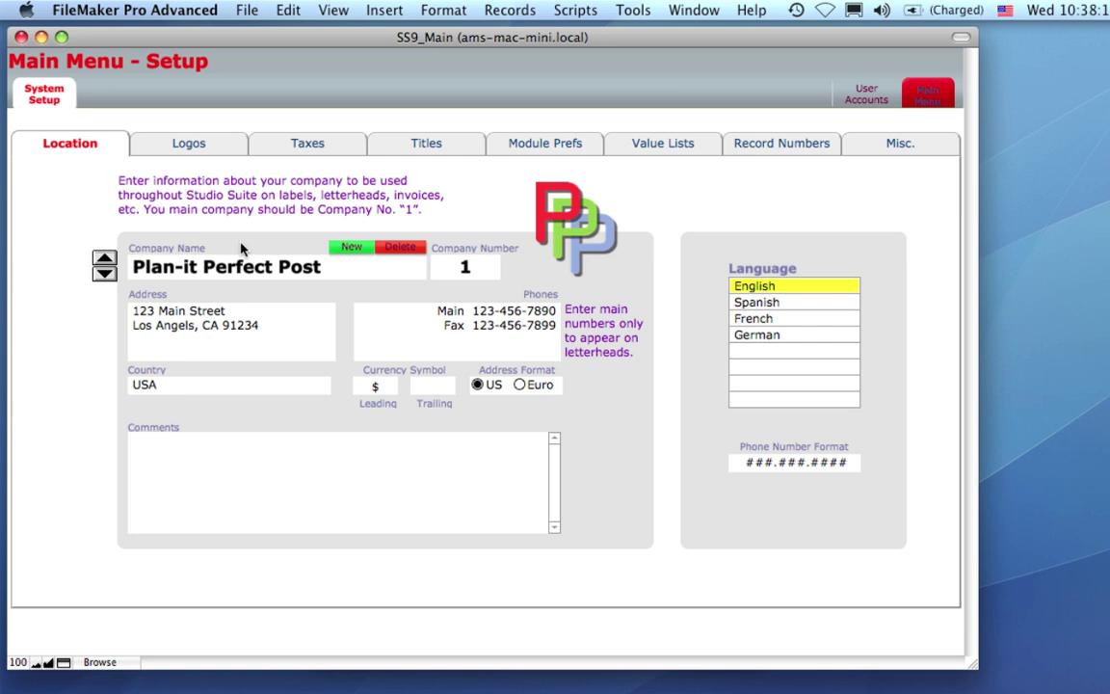
click(104, 273)
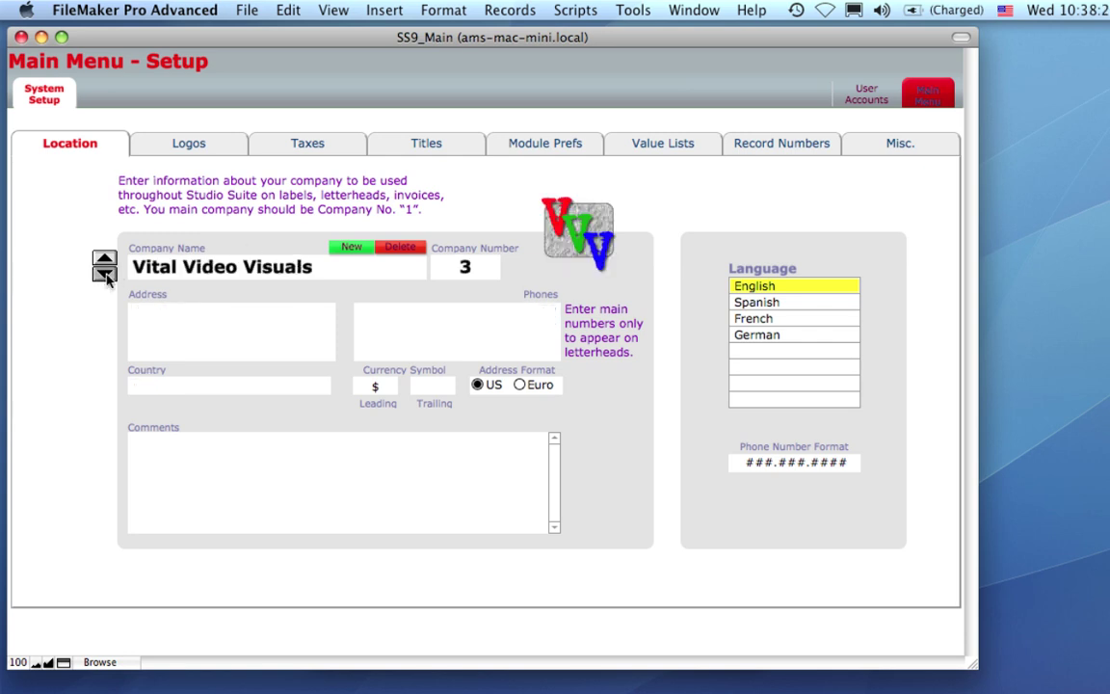
click(104, 273)
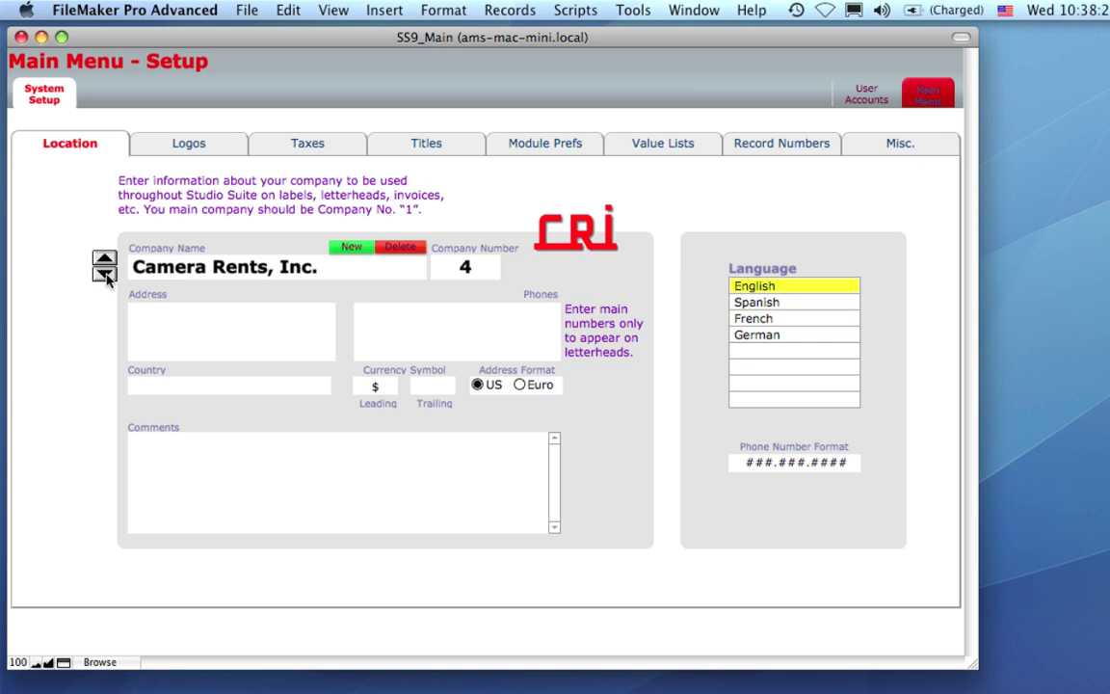
click(104, 259)
click(104, 258)
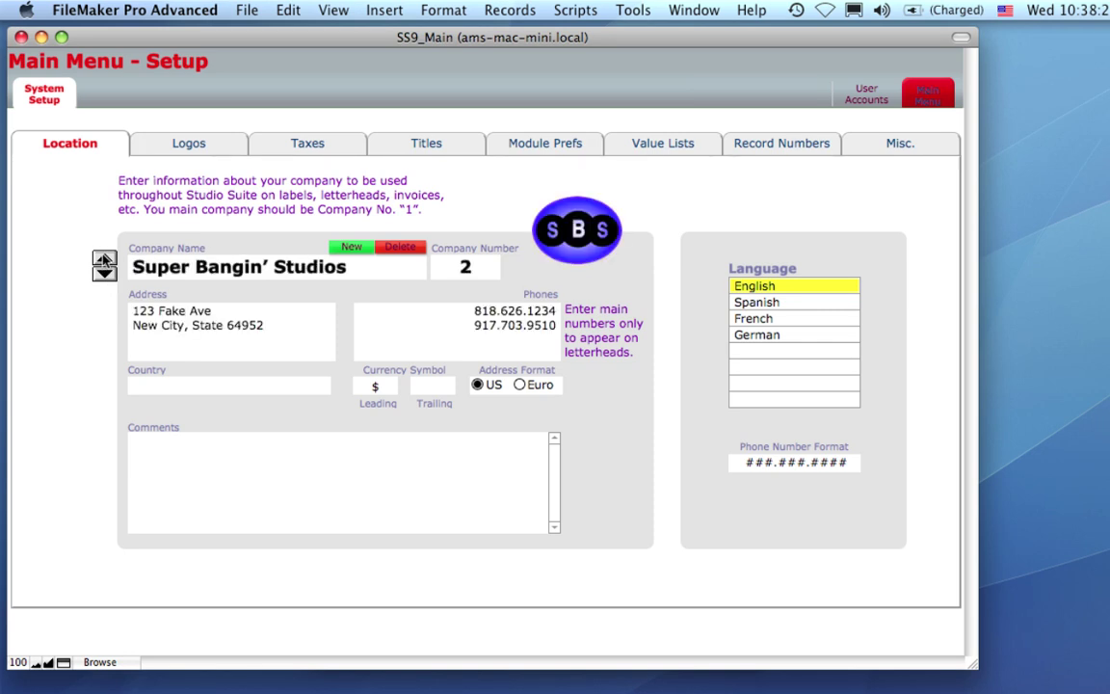
click(104, 258)
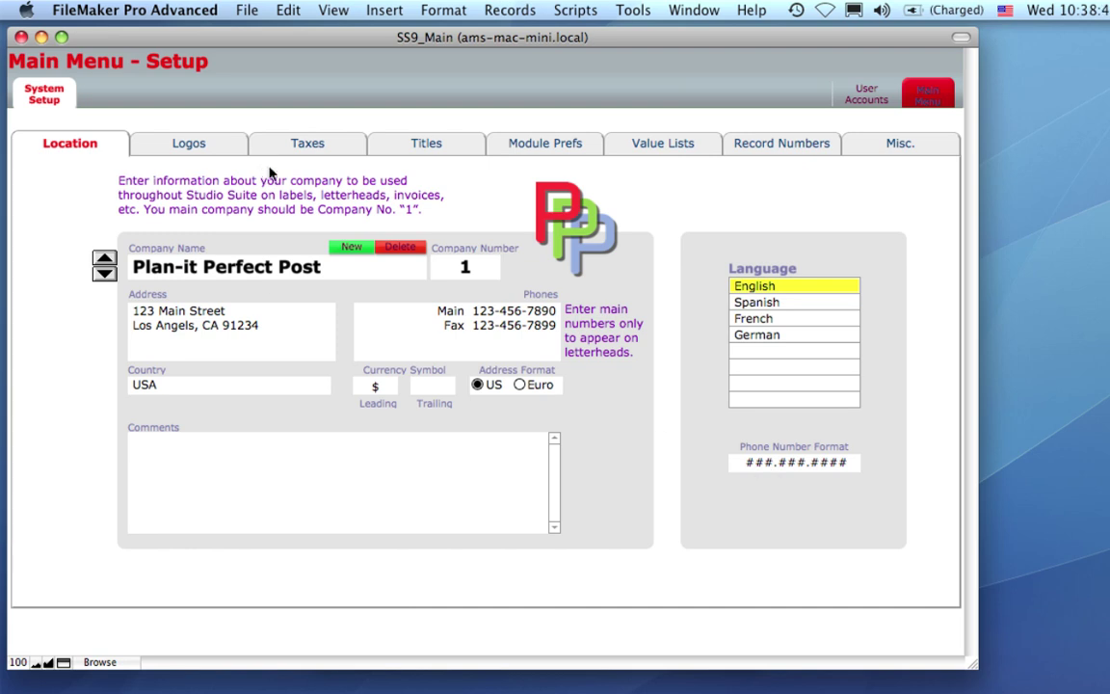
Review the Logos, Taxes and Titles settings and the Module Prefs page.
click(216, 146)
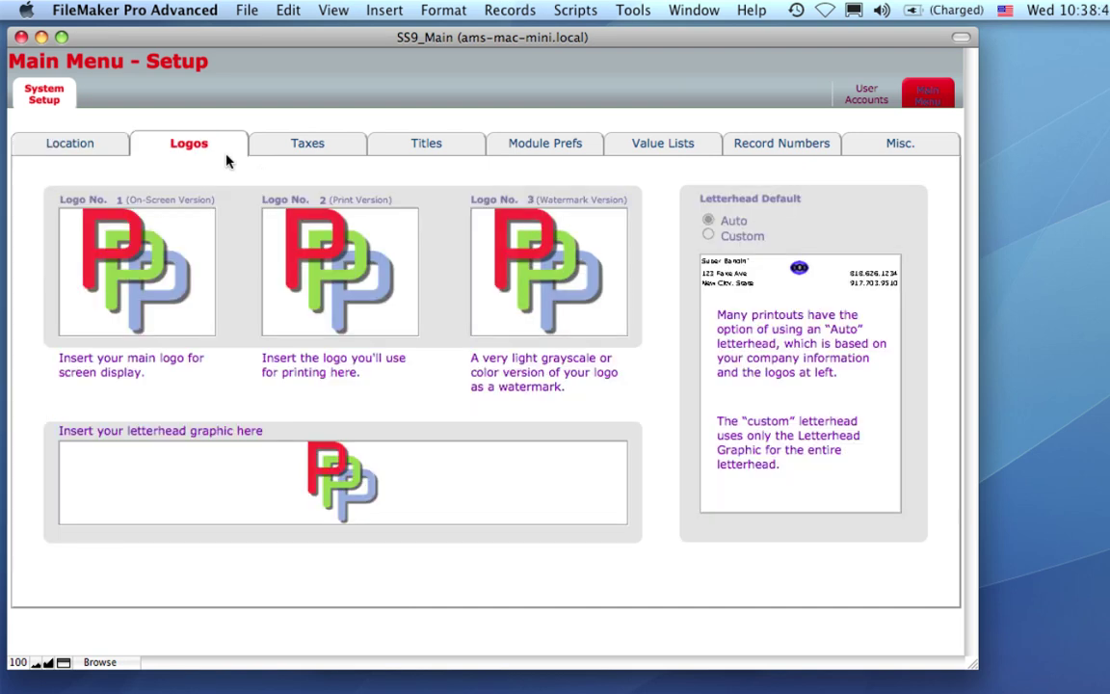
click(285, 143)
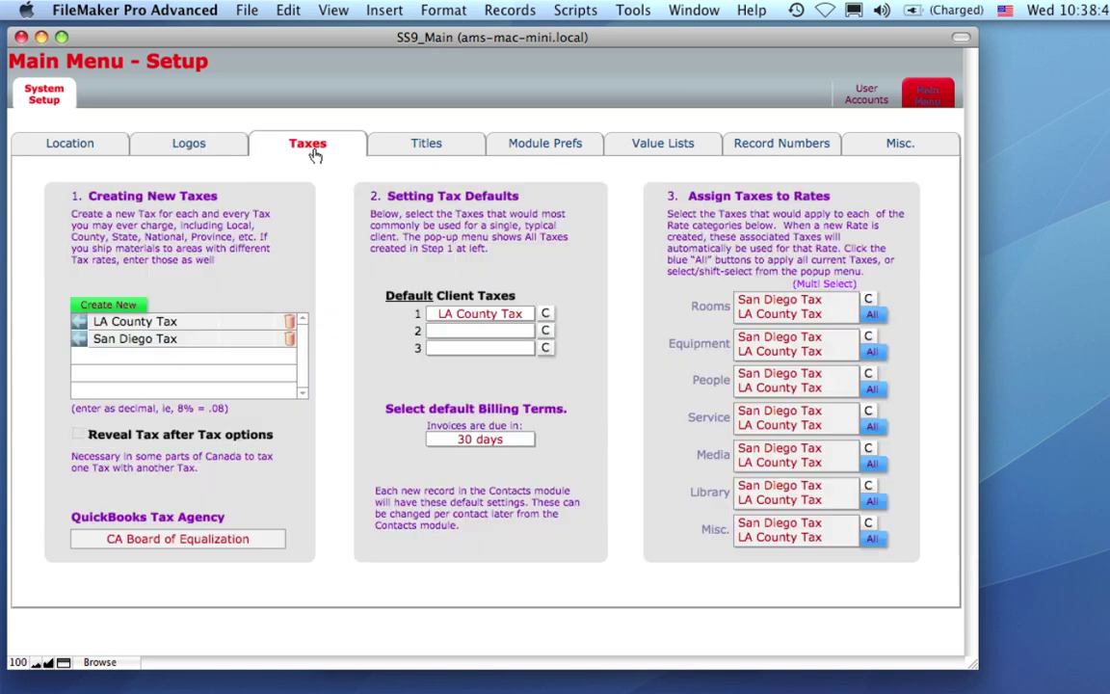
click(411, 142)
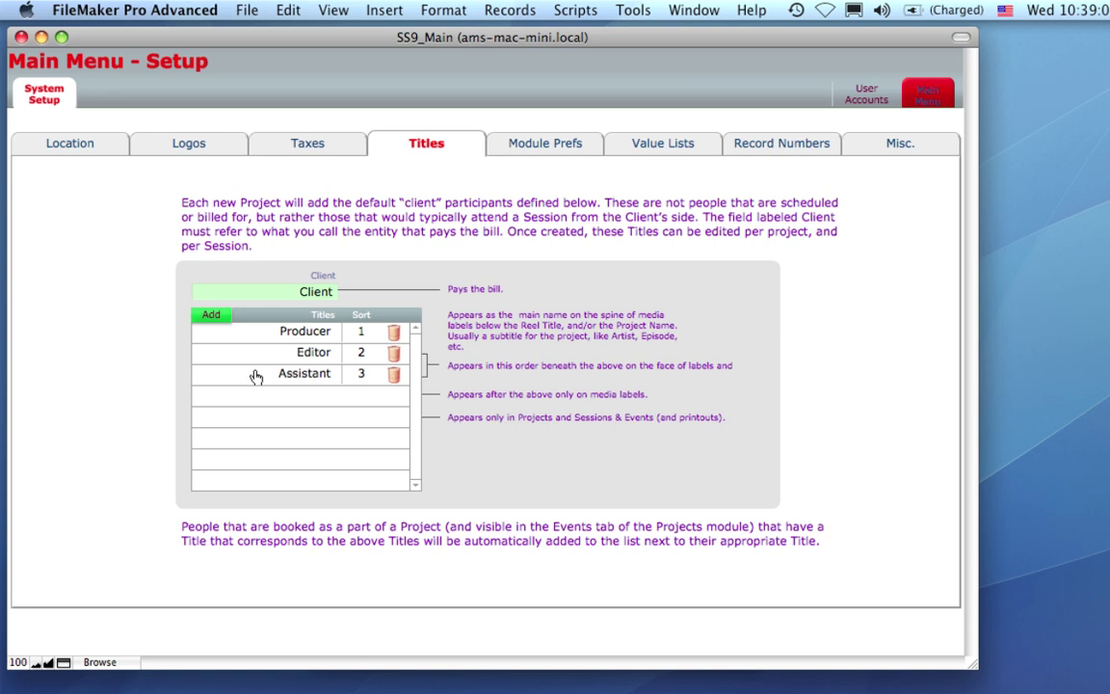
click(520, 146)
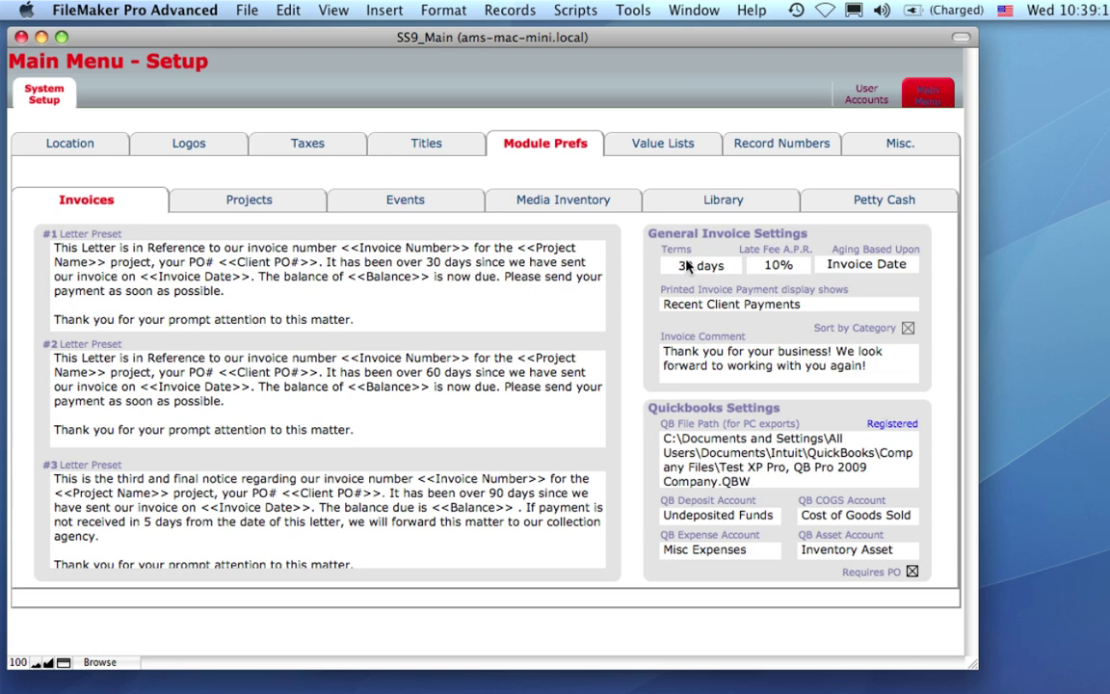
Browse Projects, Events, Media Inventory (barcode stays UPC Code) and Petty Cash preferences, then show Value Lists.
click(253, 202)
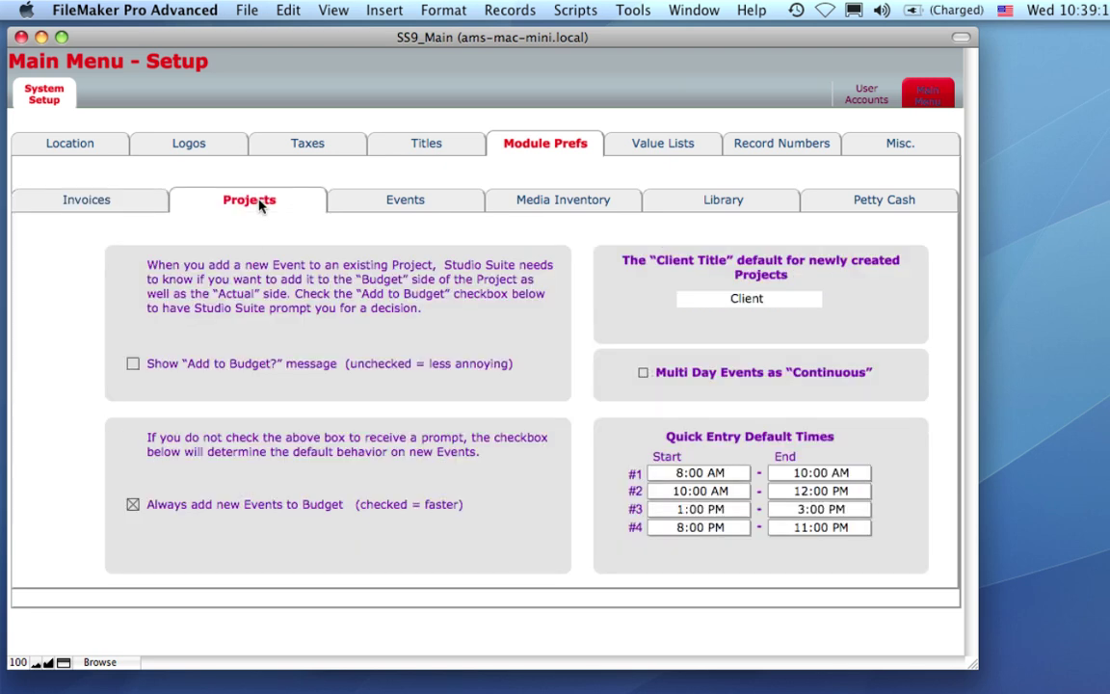
click(390, 200)
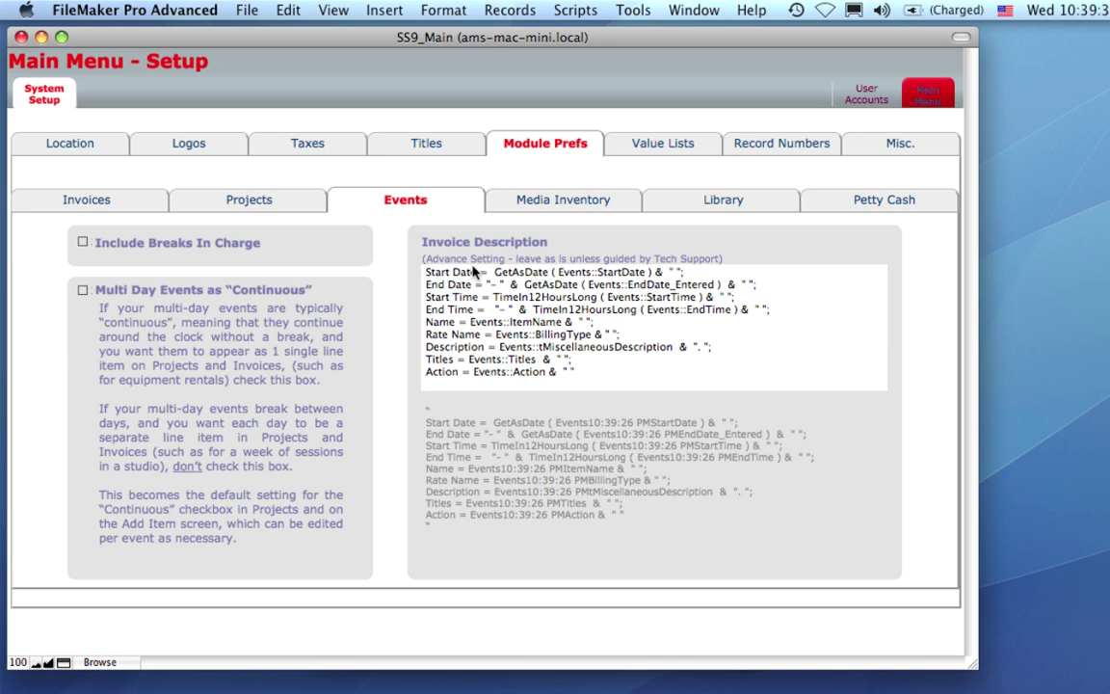
click(548, 207)
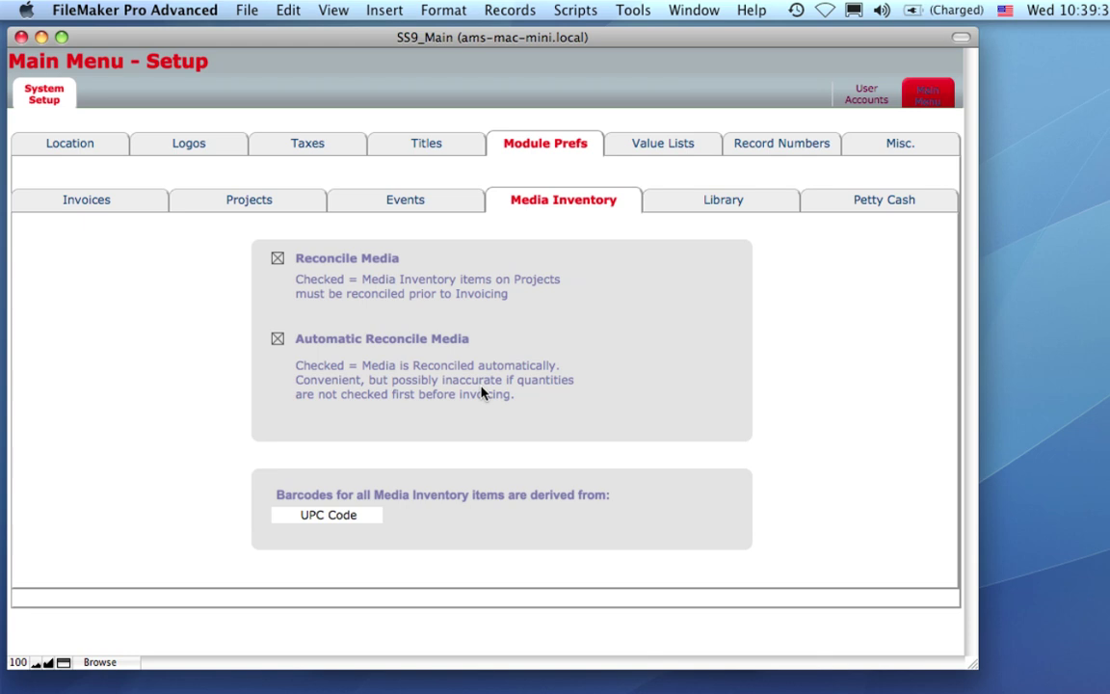
click(367, 520)
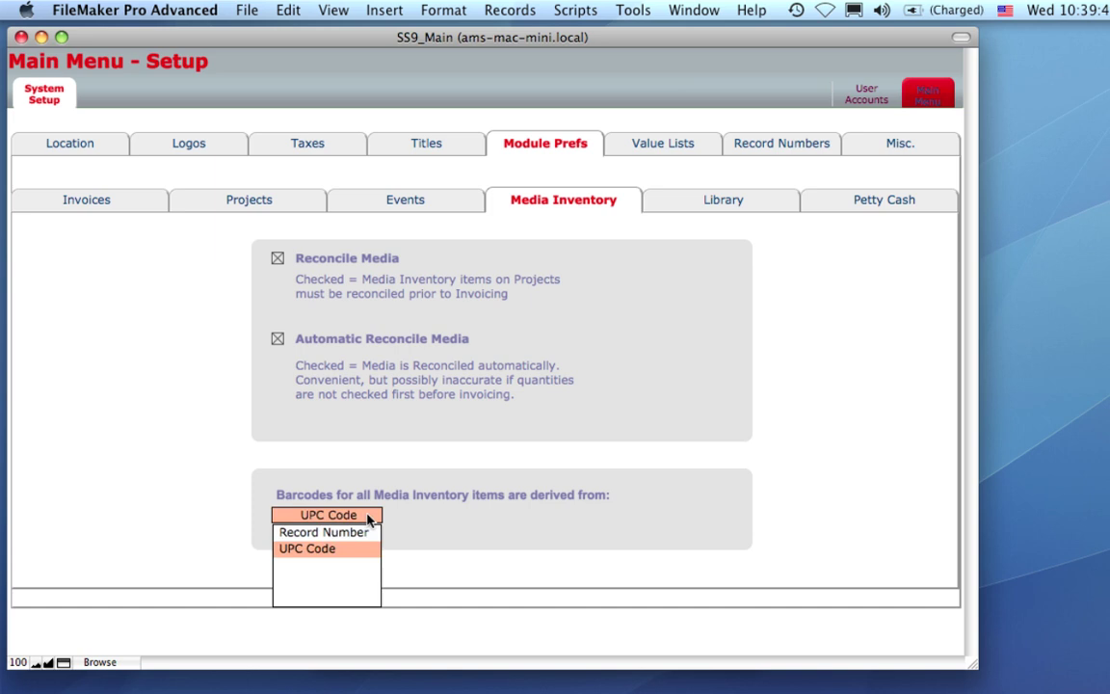
click(456, 523)
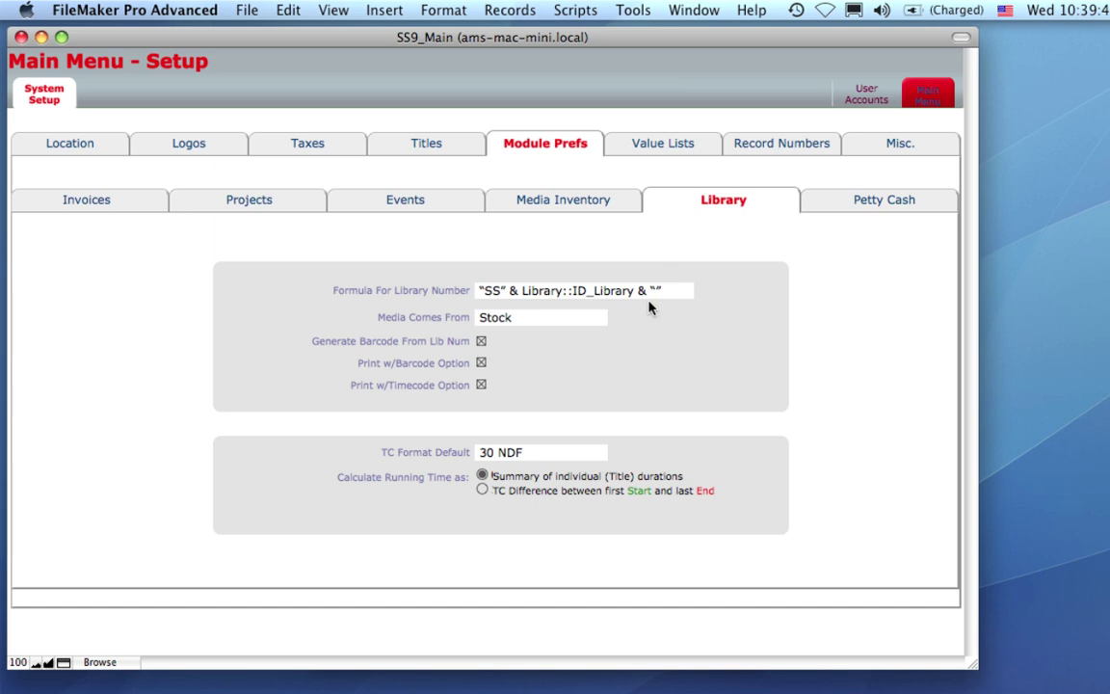
click(906, 212)
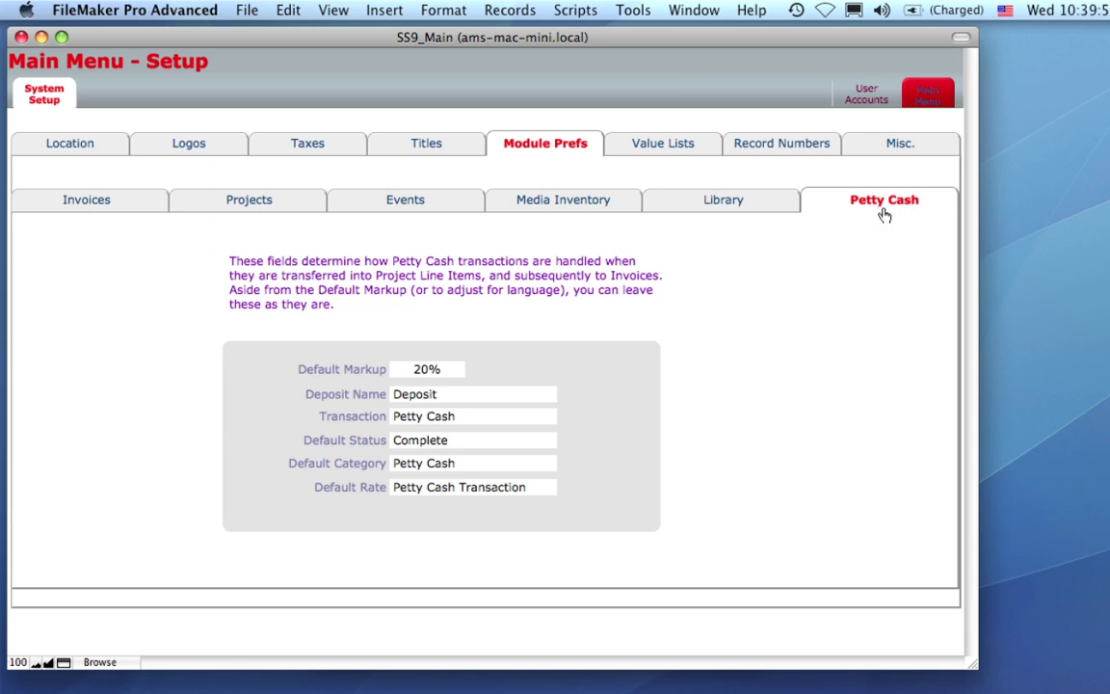
click(663, 142)
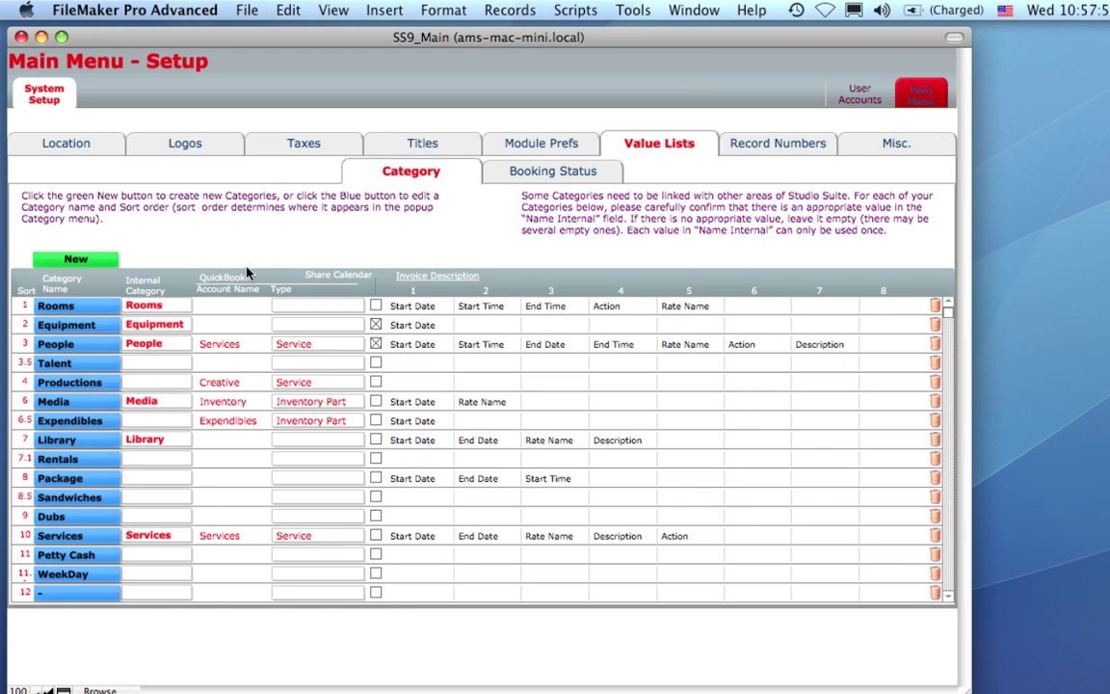
Show the Booking Status colour list, then bring up the User Accounts list.
click(530, 164)
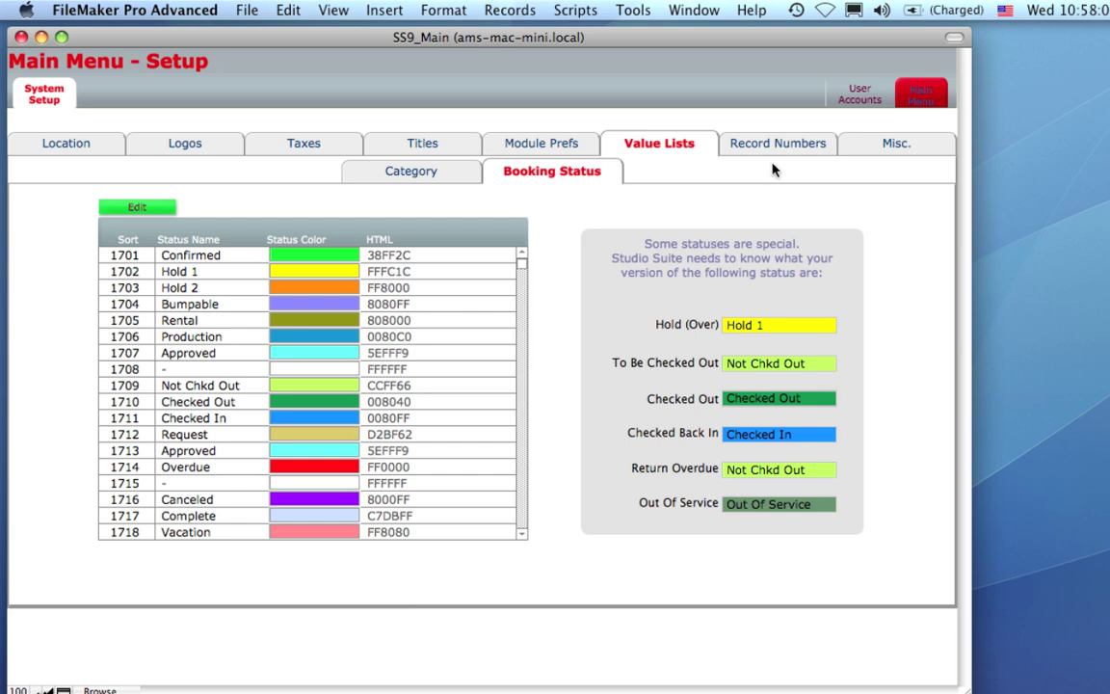
click(853, 96)
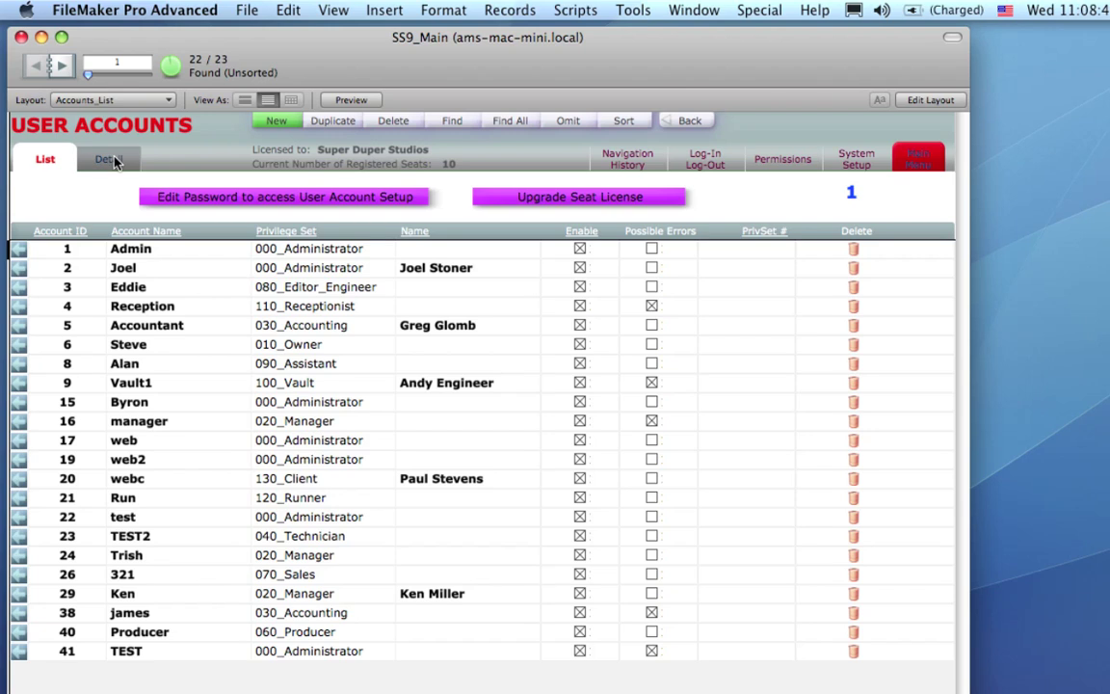
Open the Admin account's detail and scroll through its Account Permissions list.
click(176, 252)
click(270, 284)
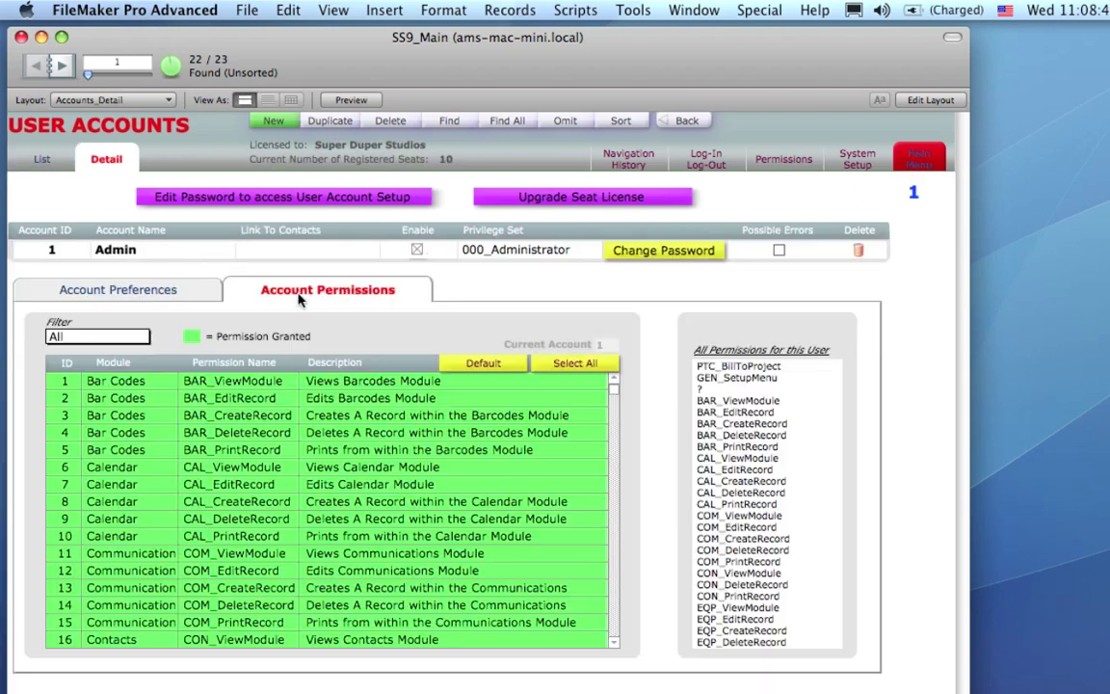
scroll(613, 638, down, 4)
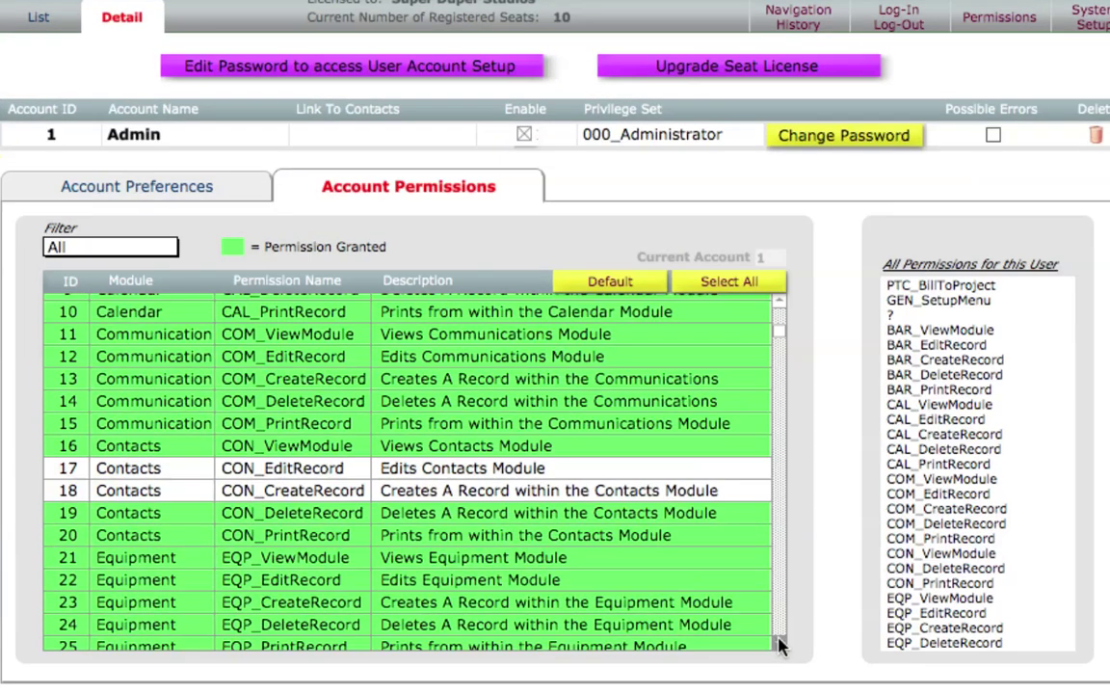
scroll(858, 645, down, 5)
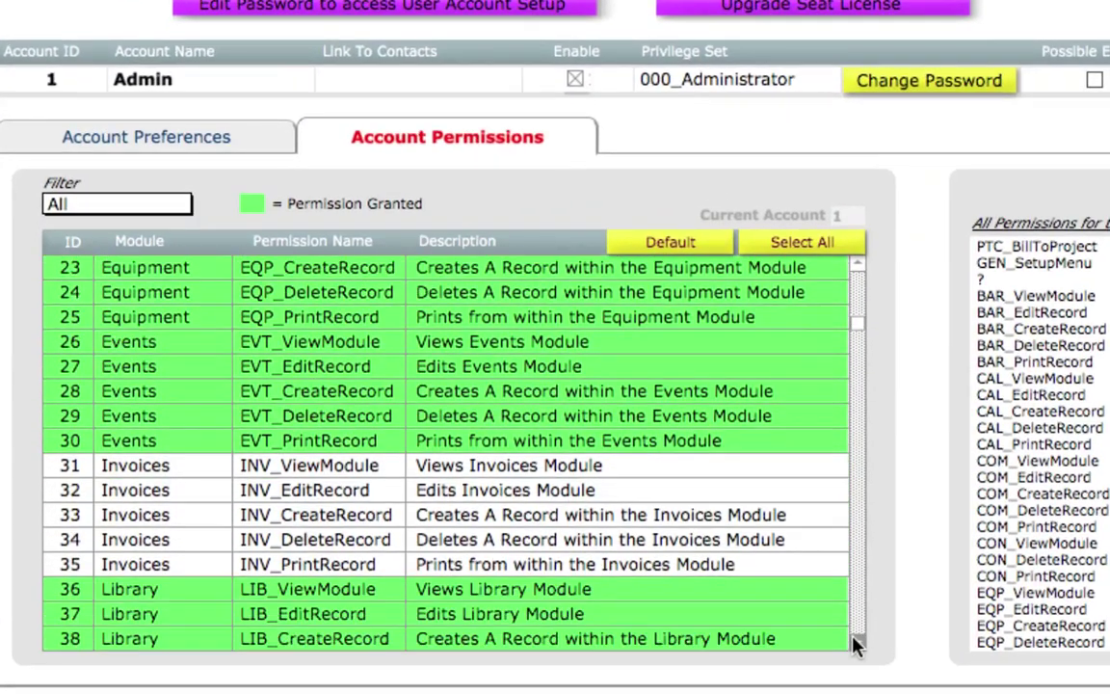
scroll(858, 646, down, 5)
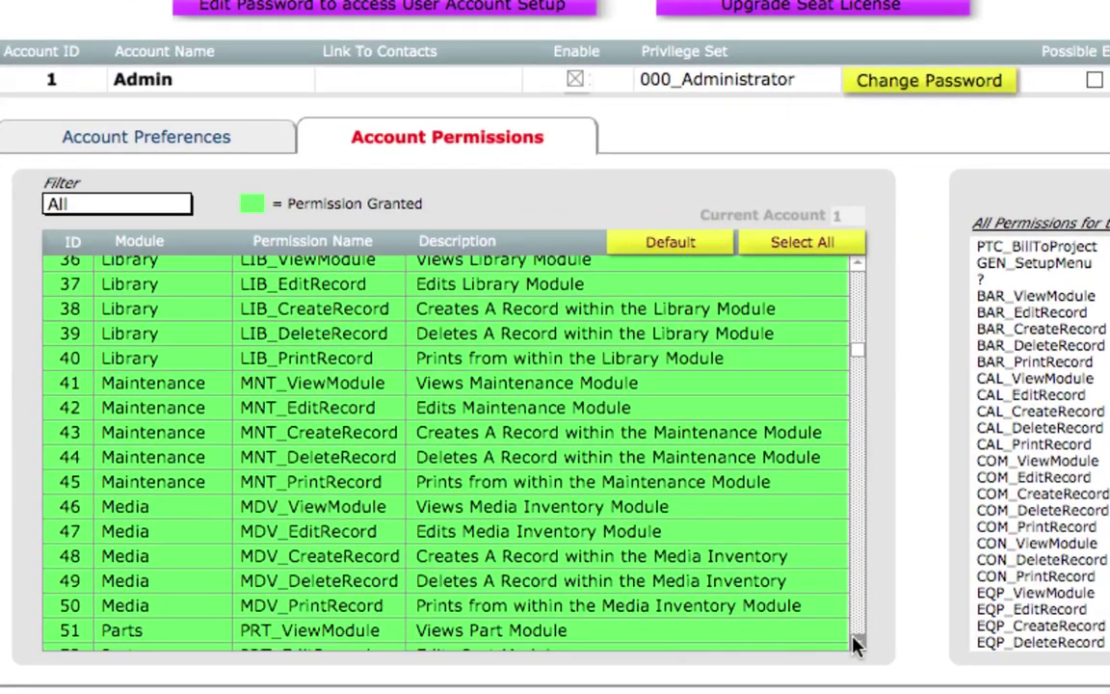
scroll(858, 646, down, 5)
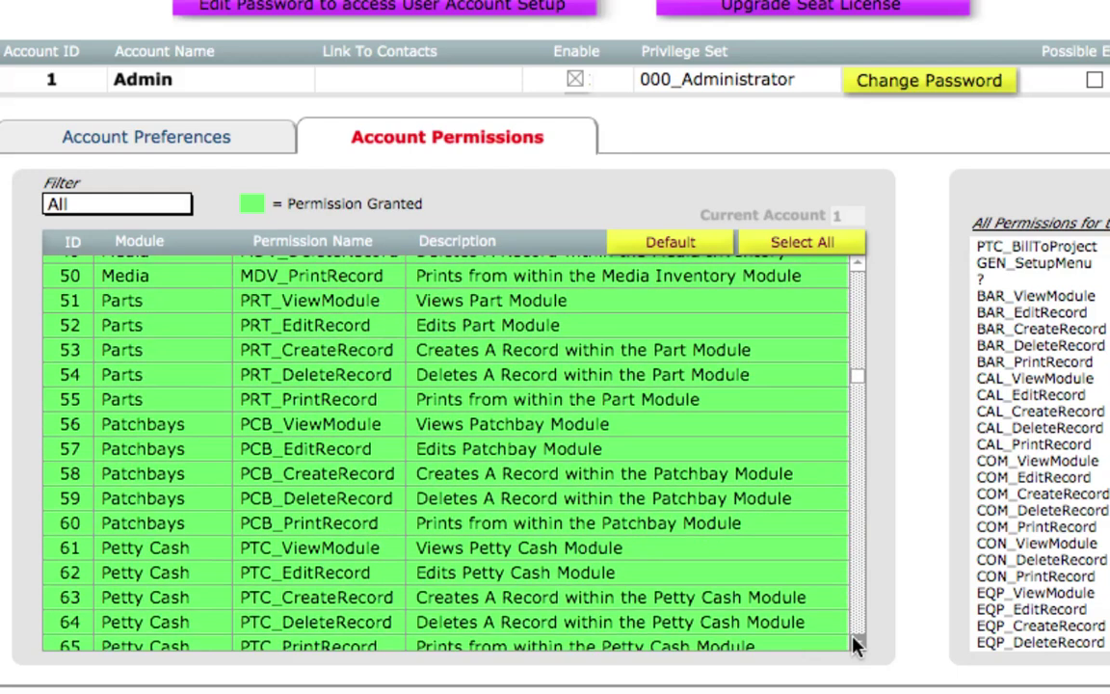
scroll(857, 645, down, 2)
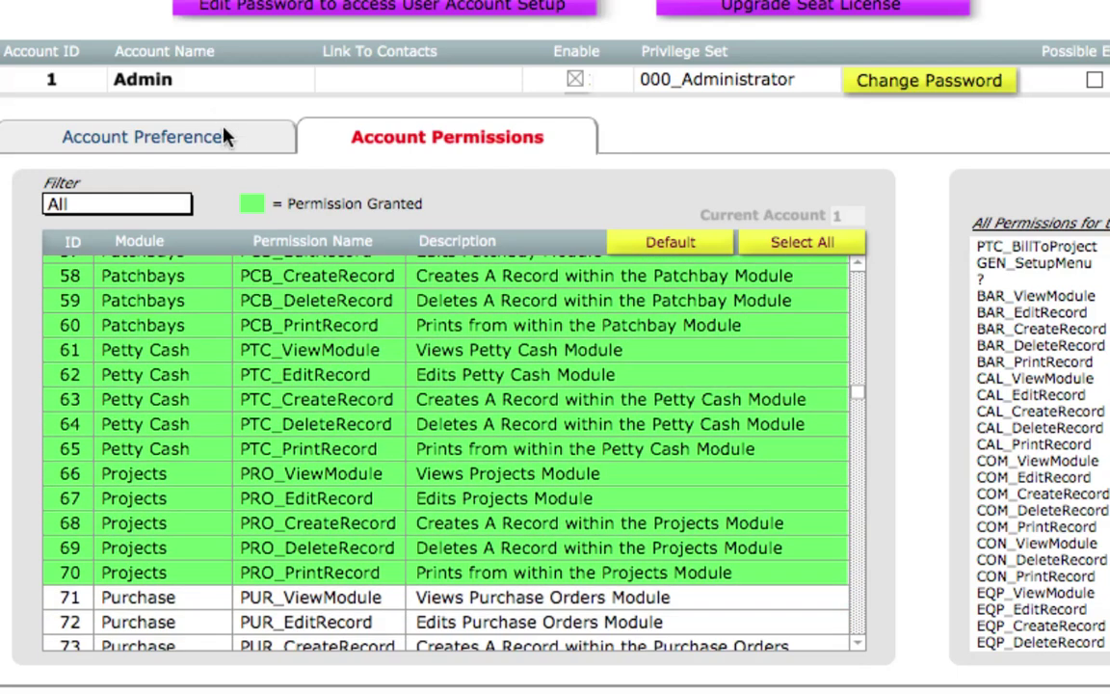
Review the Admin account's General (keeping its main menu design), E-mail Setup, Projects and Calendar preferences.
click(223, 138)
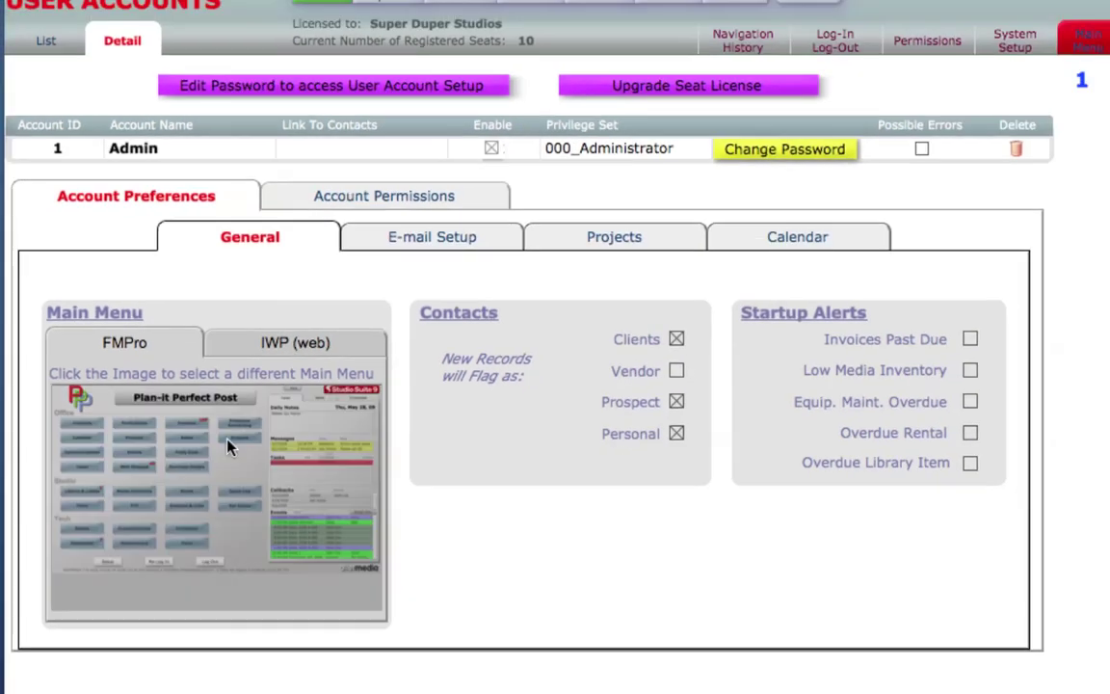
click(256, 443)
click(289, 248)
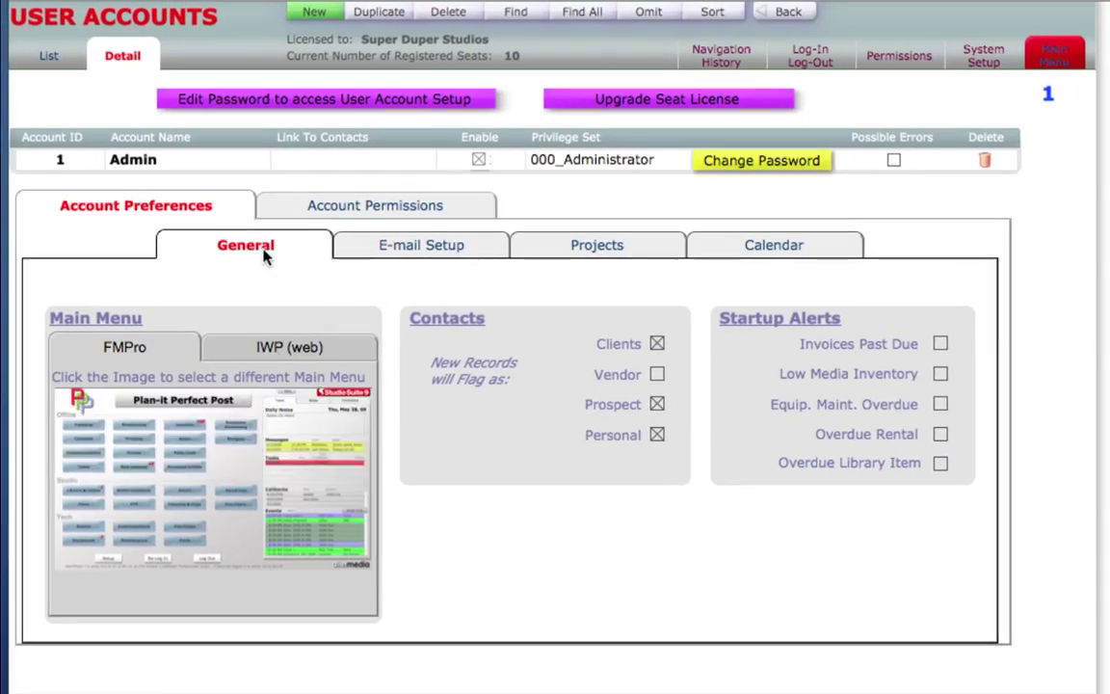
click(423, 249)
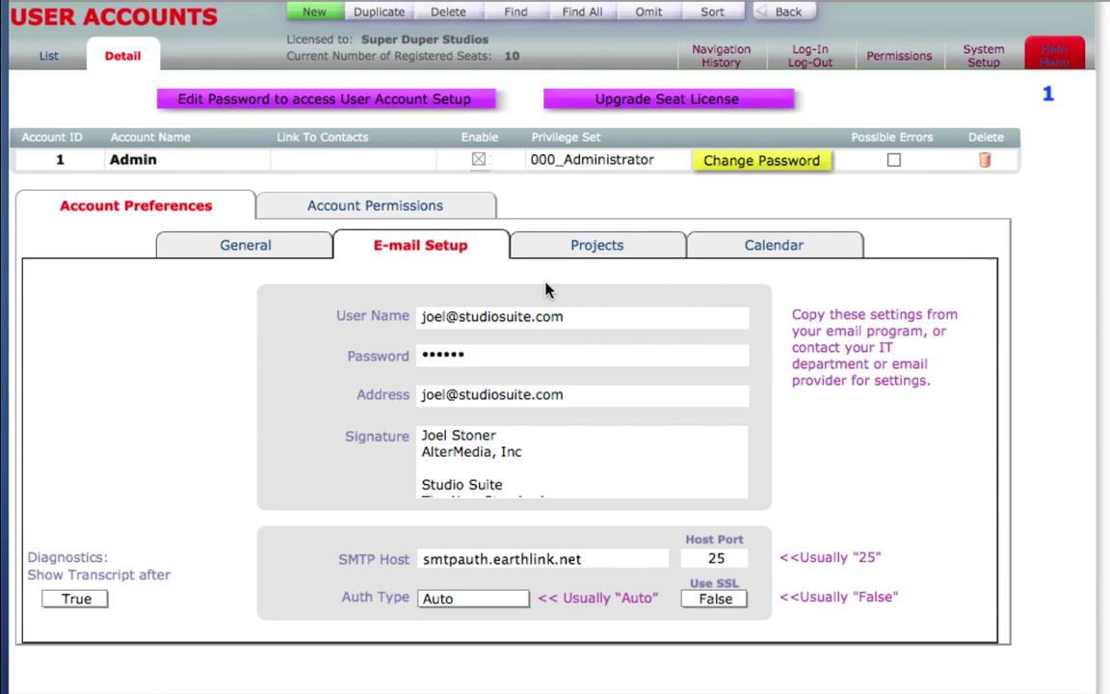
click(585, 251)
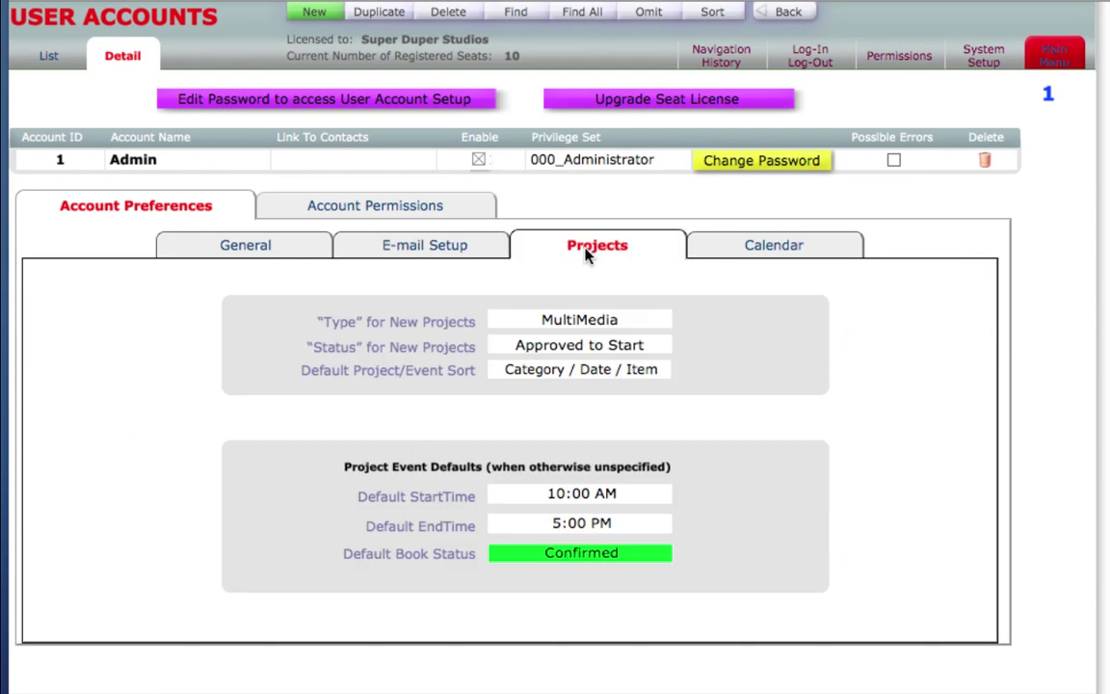
click(761, 251)
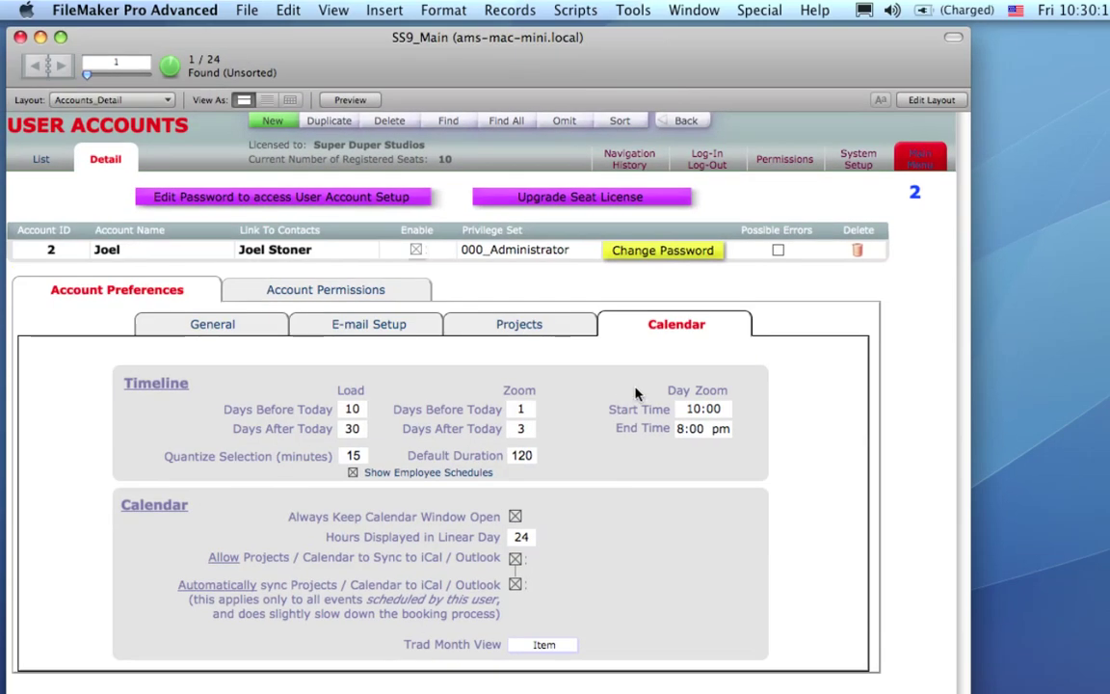
Hide the status toolbar and open a Sony Pictures contact's main details and financial information.
click(838, 156)
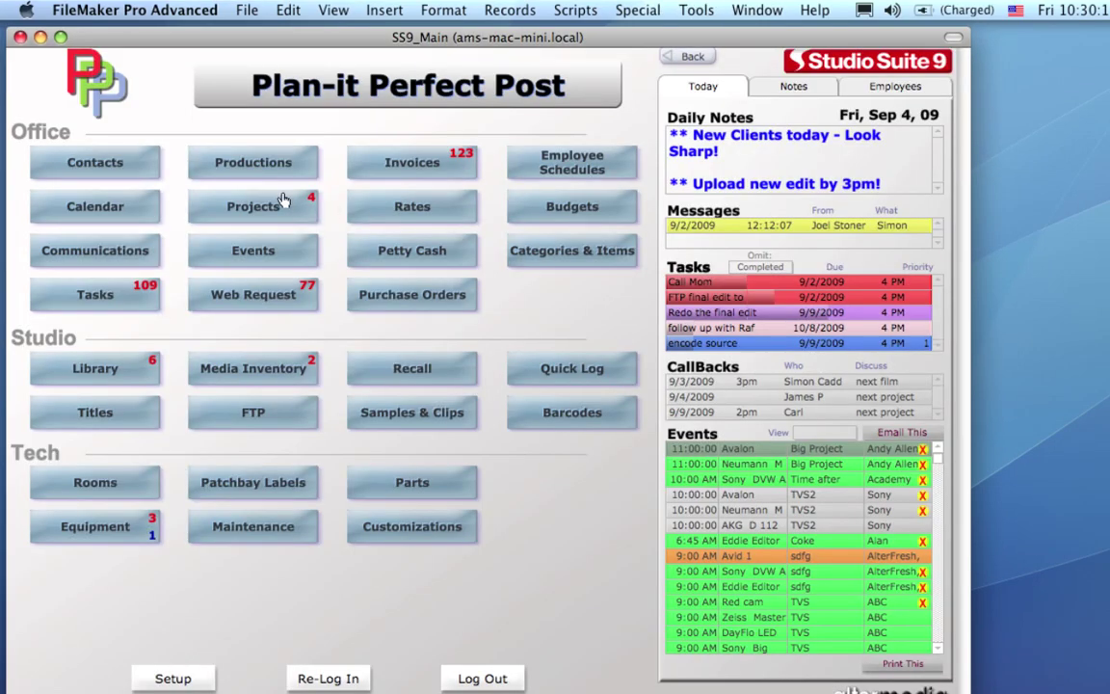
click(154, 161)
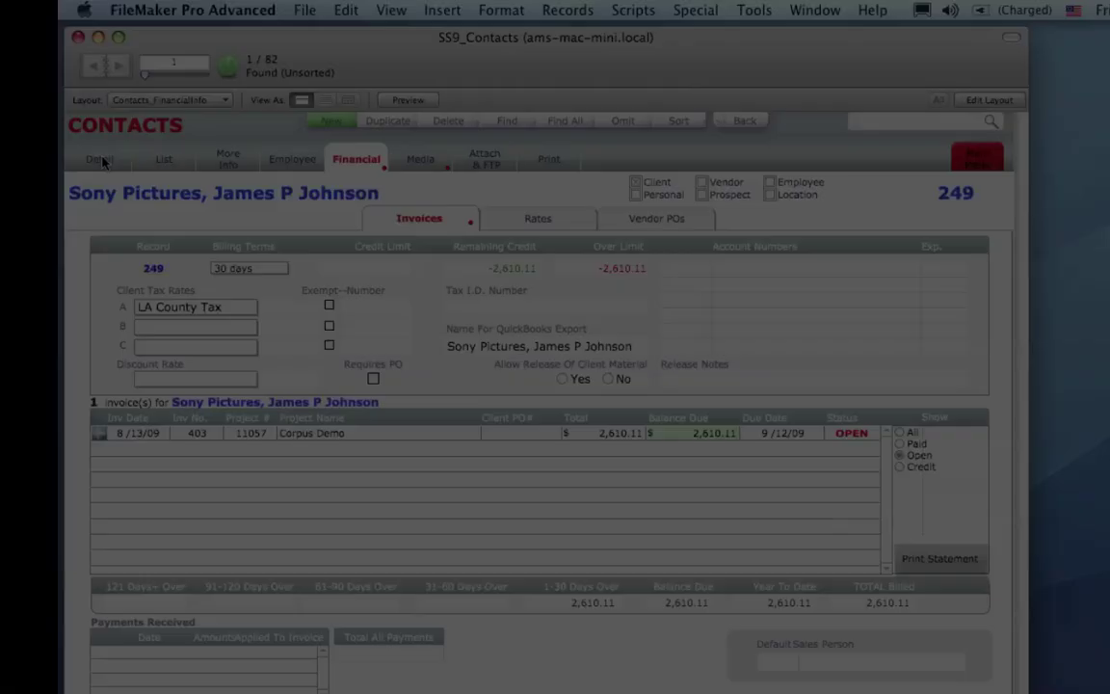
click(100, 160)
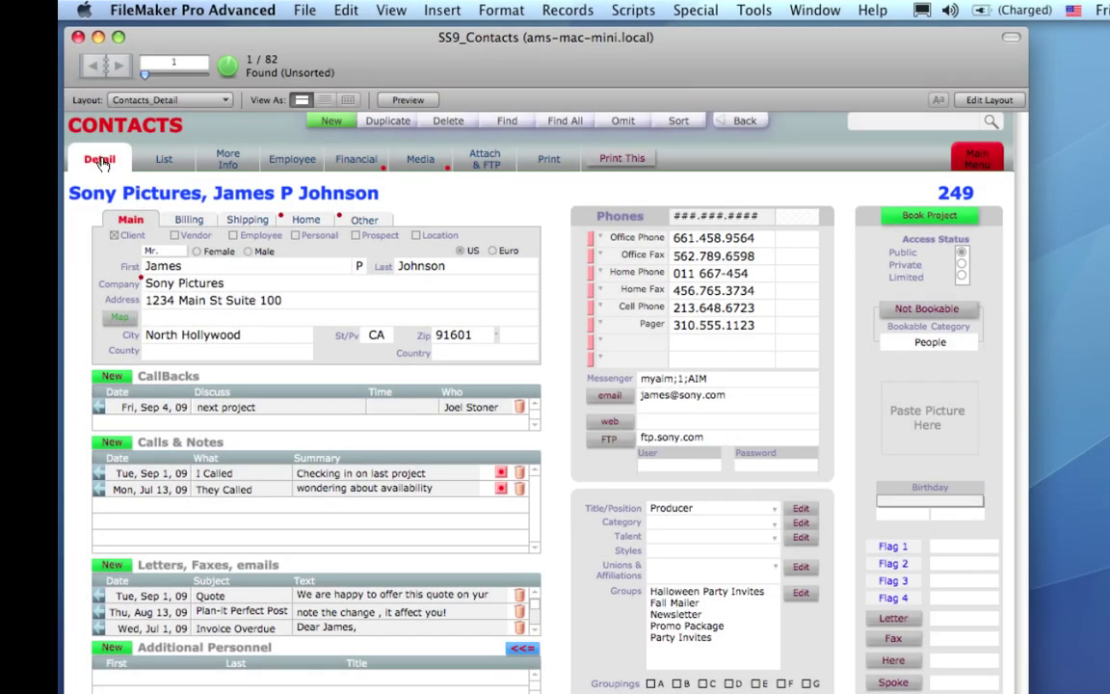
click(357, 159)
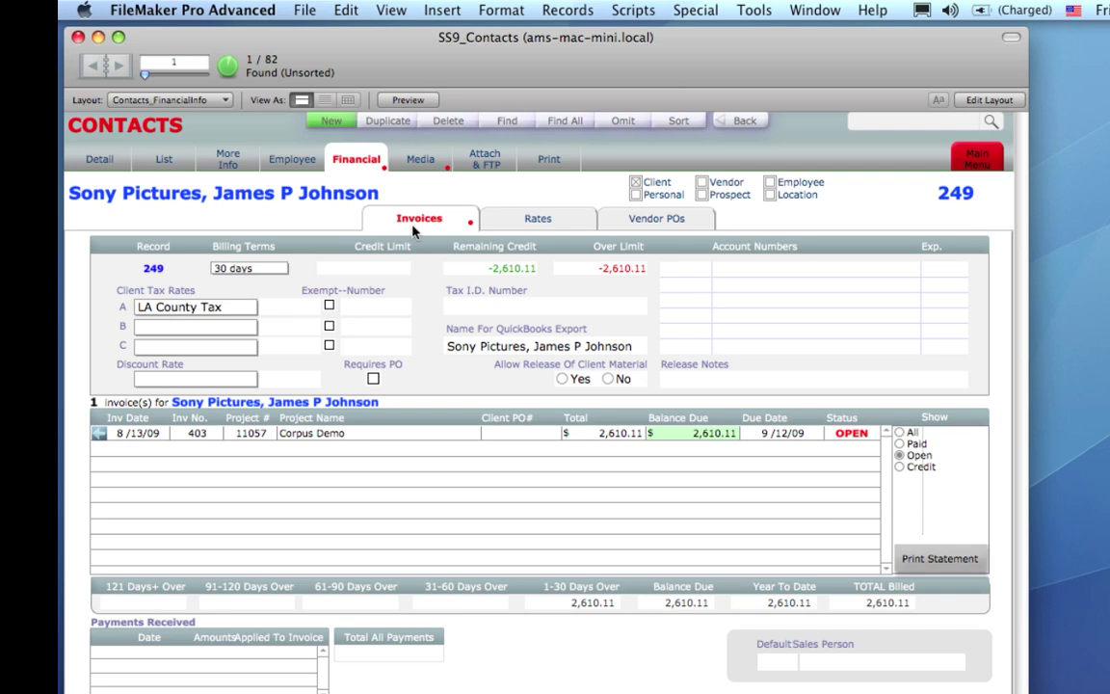
View the contact's rates, vendor POs and invoices, ending on its list of media reels.
click(493, 214)
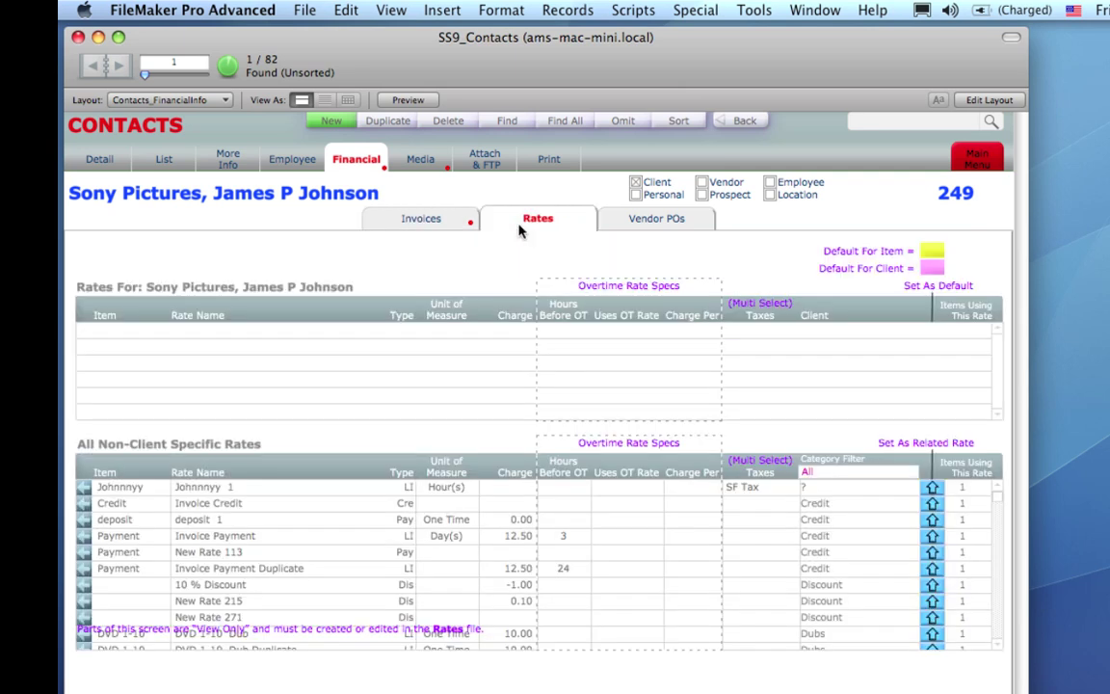
click(622, 225)
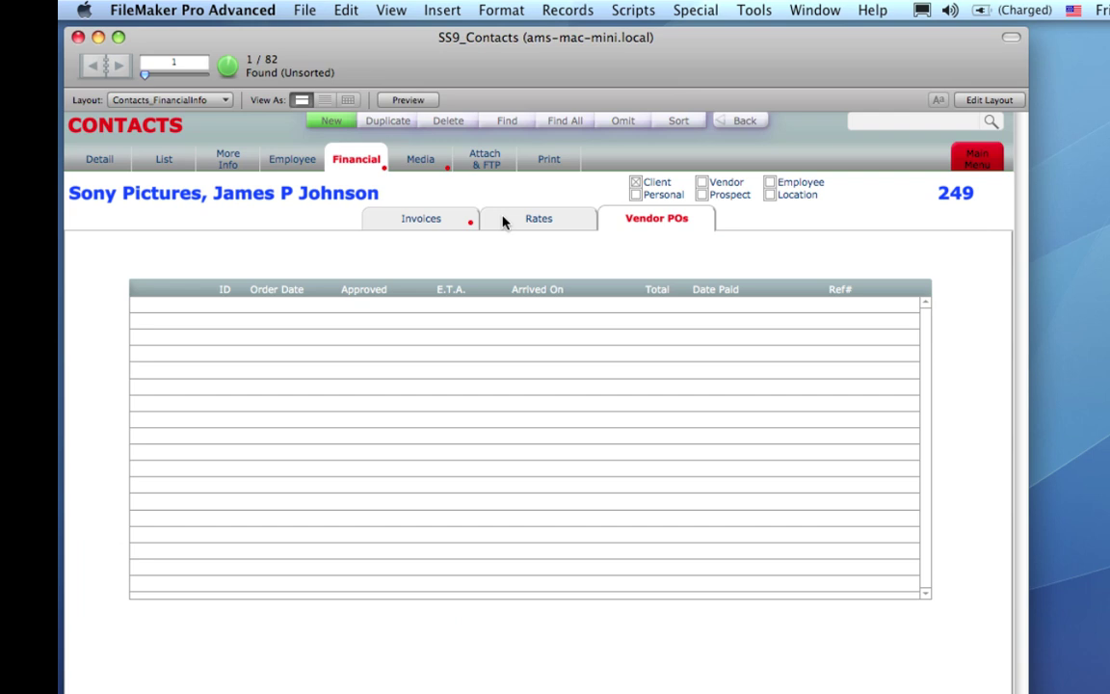
click(433, 218)
click(361, 165)
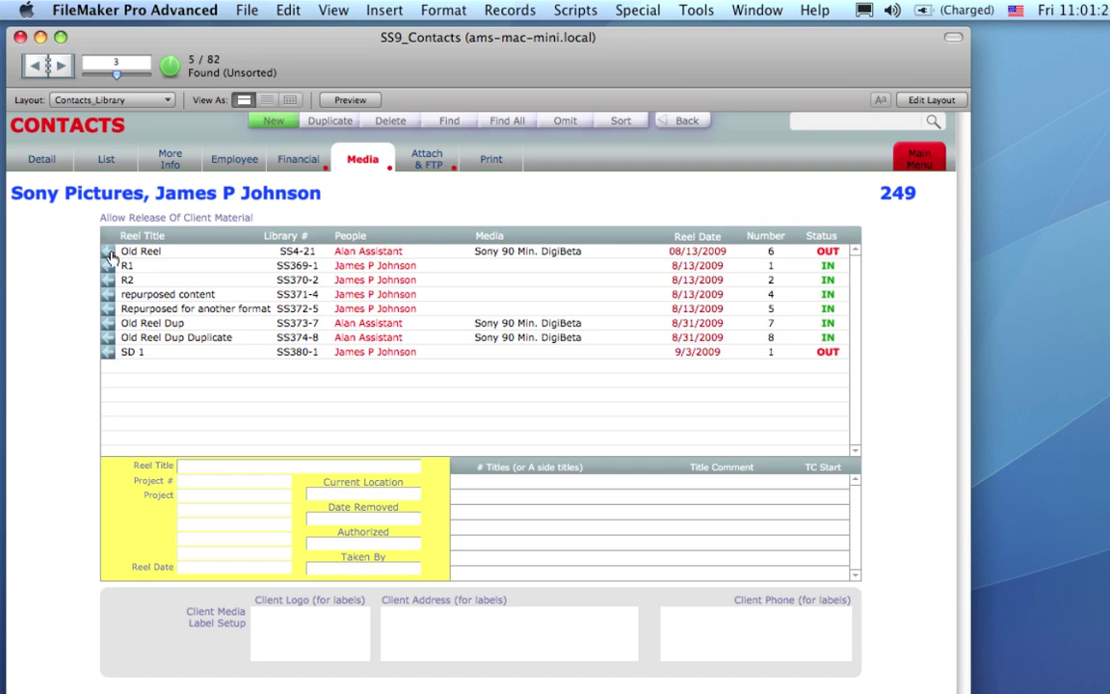
Open the Old Reel library record, then go back to the contact's open invoices.
click(108, 251)
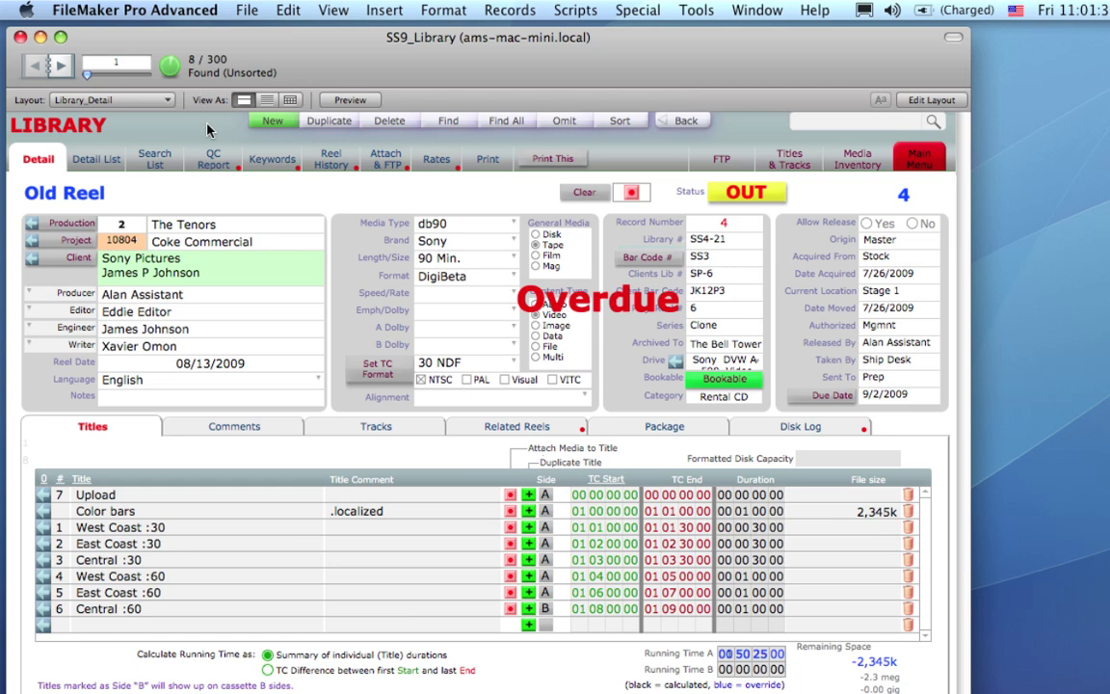
click(686, 122)
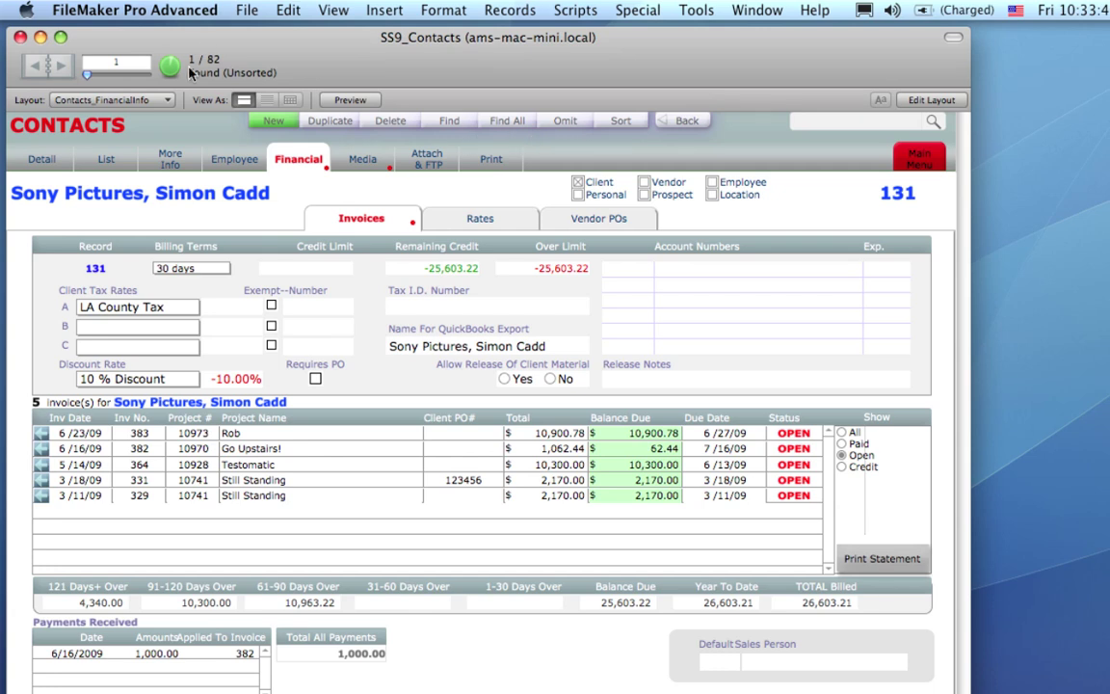
Show all 82 contacts and add a They Called note 'hello' to Trucks R Us.
click(488, 126)
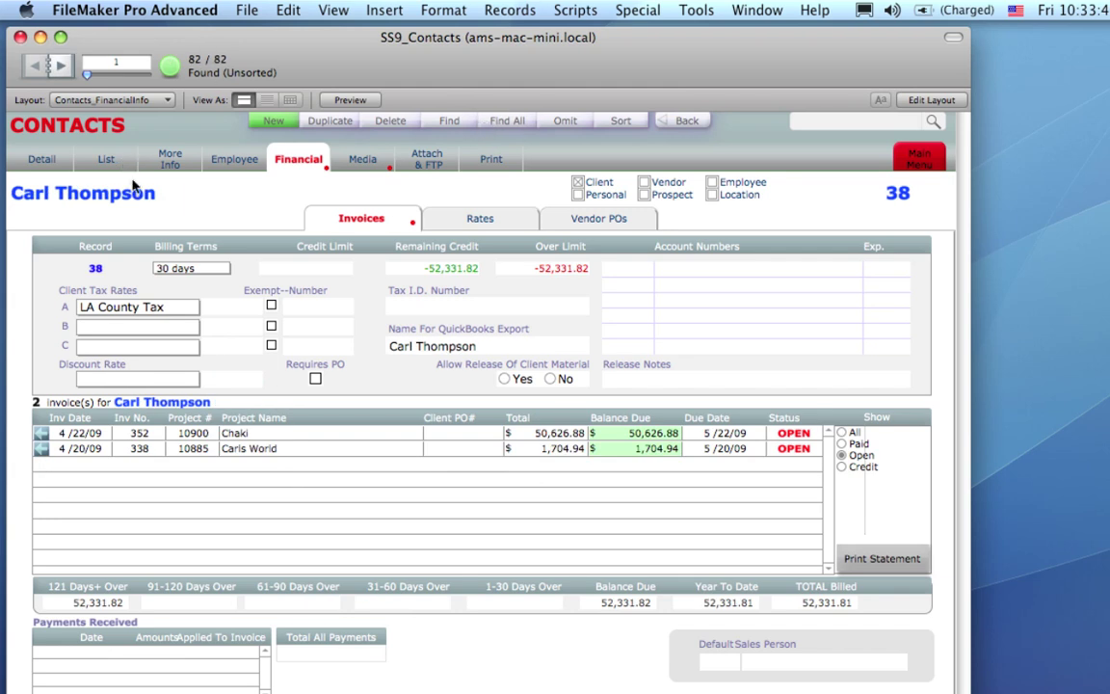
click(108, 162)
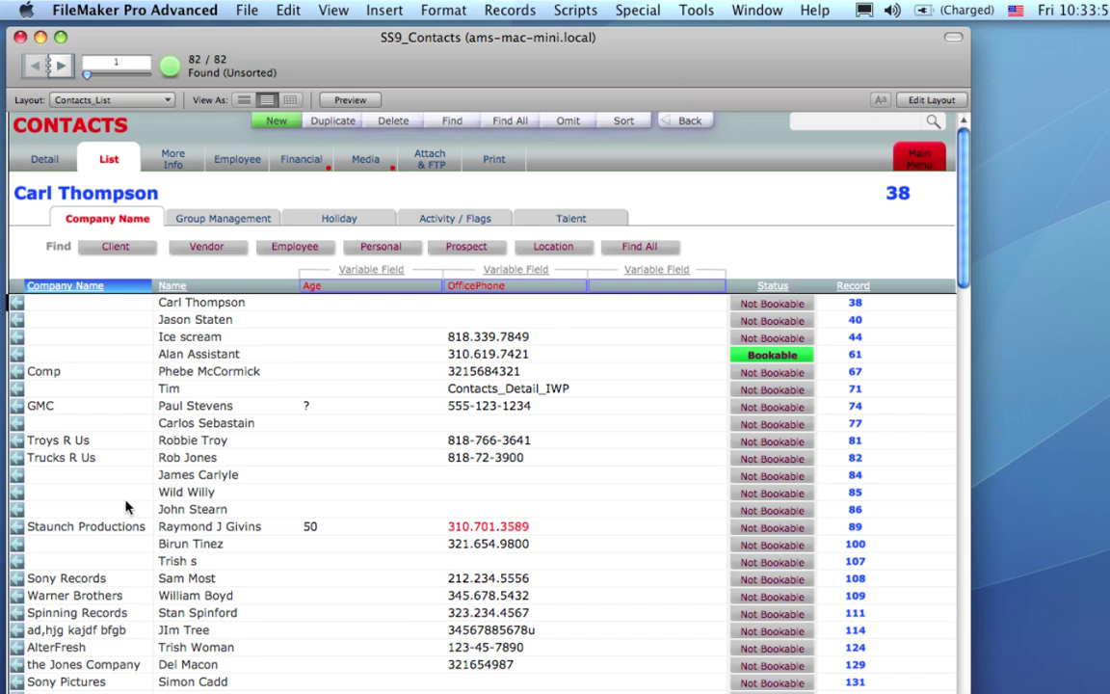
click(19, 460)
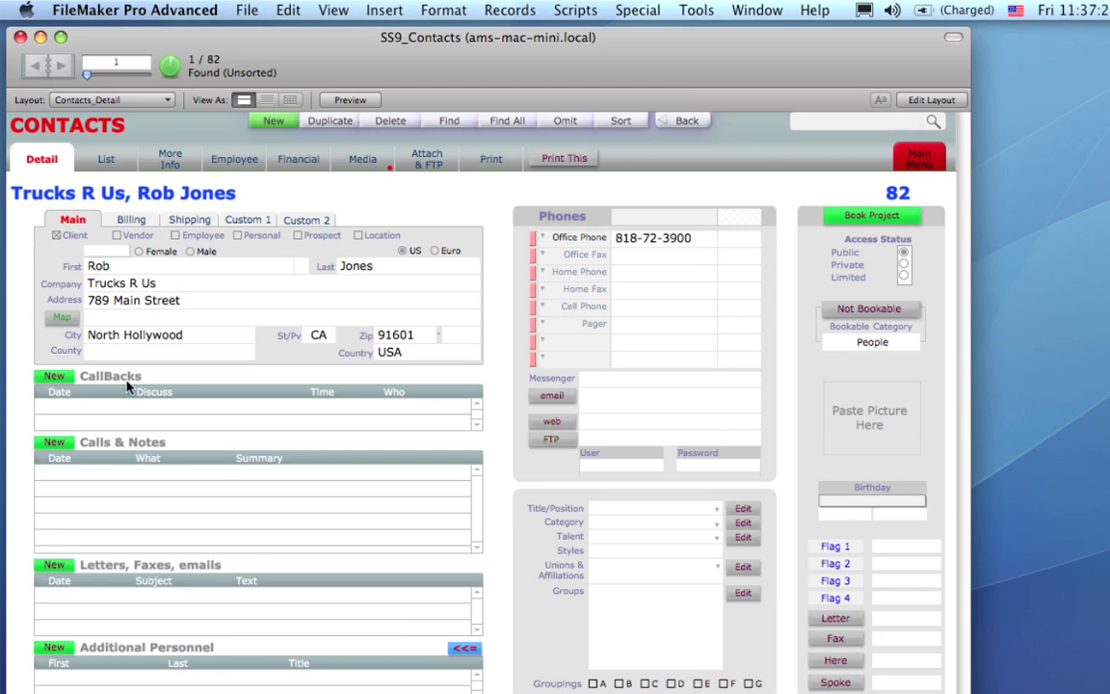
click(54, 442)
click(111, 468)
text(hello)
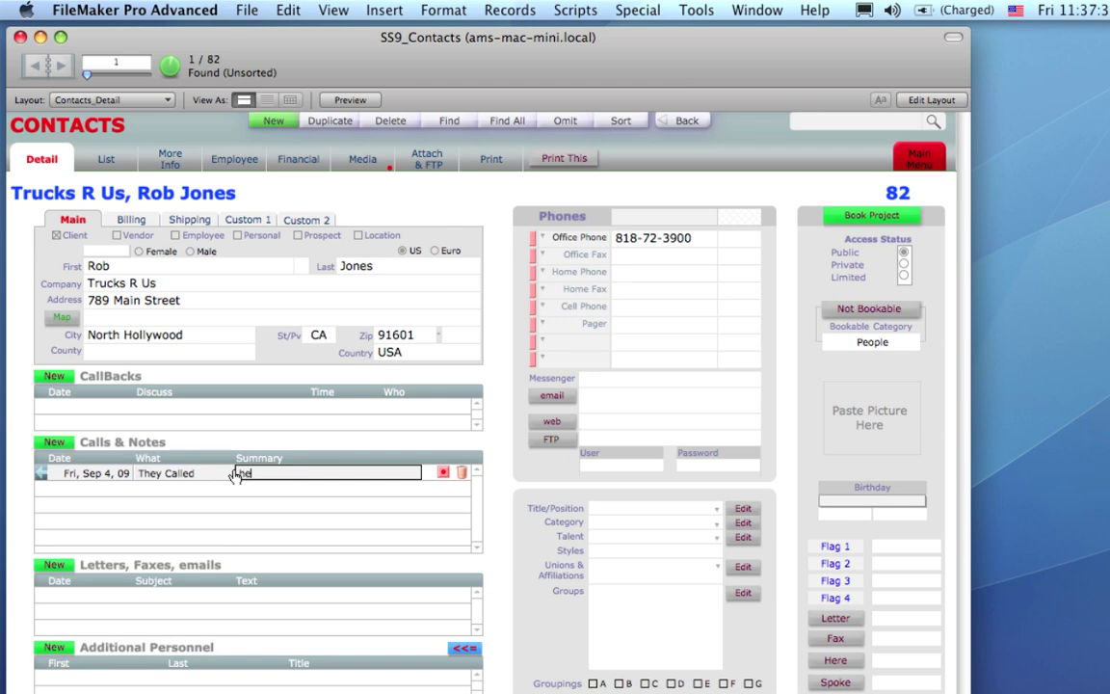
click(234, 476)
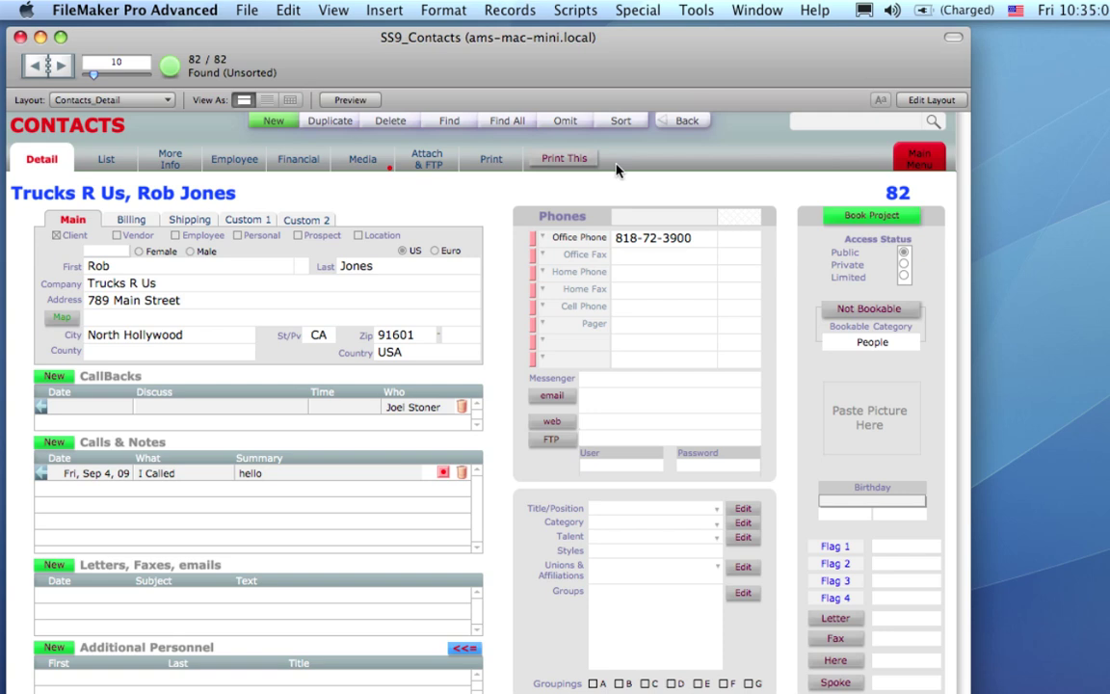
Quick-find 'sony' contacts and open the Sony Pictures producer's full record.
click(867, 120)
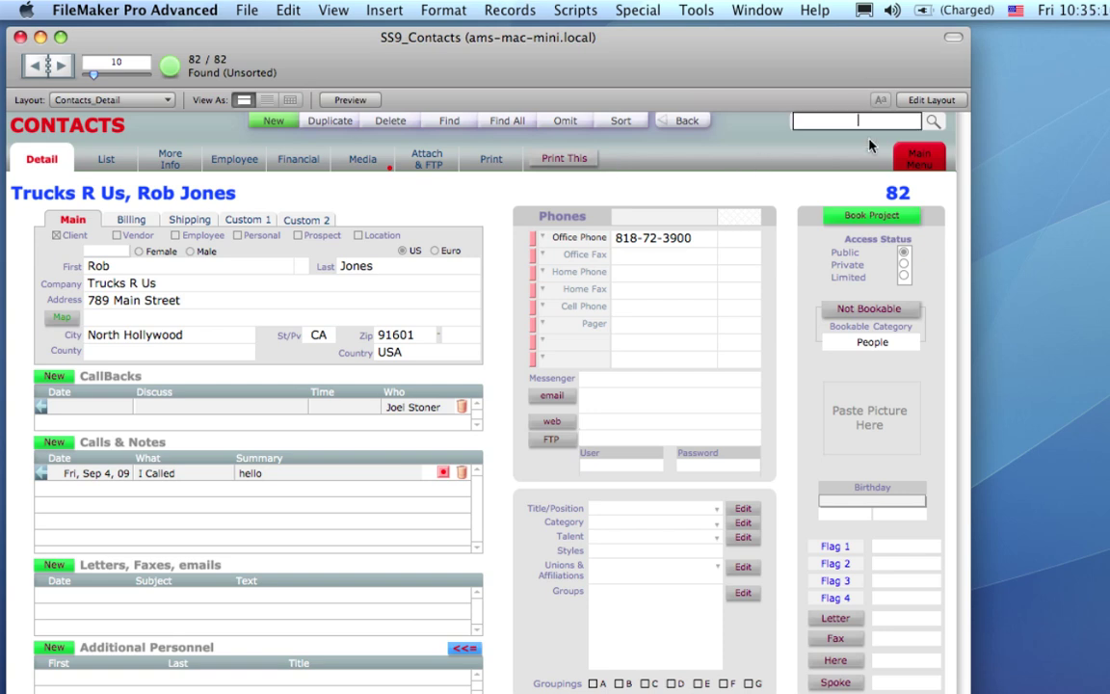
text(sony)
key(Return)
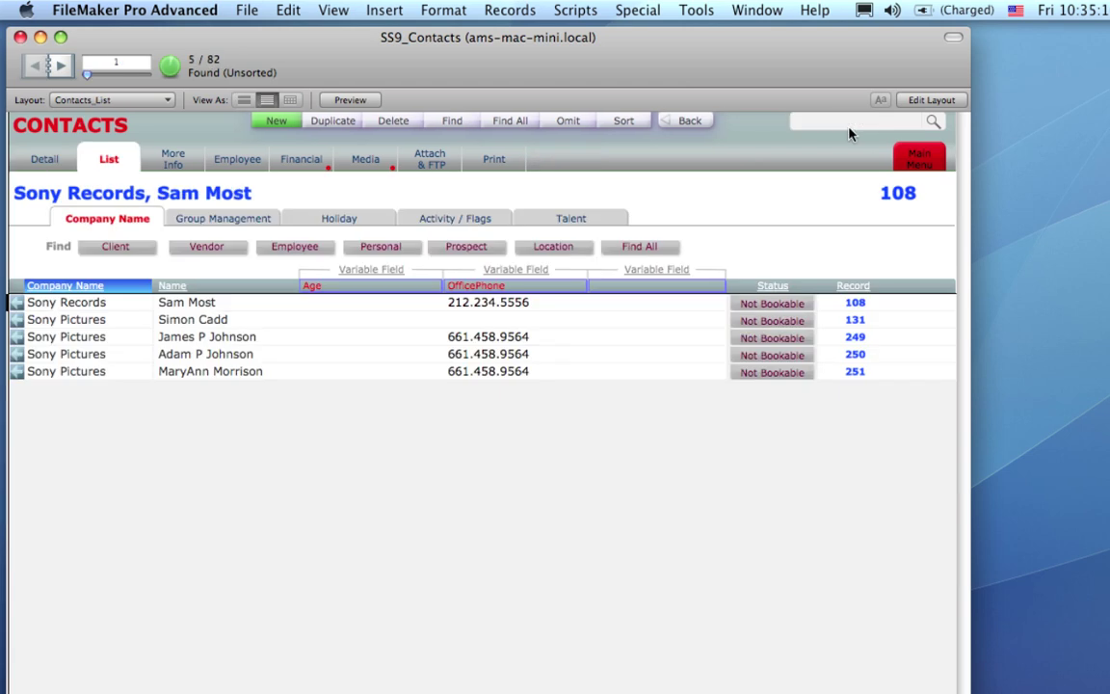
click(15, 339)
click(16, 340)
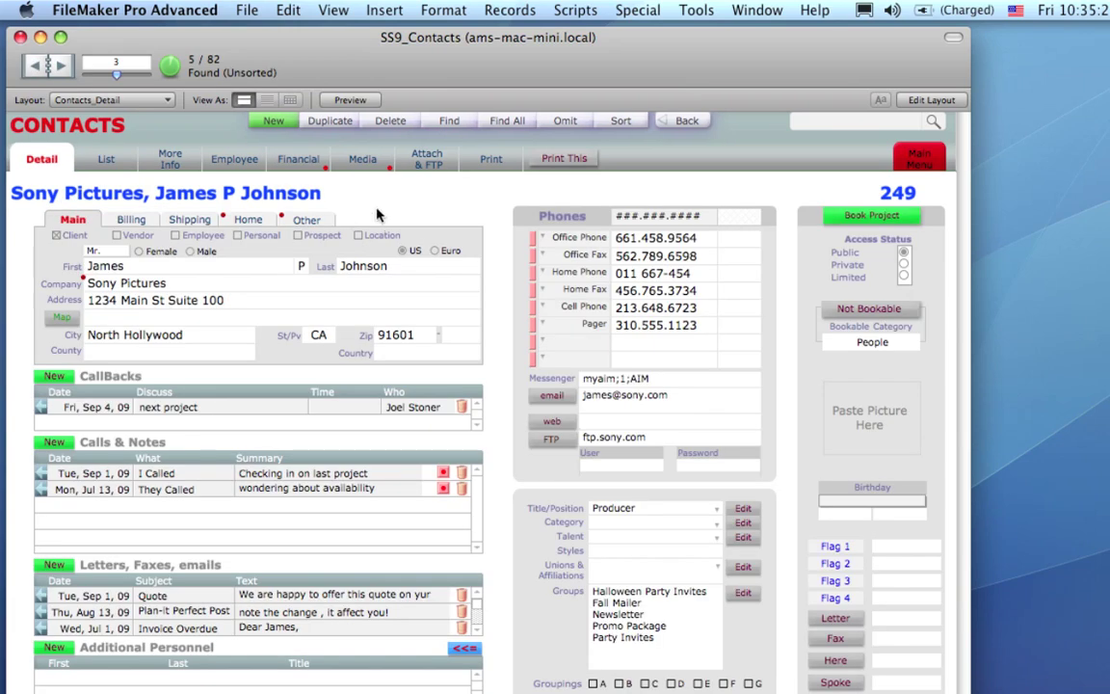
Link GOODMEN.DOC from DemoFiles under the contact's Attach & FTP tab, then open it.
click(446, 174)
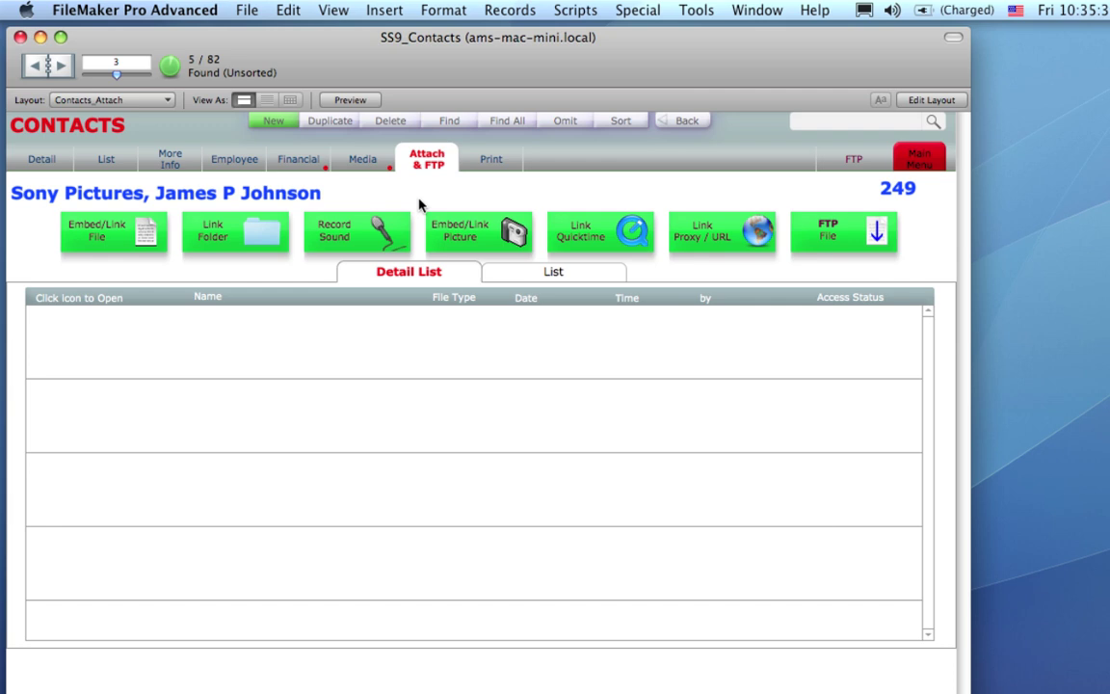
click(135, 231)
key(Escape)
click(135, 239)
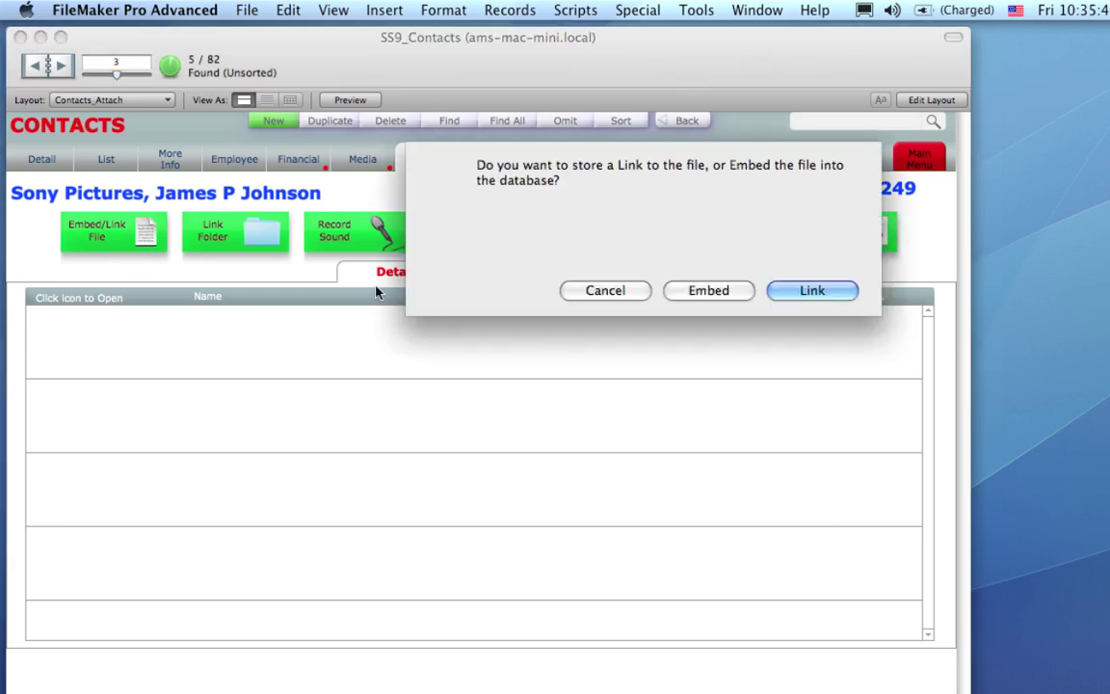
click(832, 290)
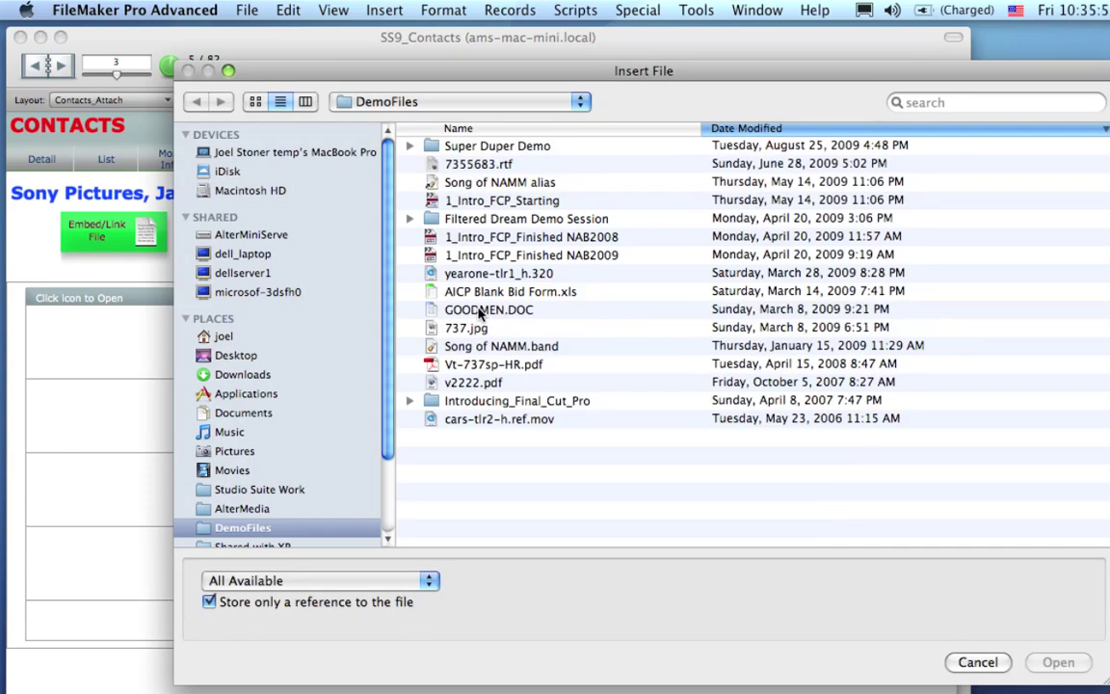
double_click(479, 311)
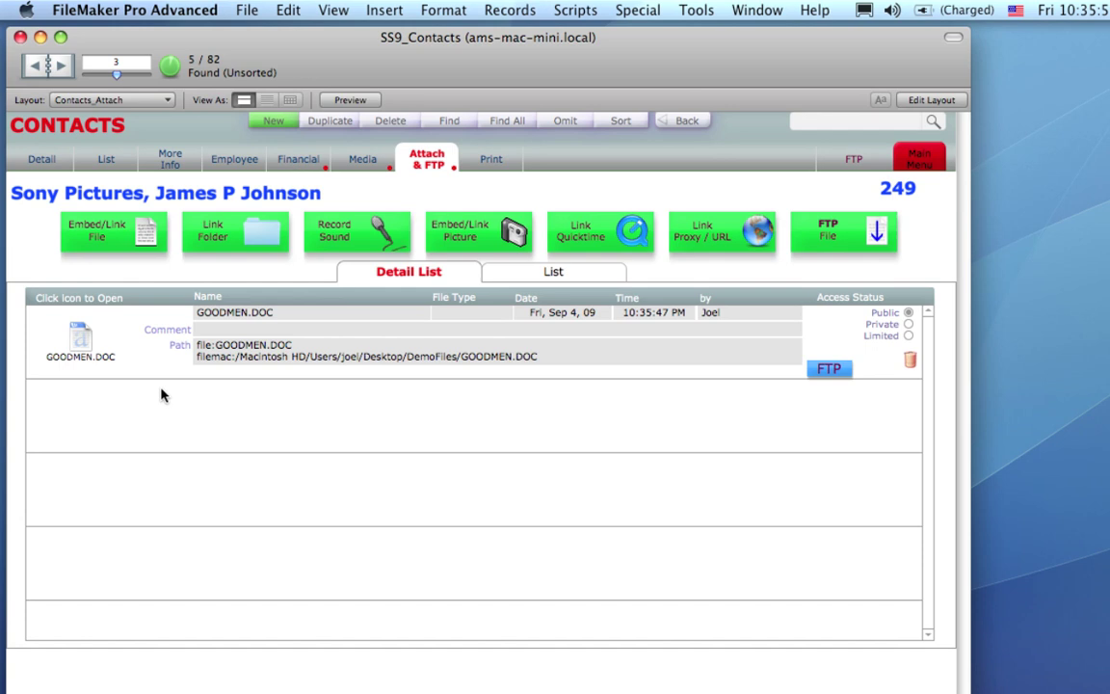
click(83, 338)
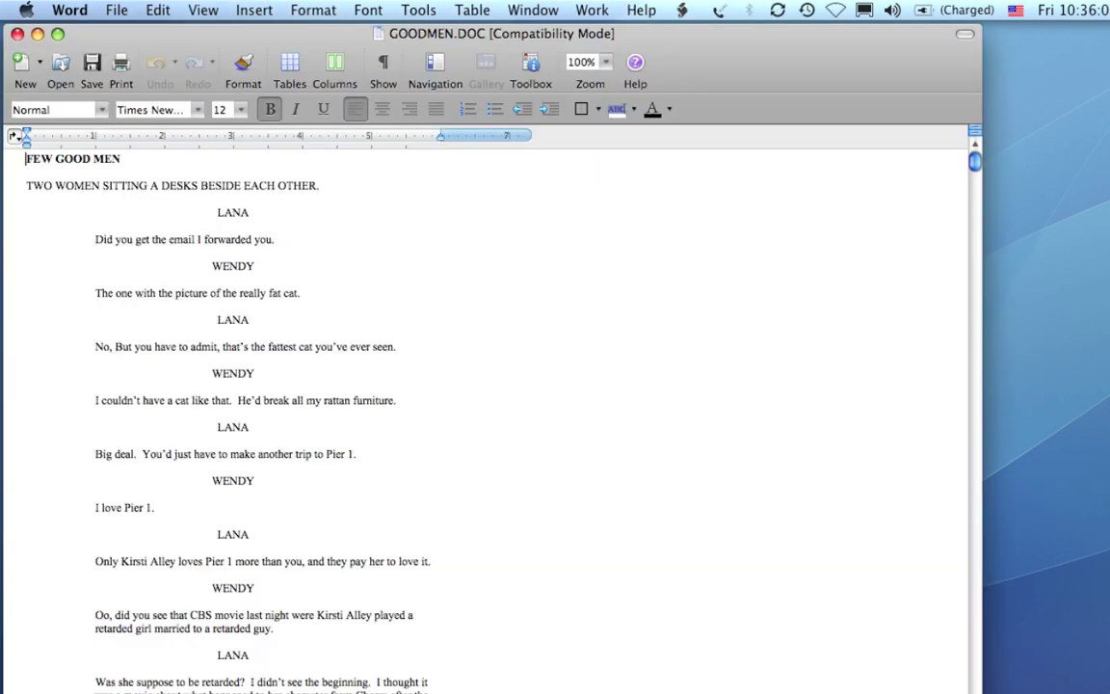
Close the GOODMEN.DOC document in Microsoft Word.
click(18, 34)
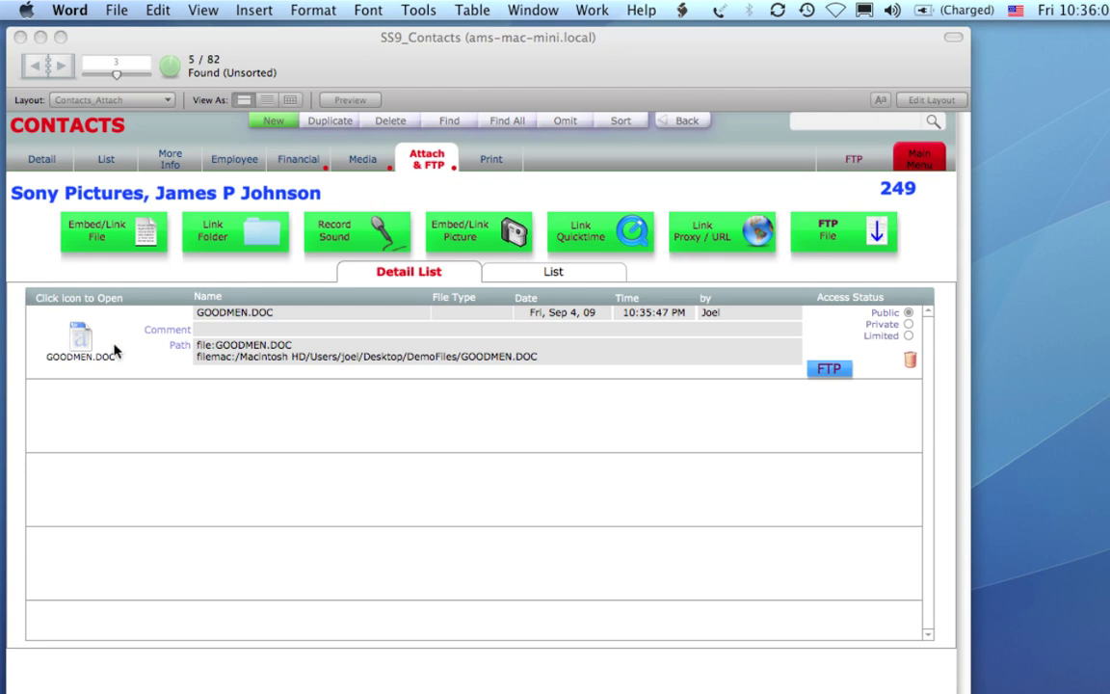
Start an FTP send of GOODMEN.DOC and connect to the Sony Media Delivery server.
click(844, 378)
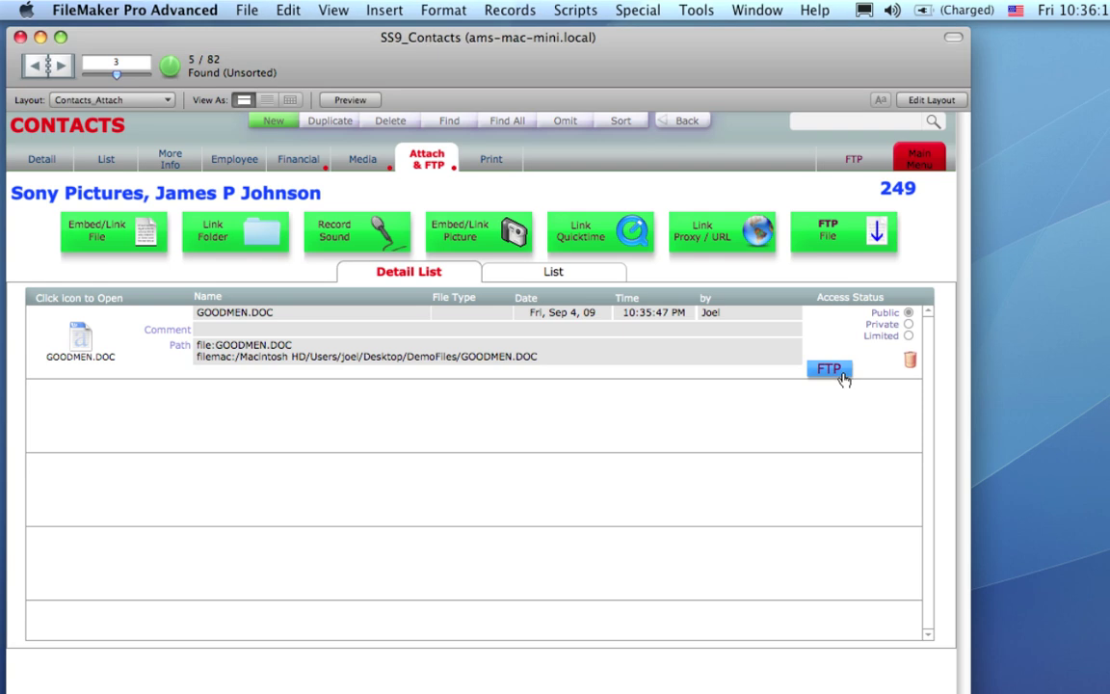
click(844, 377)
click(812, 290)
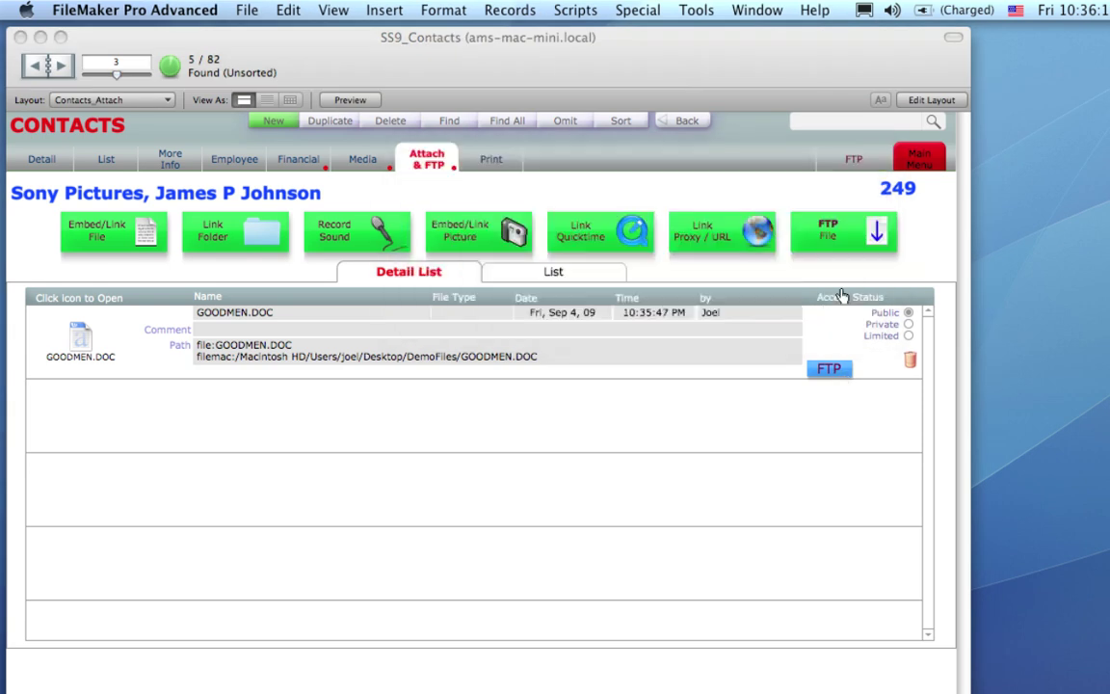
click(533, 145)
click(533, 144)
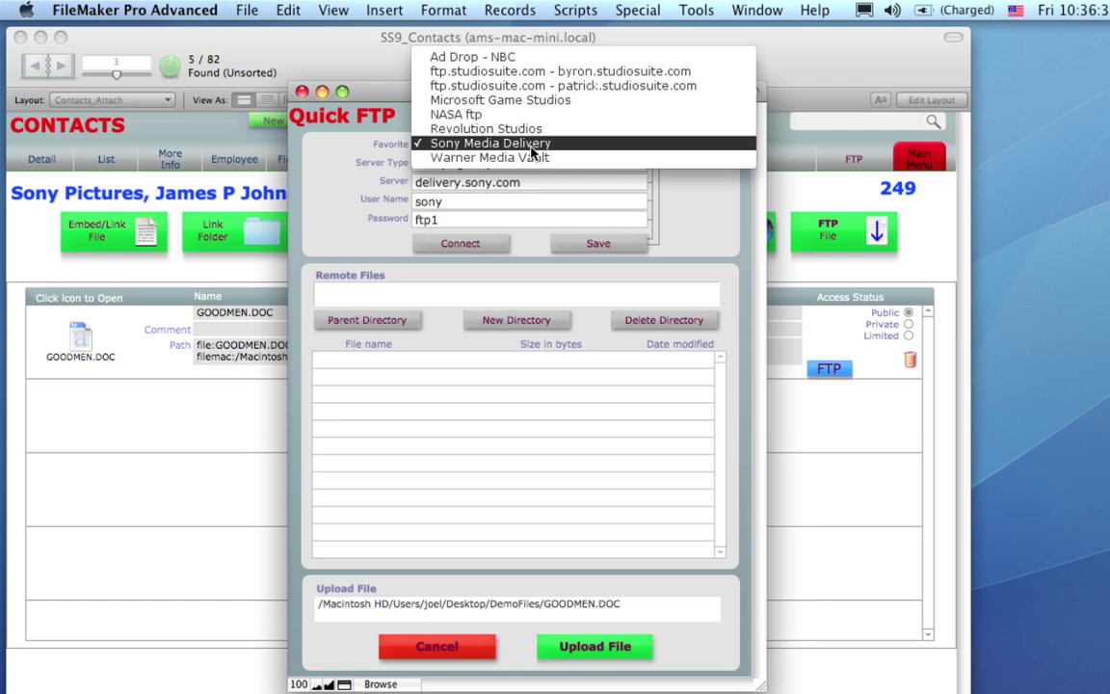
click(531, 144)
click(490, 243)
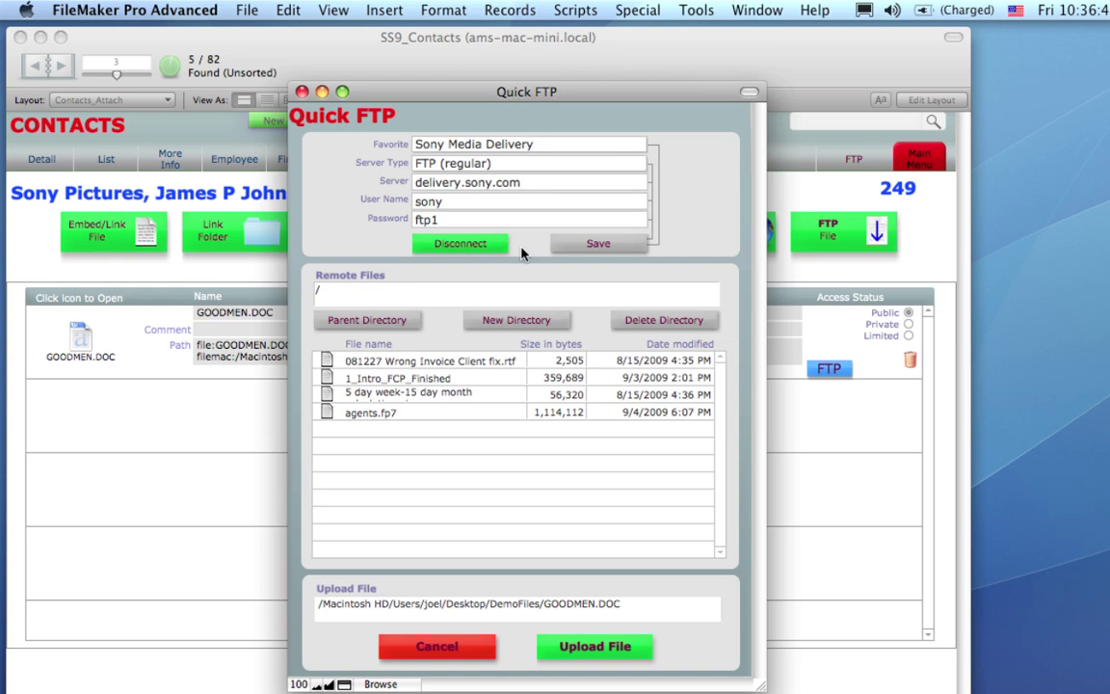
Upload GOODMEN.DOC without billing it, review the recorded upload entry, and reopen the FTP window.
click(646, 649)
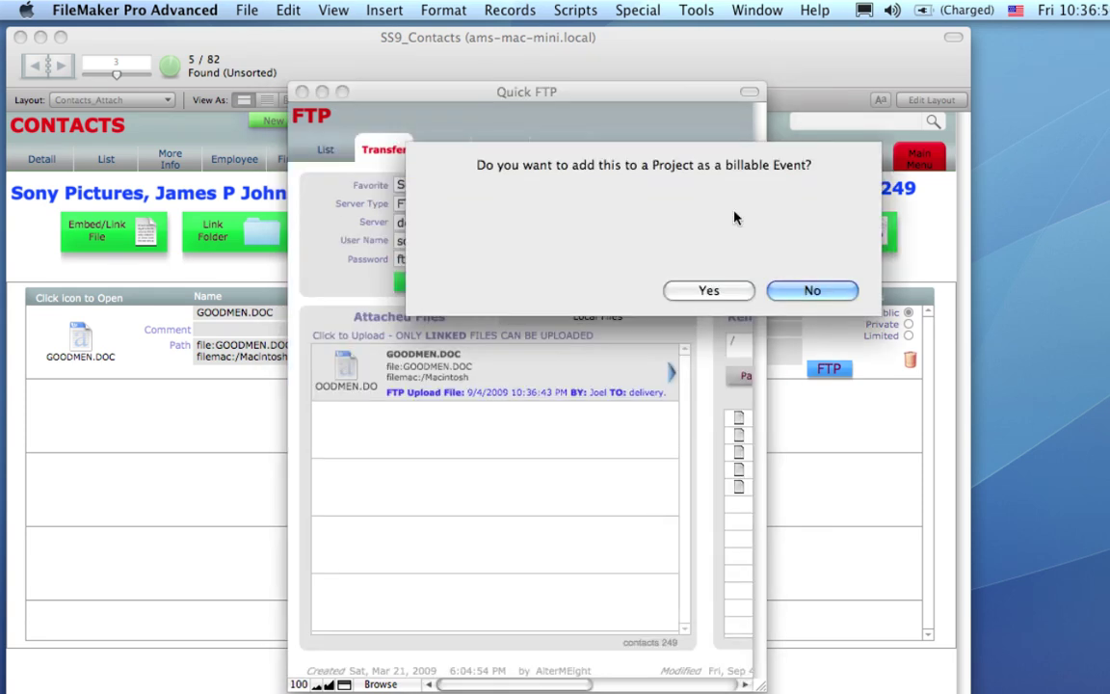
click(797, 299)
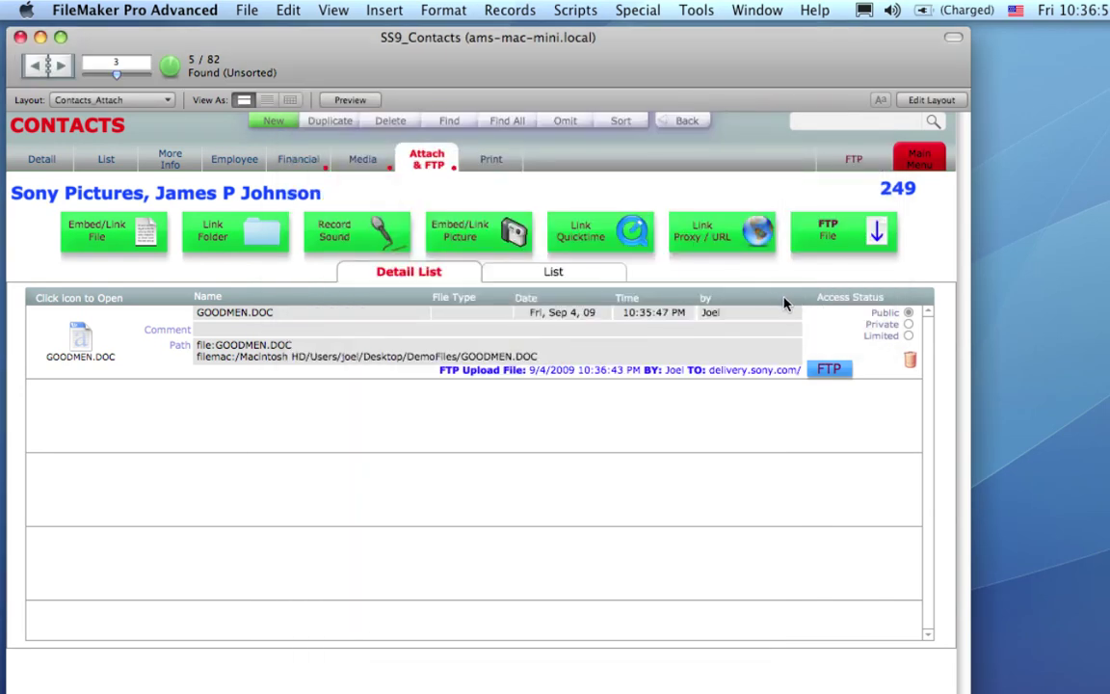
click(716, 372)
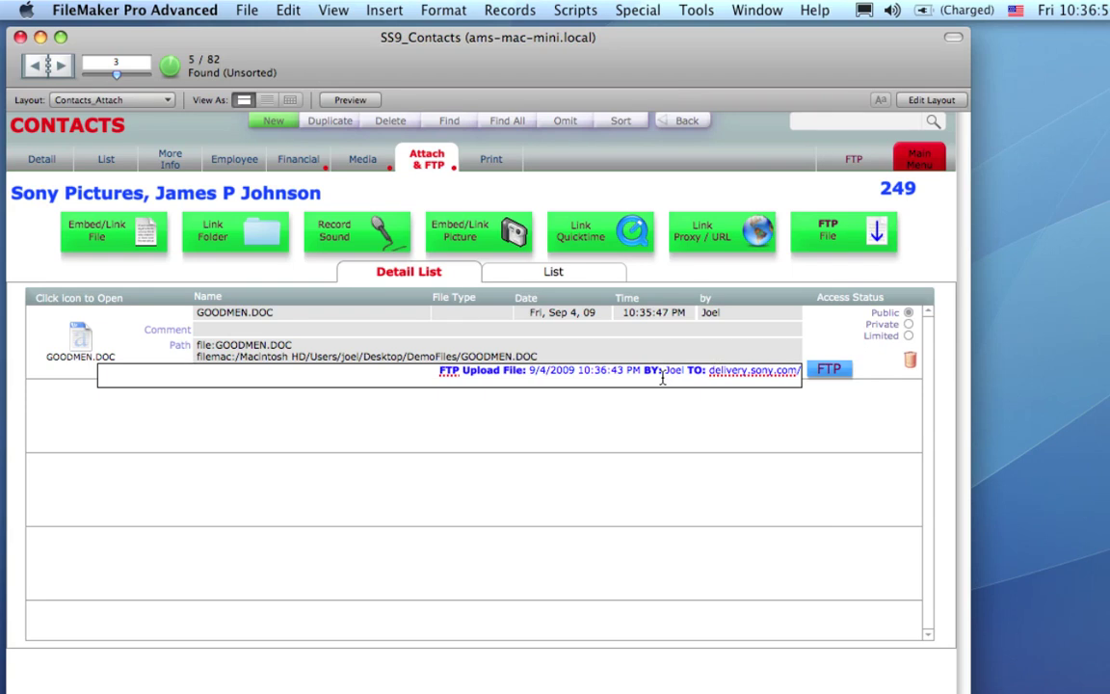
click(664, 425)
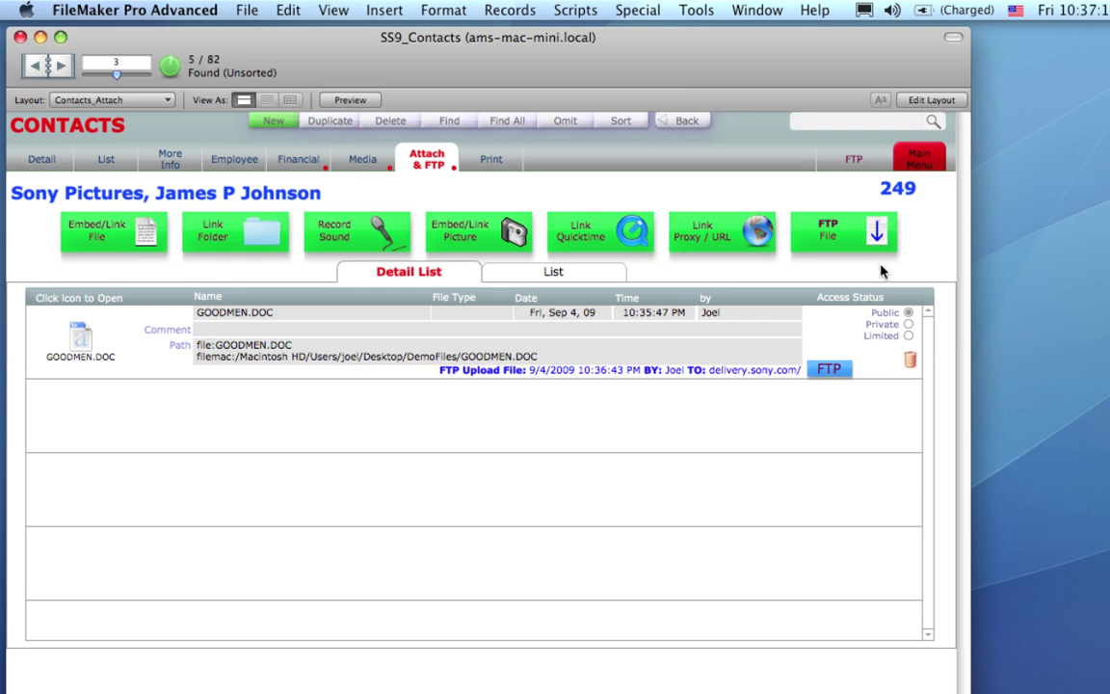
click(882, 236)
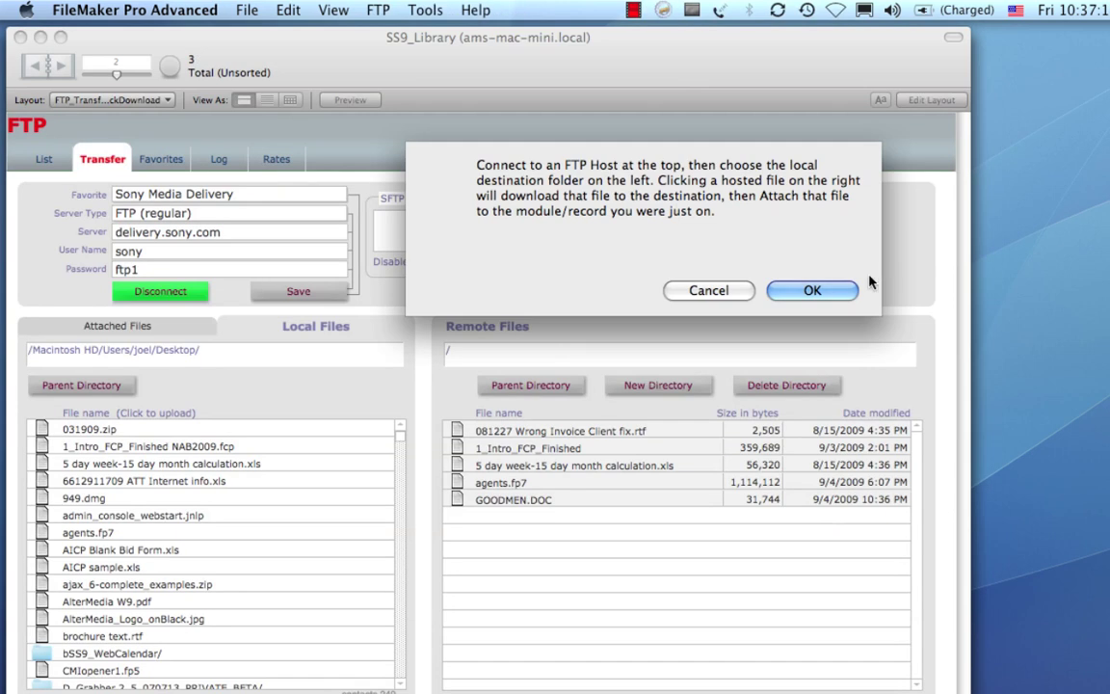
Download 1_Intro_FCP_Finished from the Sony server, replacing the local copy, with no billing.
click(809, 293)
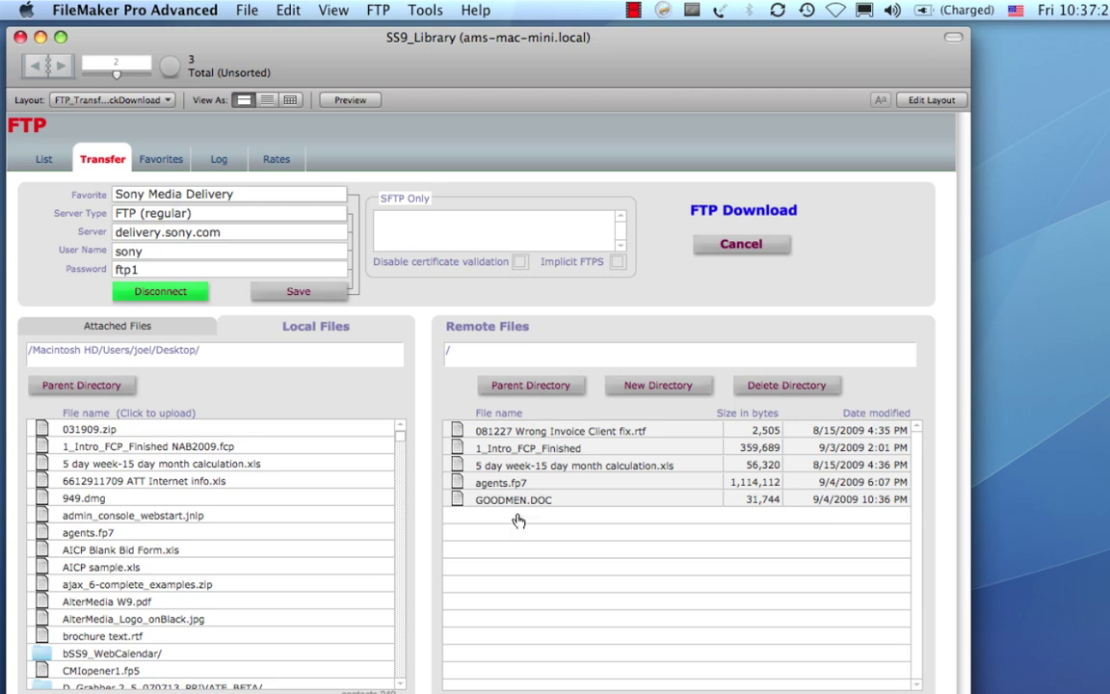
click(528, 449)
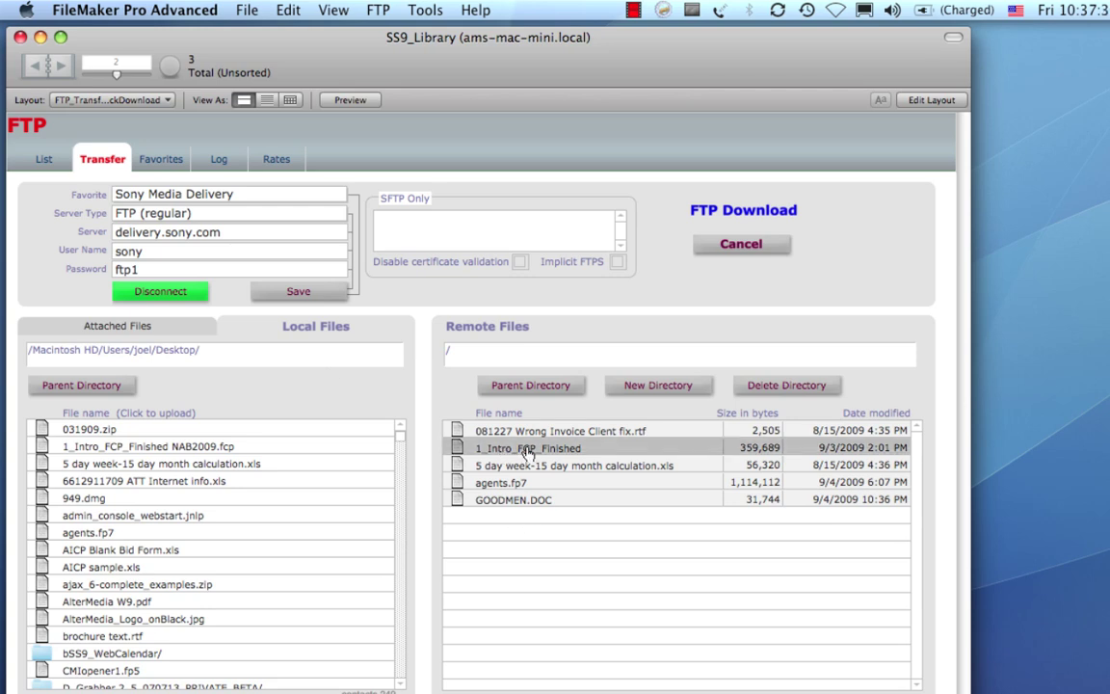
double_click(528, 449)
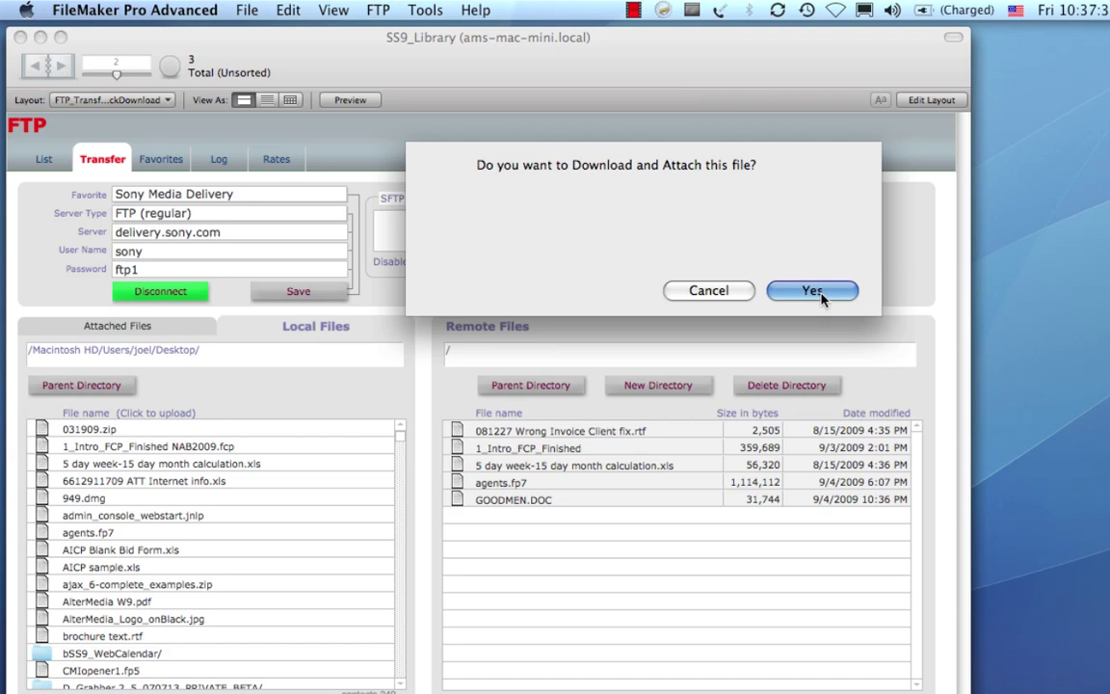
click(768, 291)
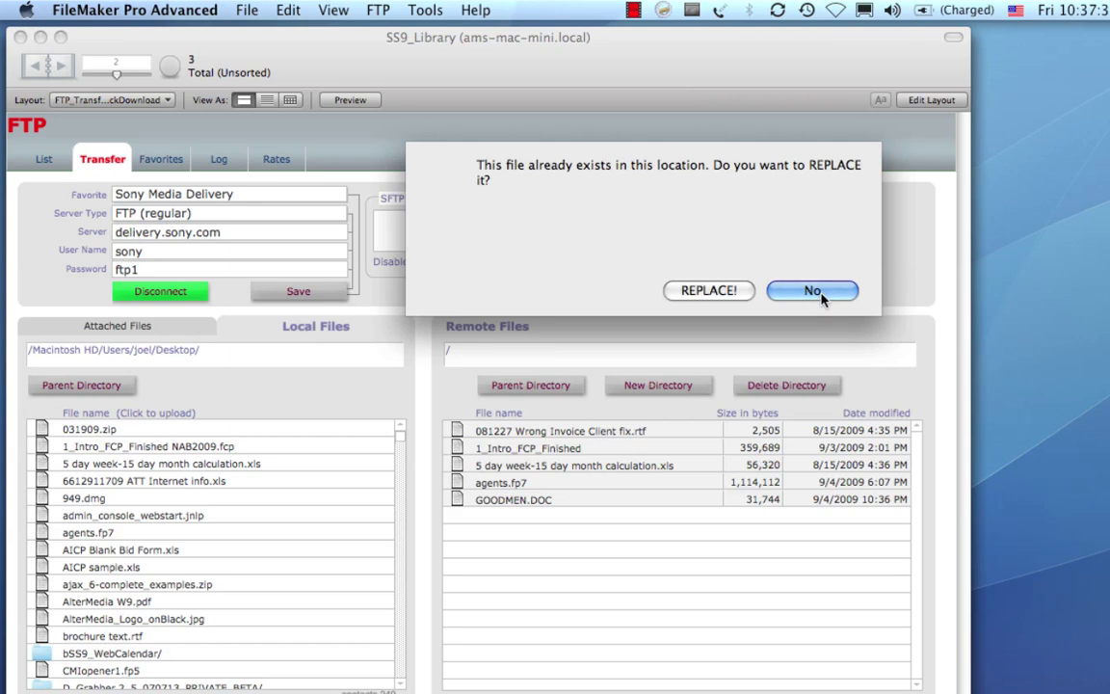
click(744, 293)
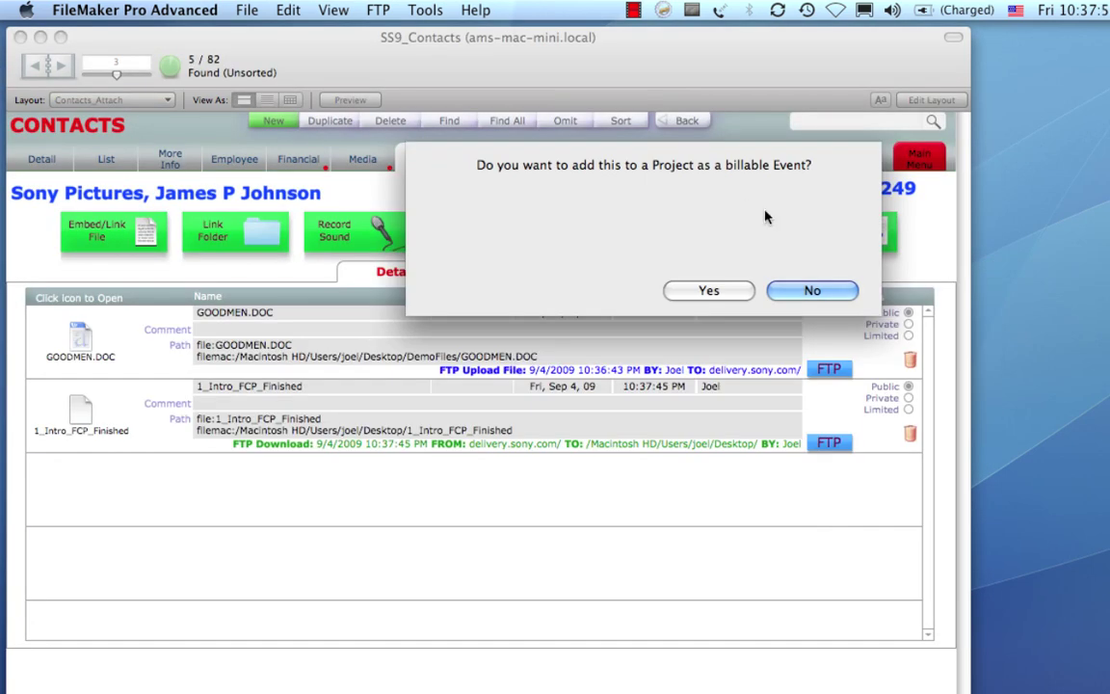
click(811, 291)
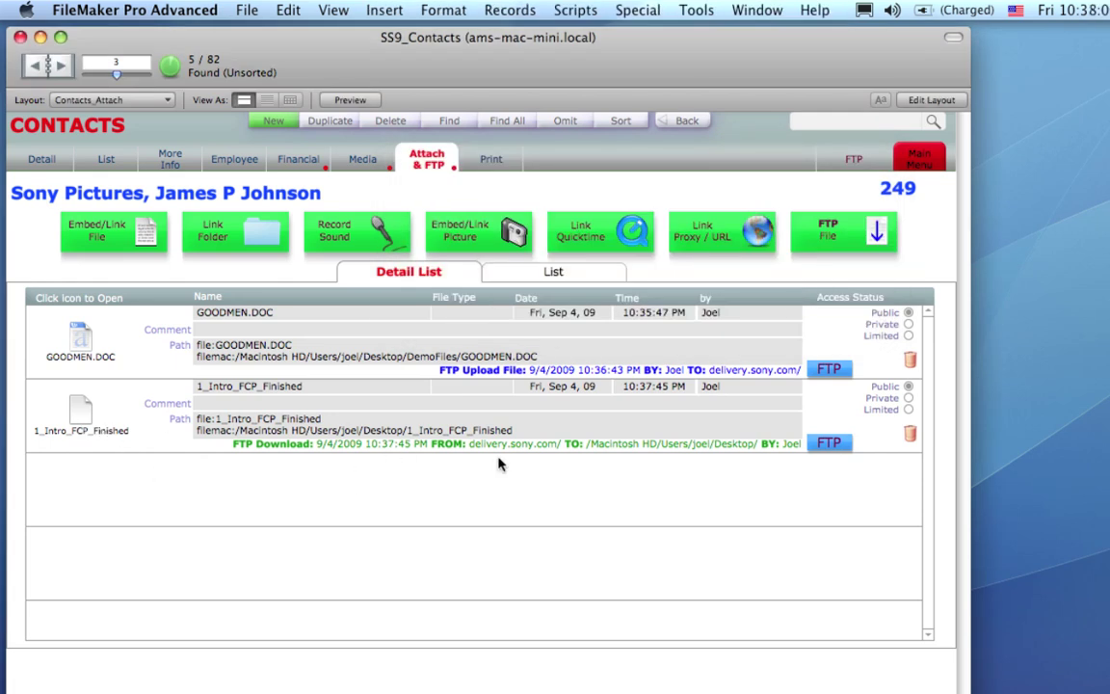
Review the FTP download log entry, then bring up the contact's Print options.
click(520, 445)
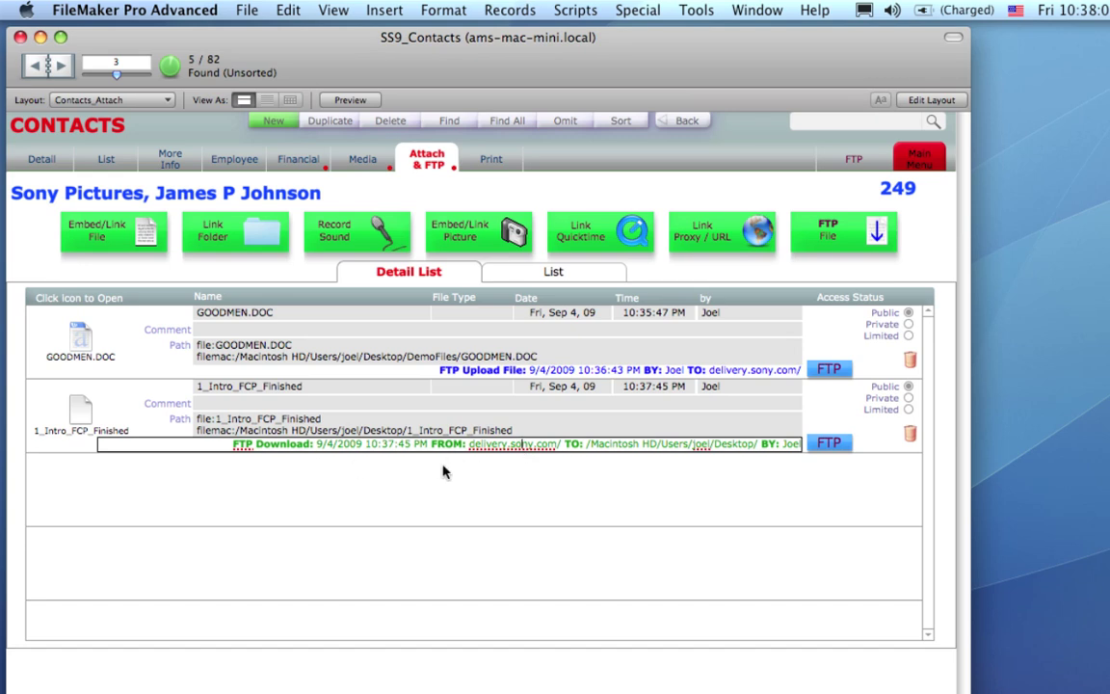
click(634, 471)
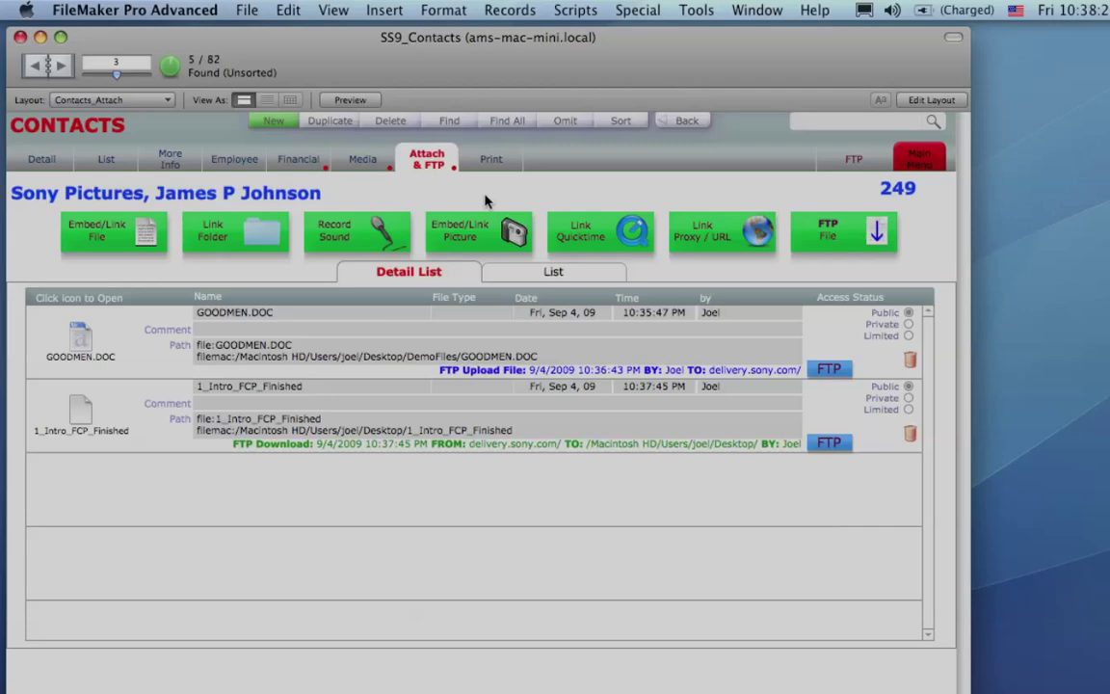
click(491, 160)
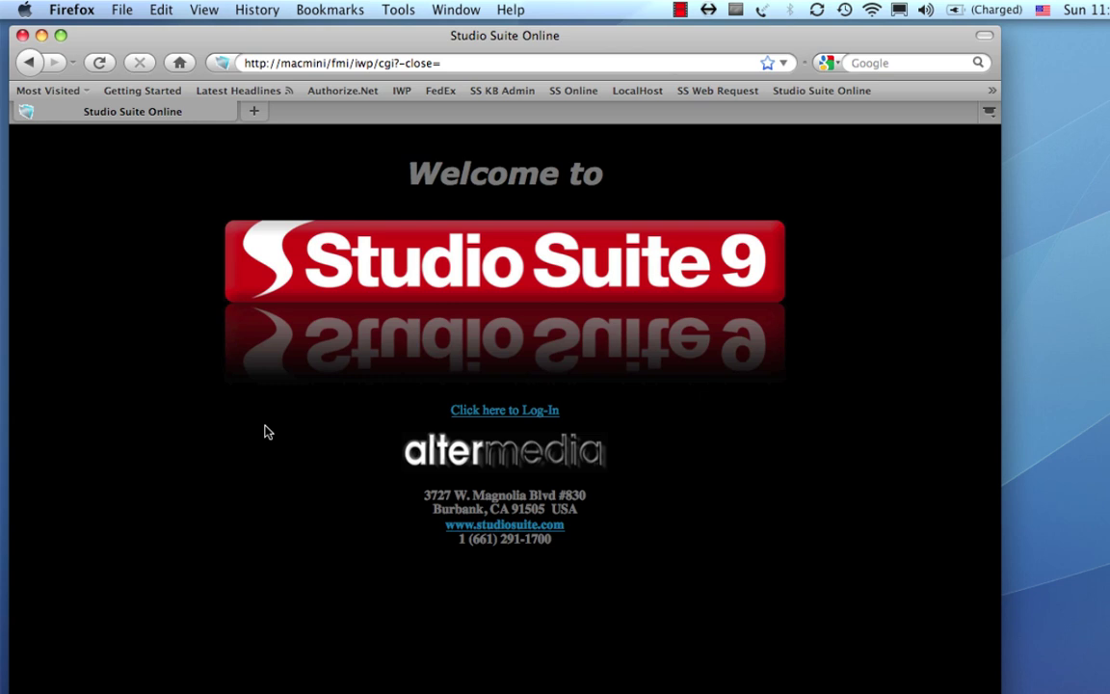
Log in to the SS9_Main database with the account name and password.
click(505, 418)
click(505, 525)
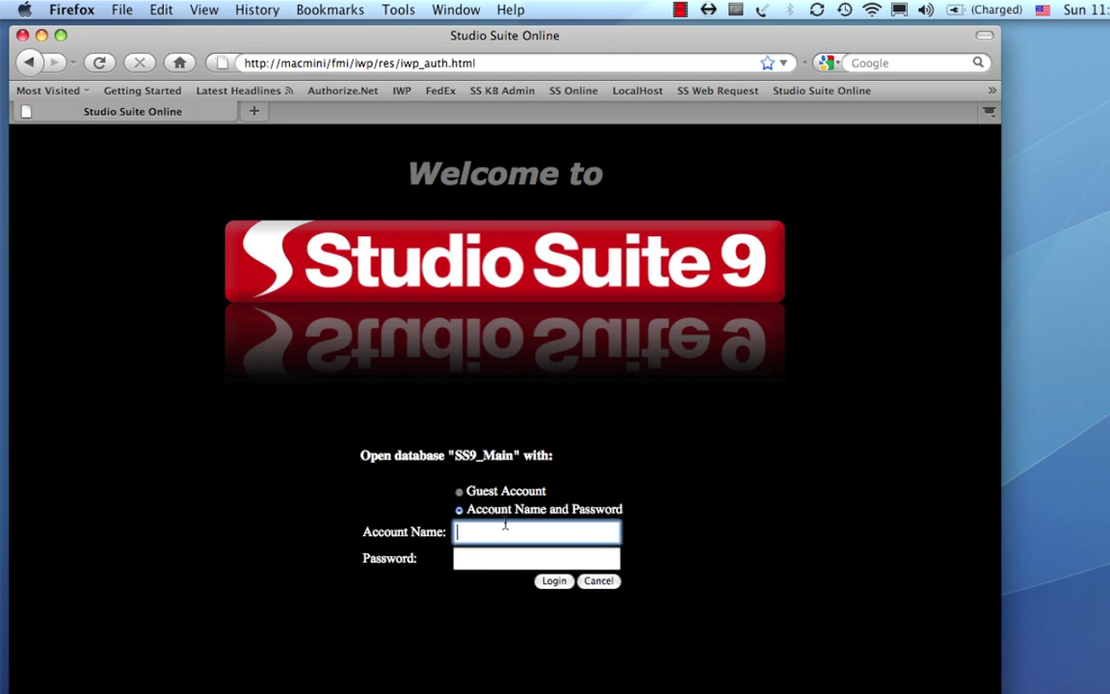
text(web)
key(Tab)
text(w)
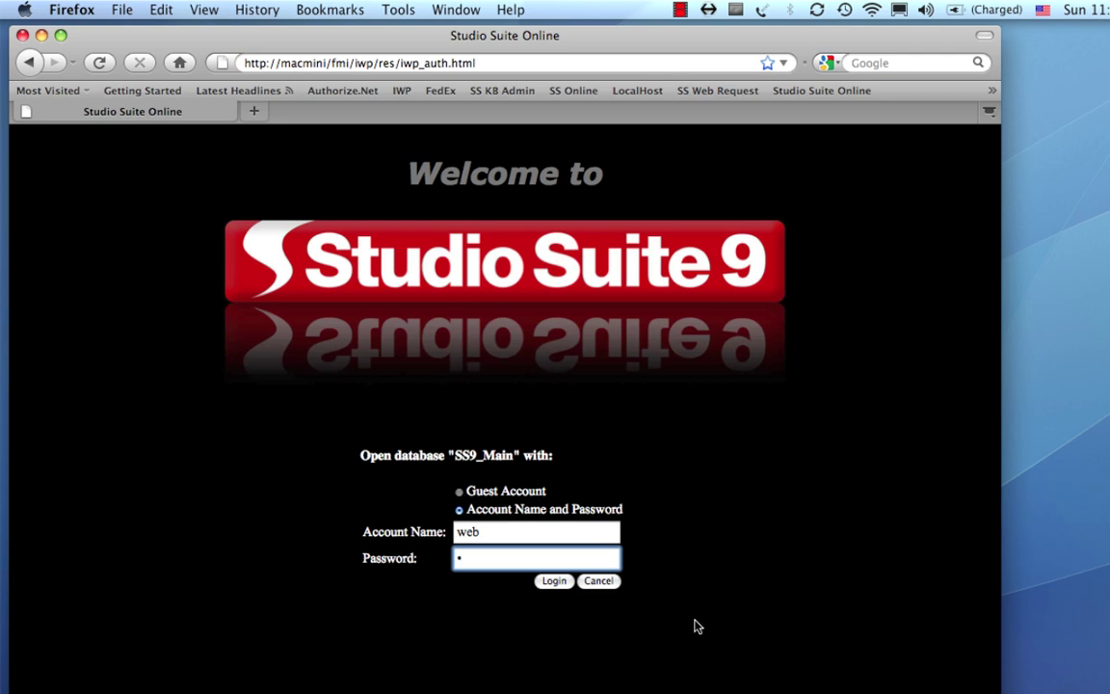
click(559, 581)
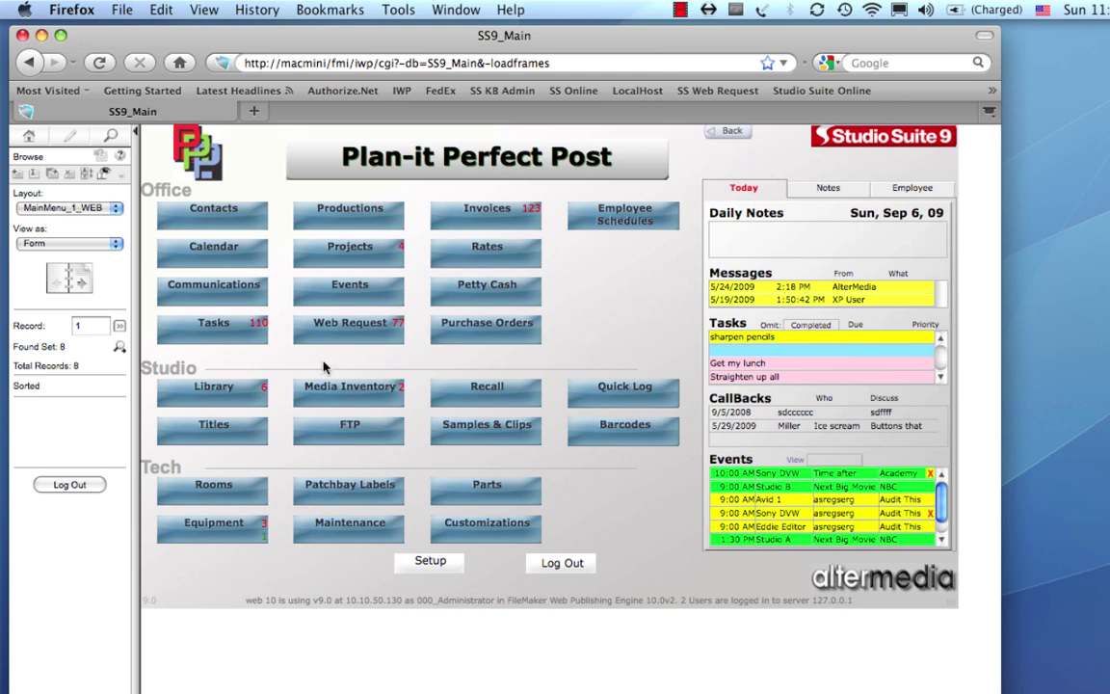
Show Contacts as a list and open the Trucks R Us contact record.
click(230, 226)
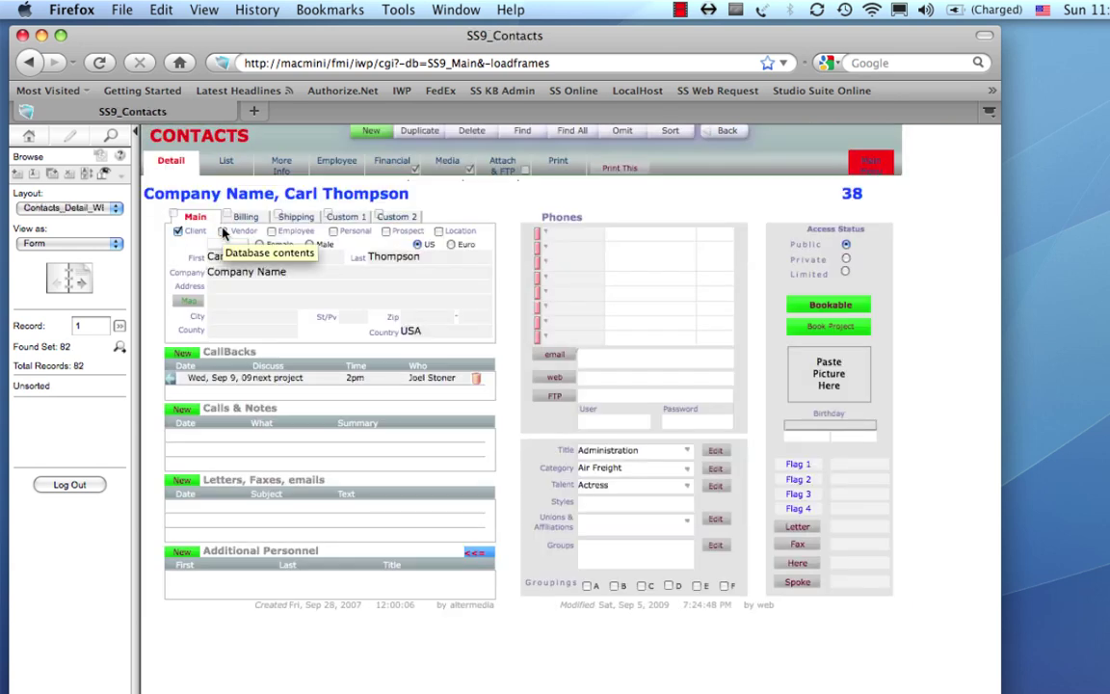
click(222, 161)
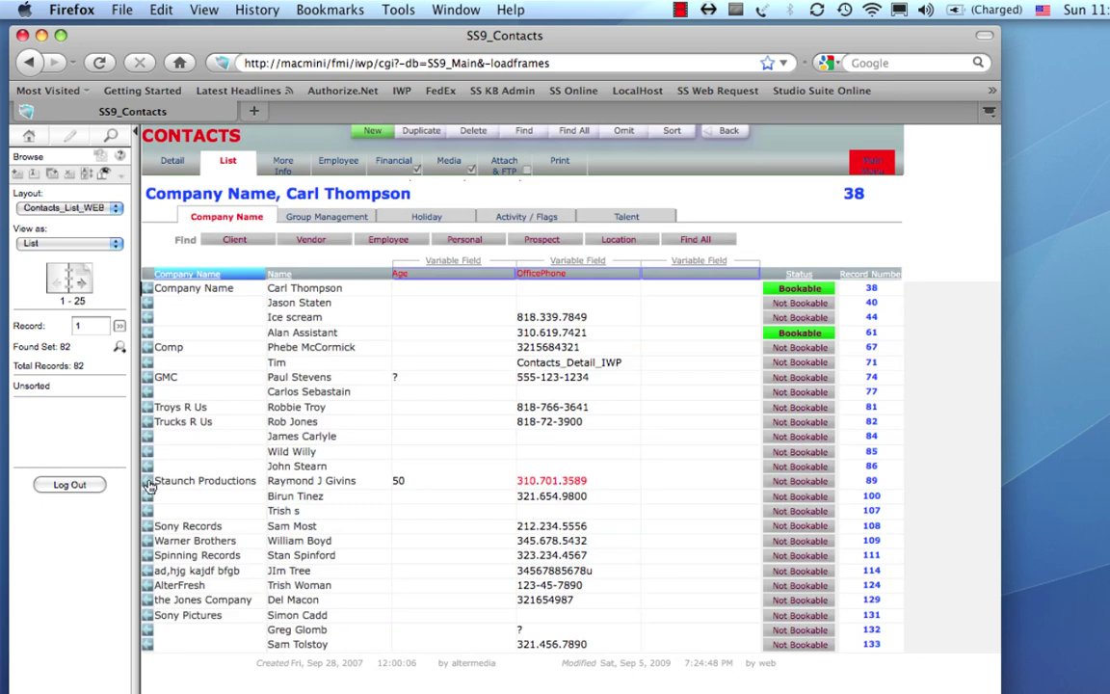
click(148, 421)
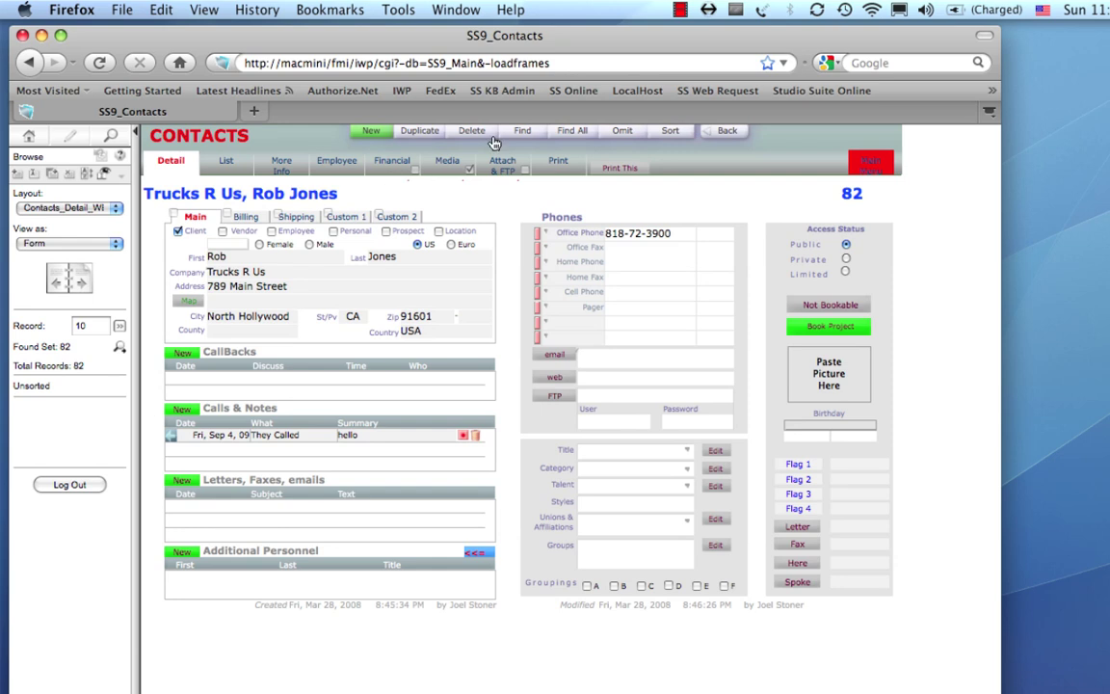
Find contacts matching 'Sony' and open the Sony Pictures contact from the five results.
click(522, 136)
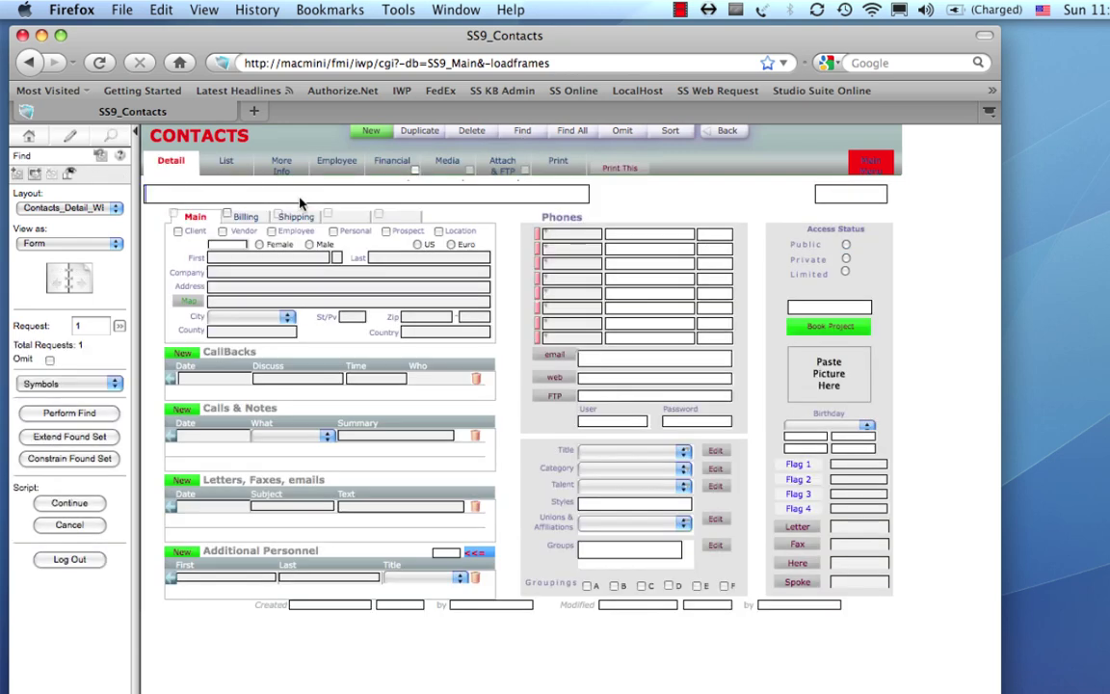
click(299, 202)
text(Sony)
click(83, 414)
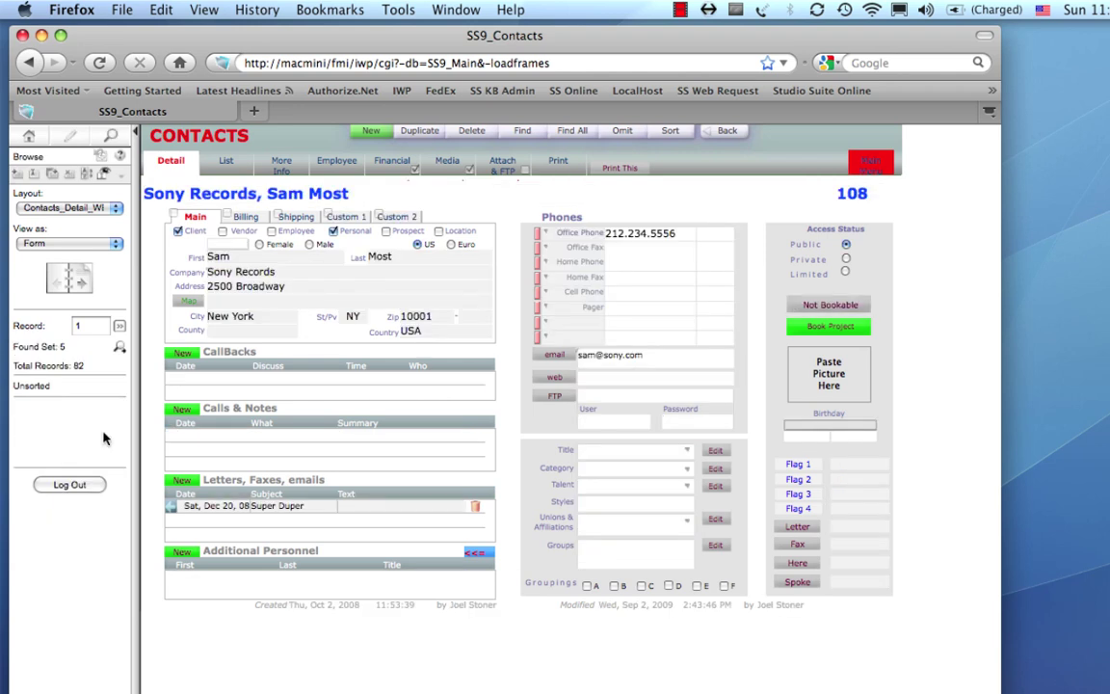
click(229, 166)
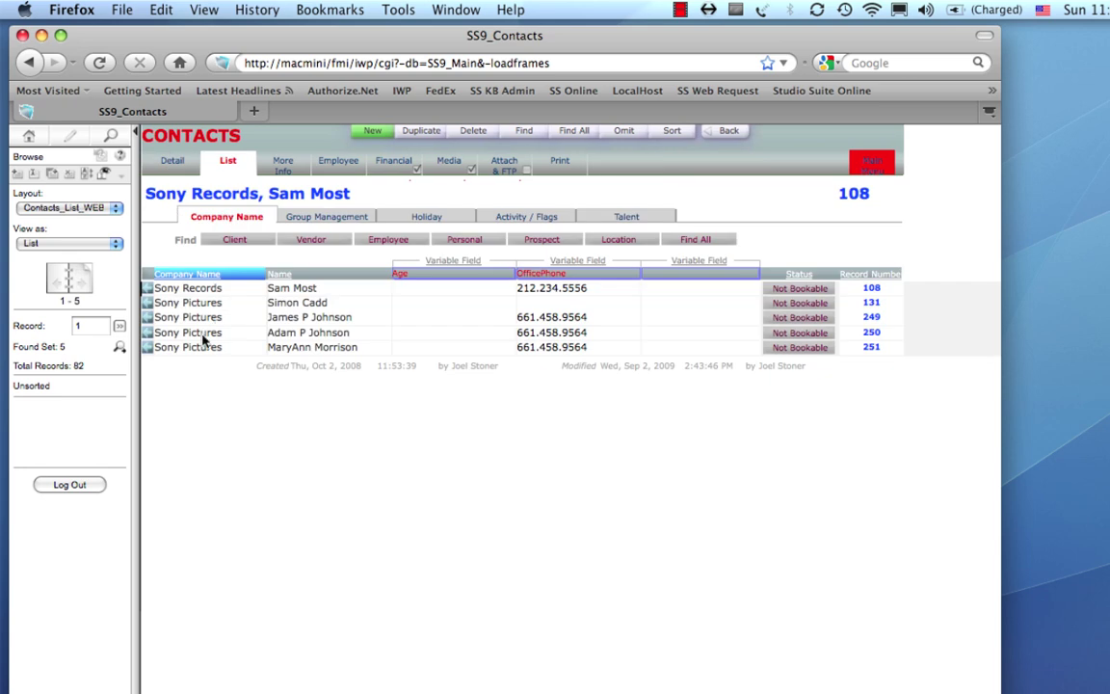
click(148, 318)
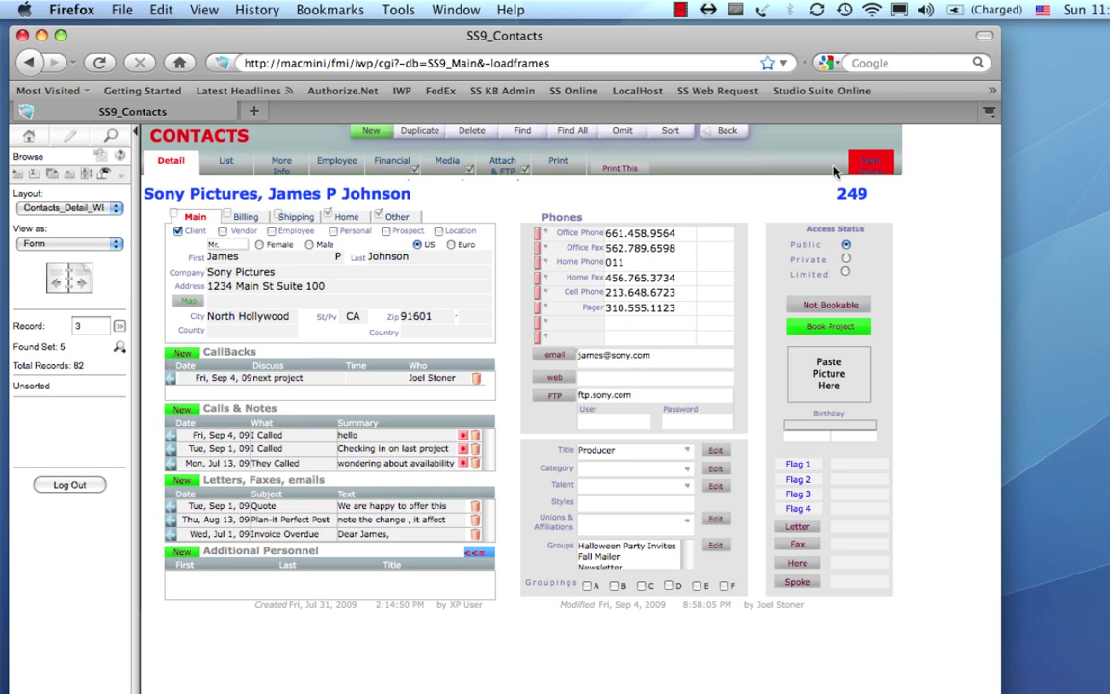
Open next week's calendar and select the Tuesday Avid 1 booking.
click(868, 161)
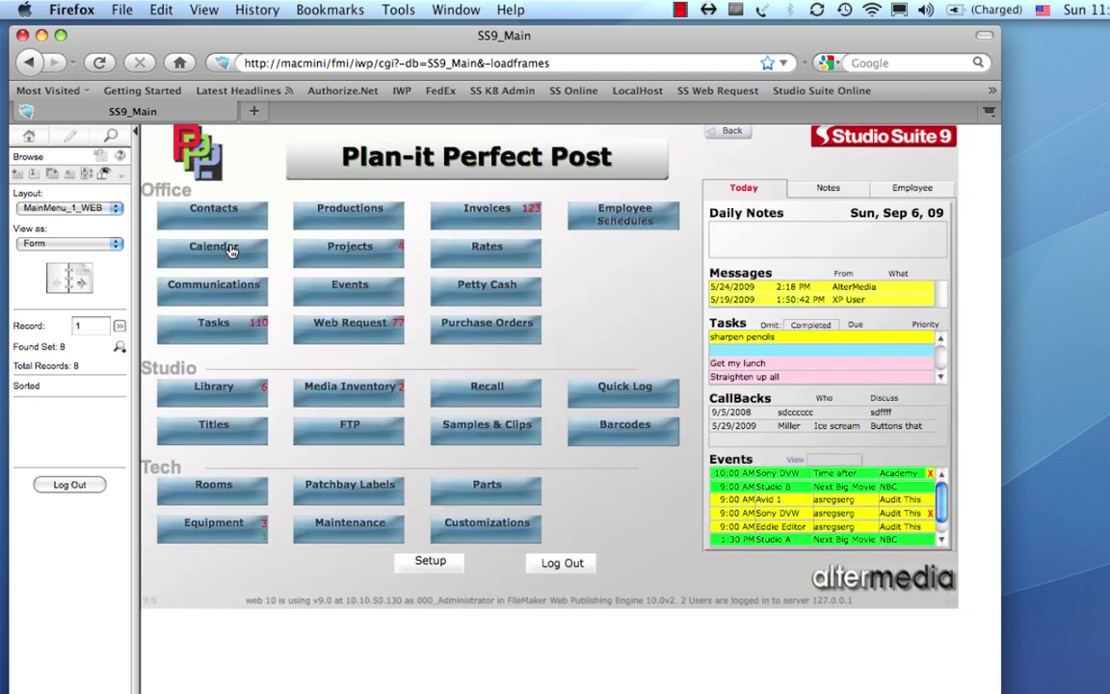
click(232, 250)
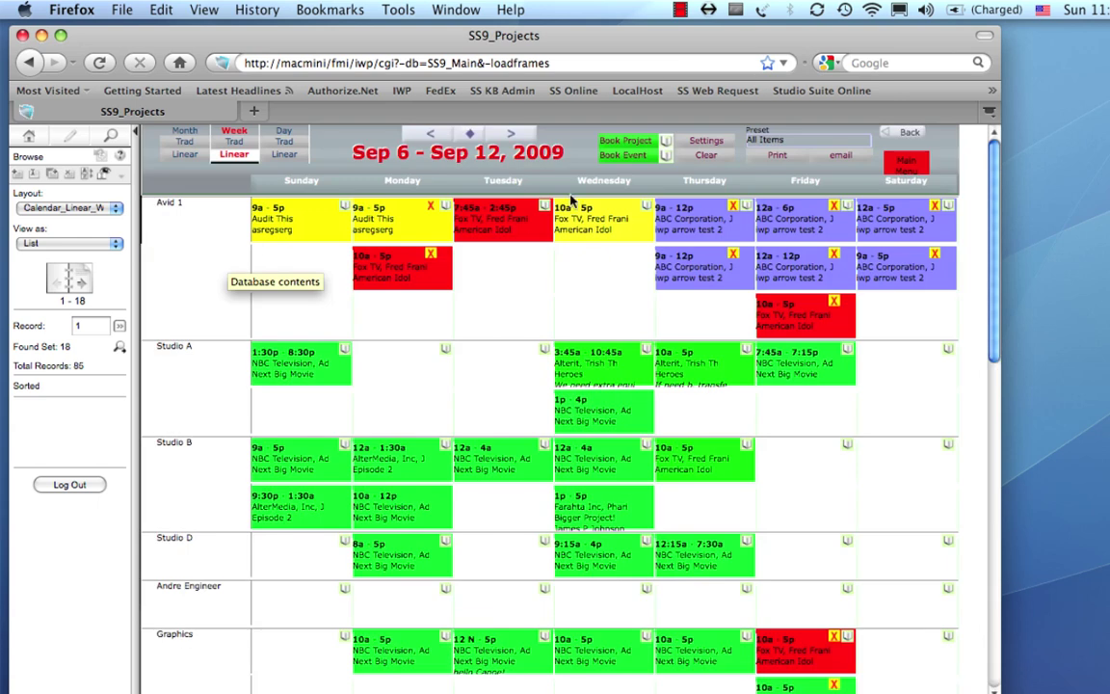
click(512, 135)
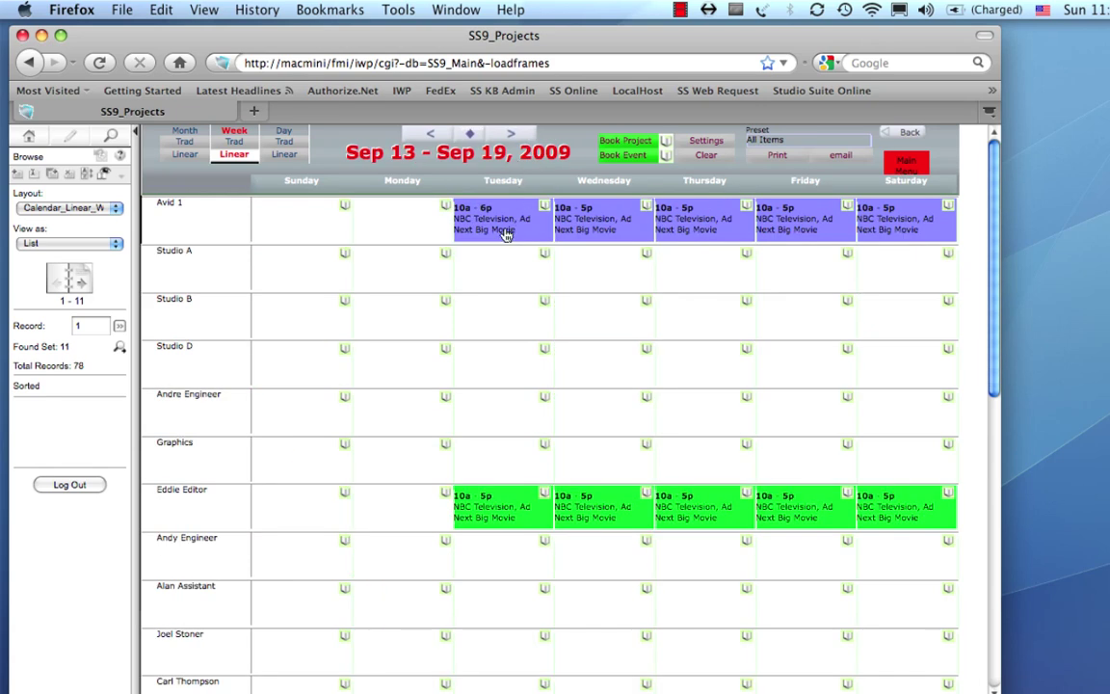
click(505, 232)
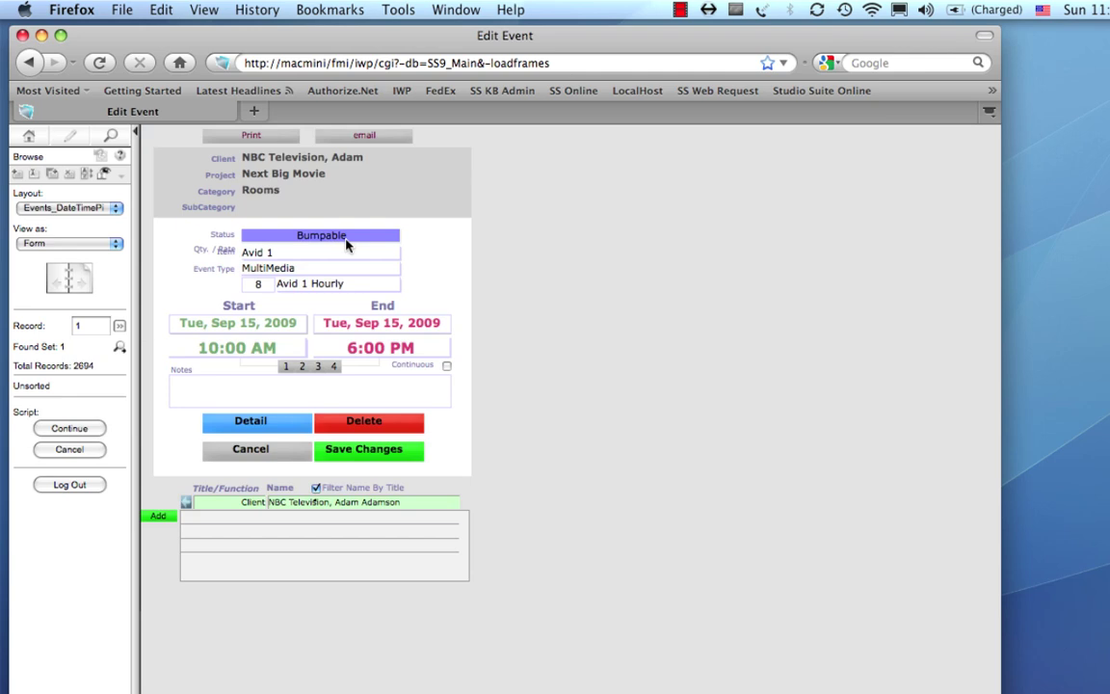
Set the booking to Confirmed, ending 5:00 PM, with note 'Hello', and save it alone.
click(347, 245)
click(344, 243)
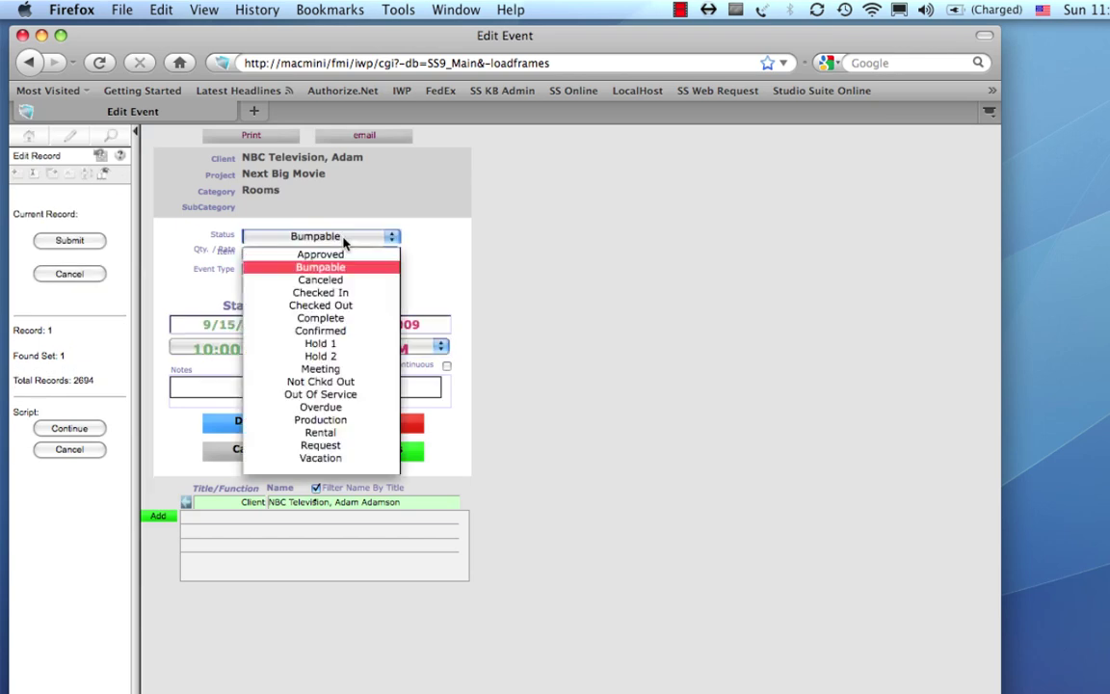
click(327, 331)
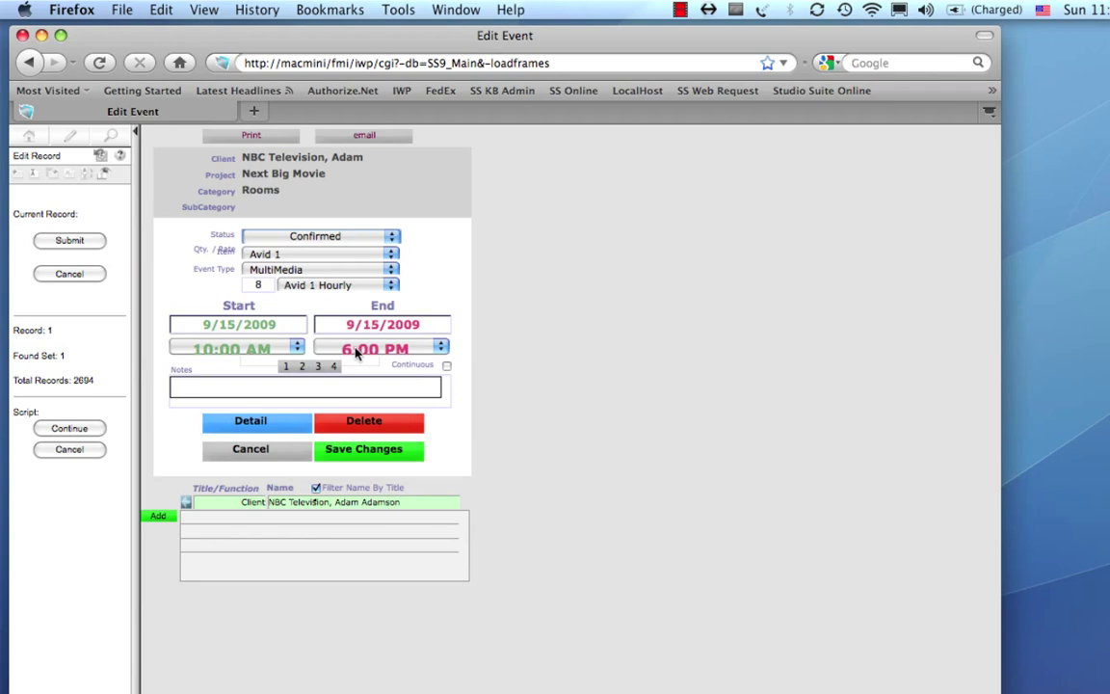
click(355, 348)
click(464, 657)
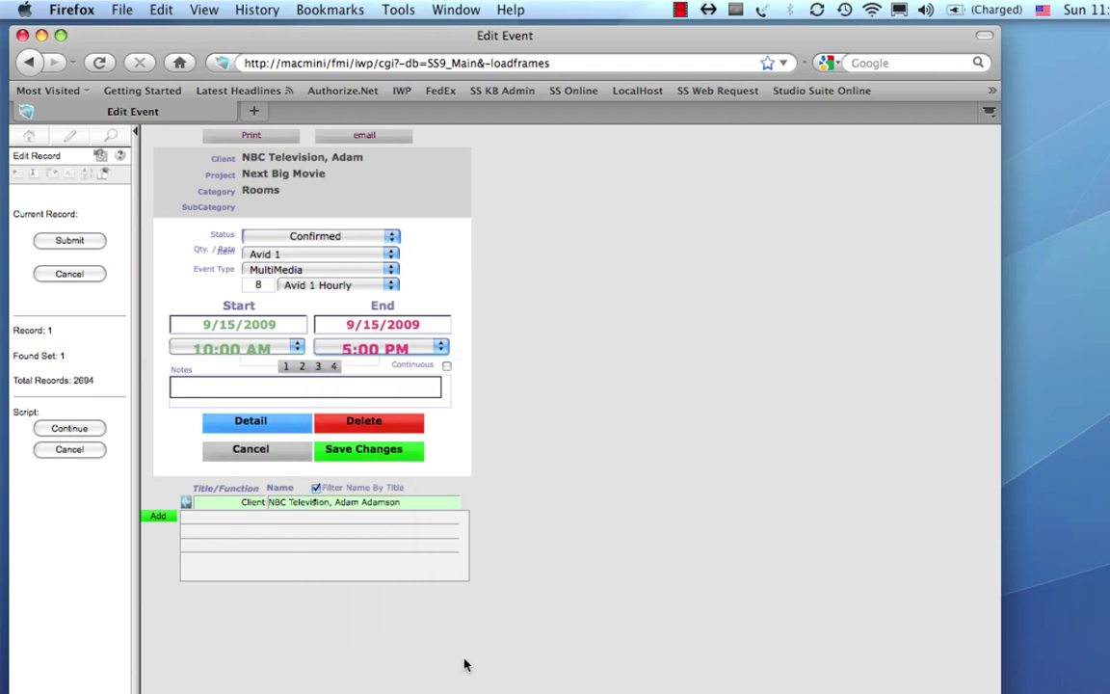
click(287, 388)
text(Hello!)
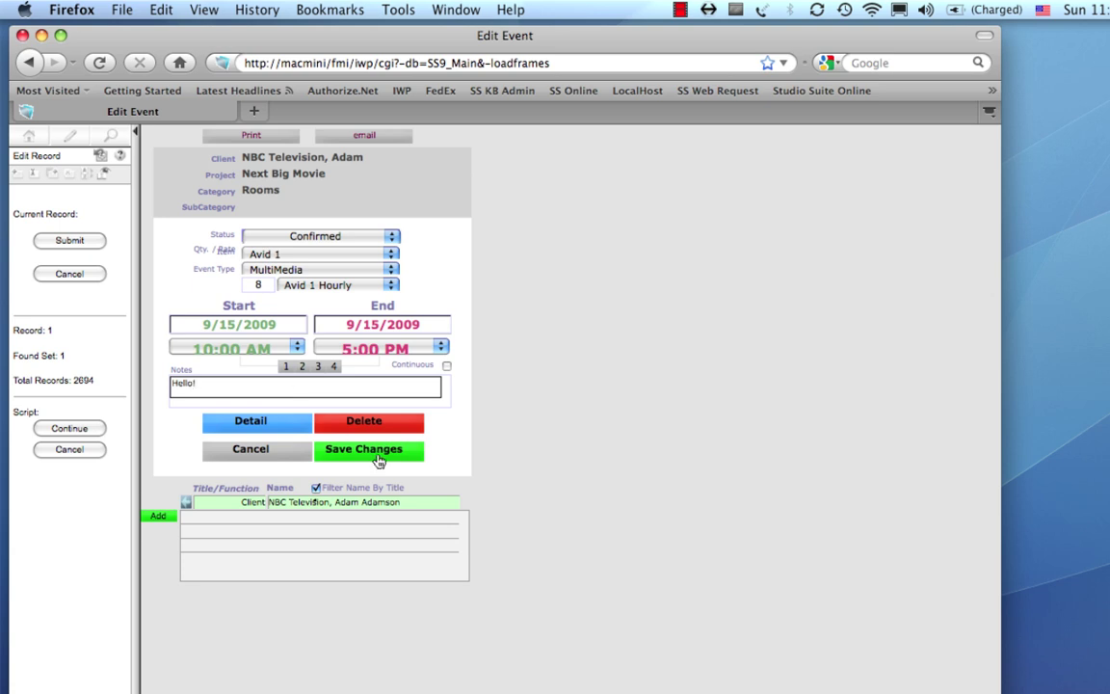
click(376, 453)
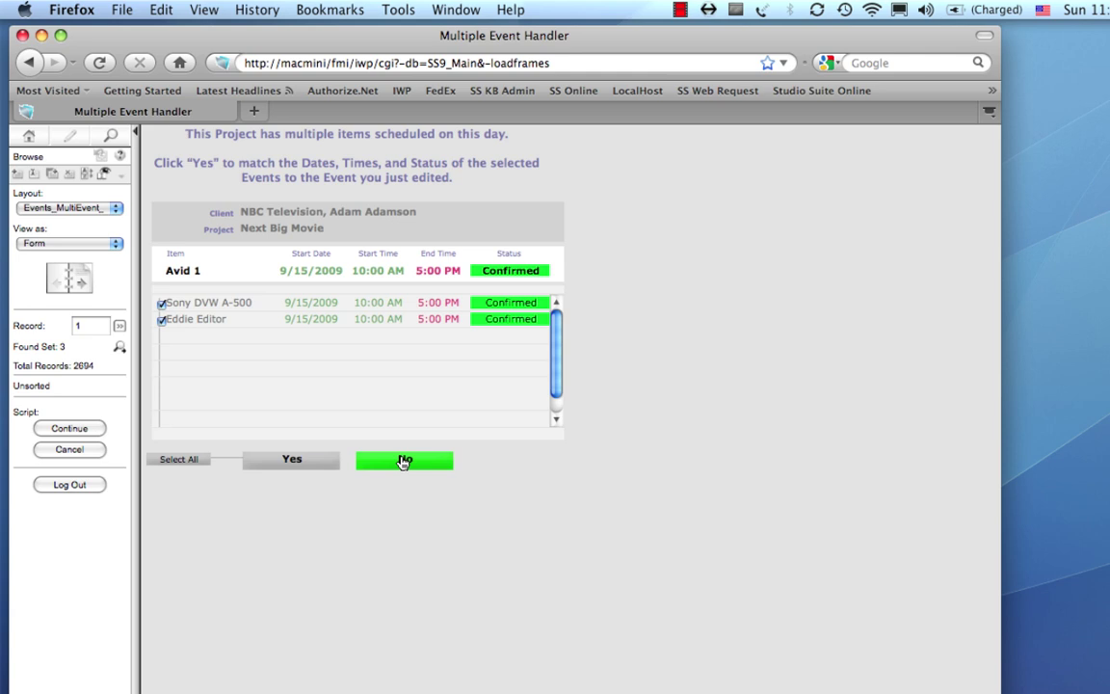
click(405, 460)
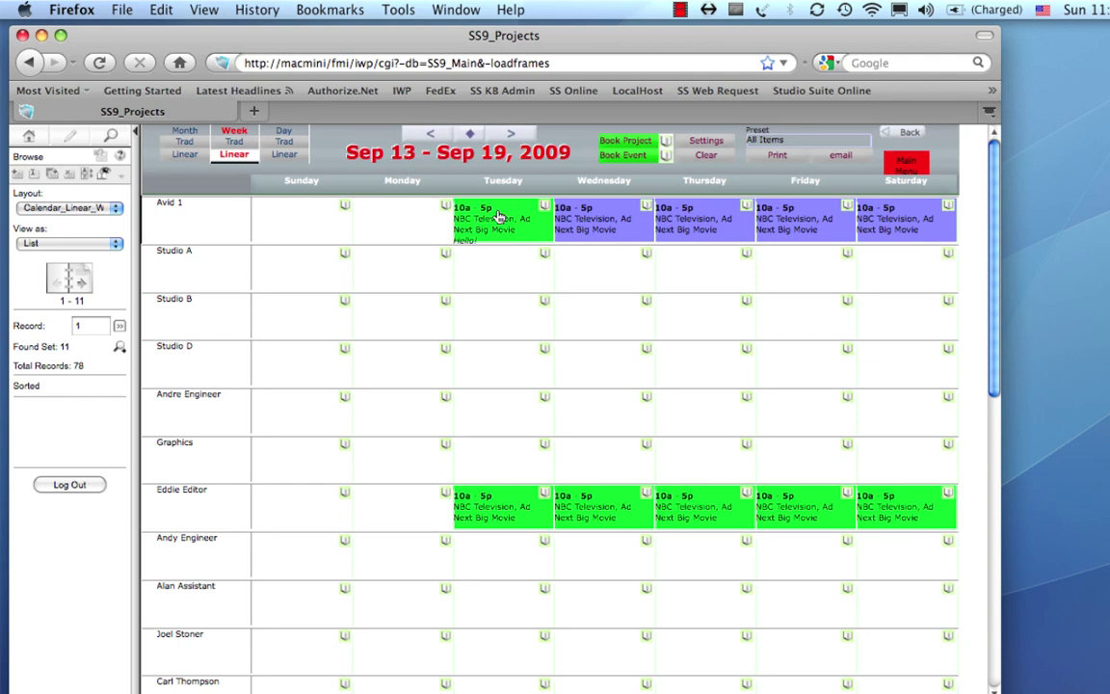
mouse_move(505, 221)
Search Projects for 'Big Proj' to bring up the Big Project record.
click(910, 166)
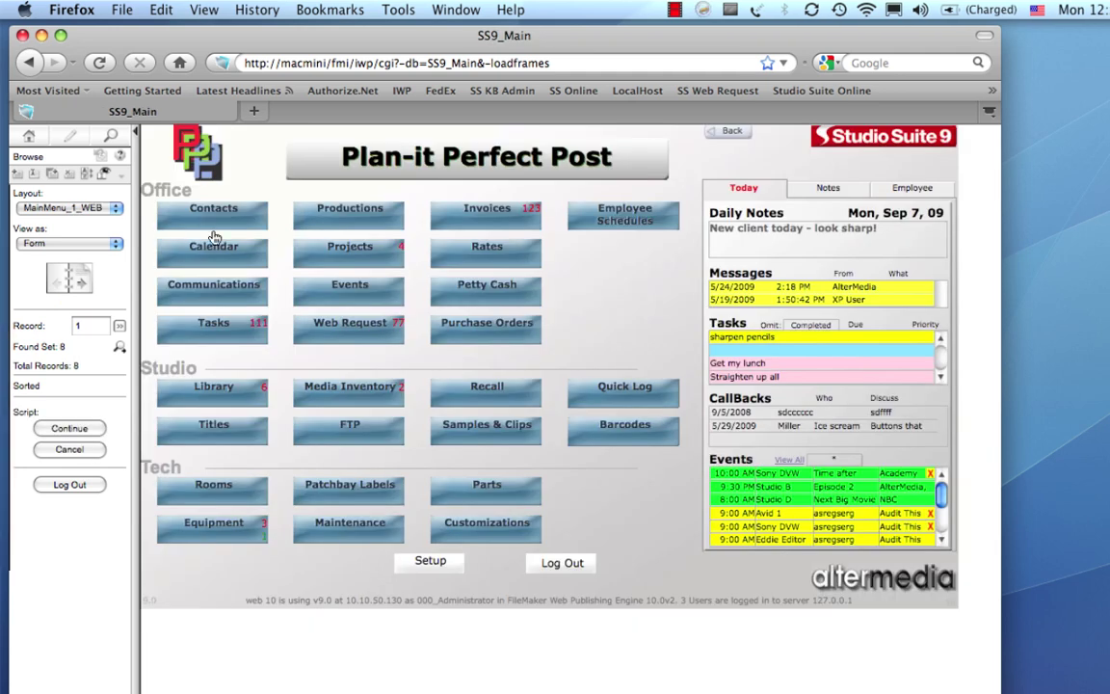
click(314, 255)
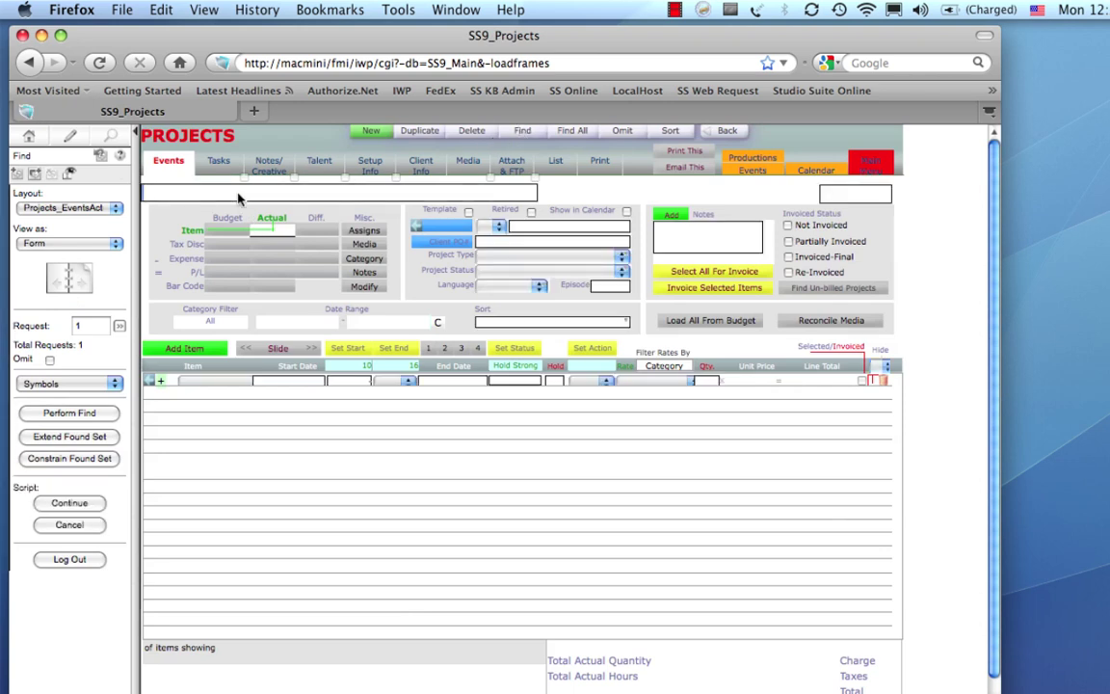
text(Big Proj)
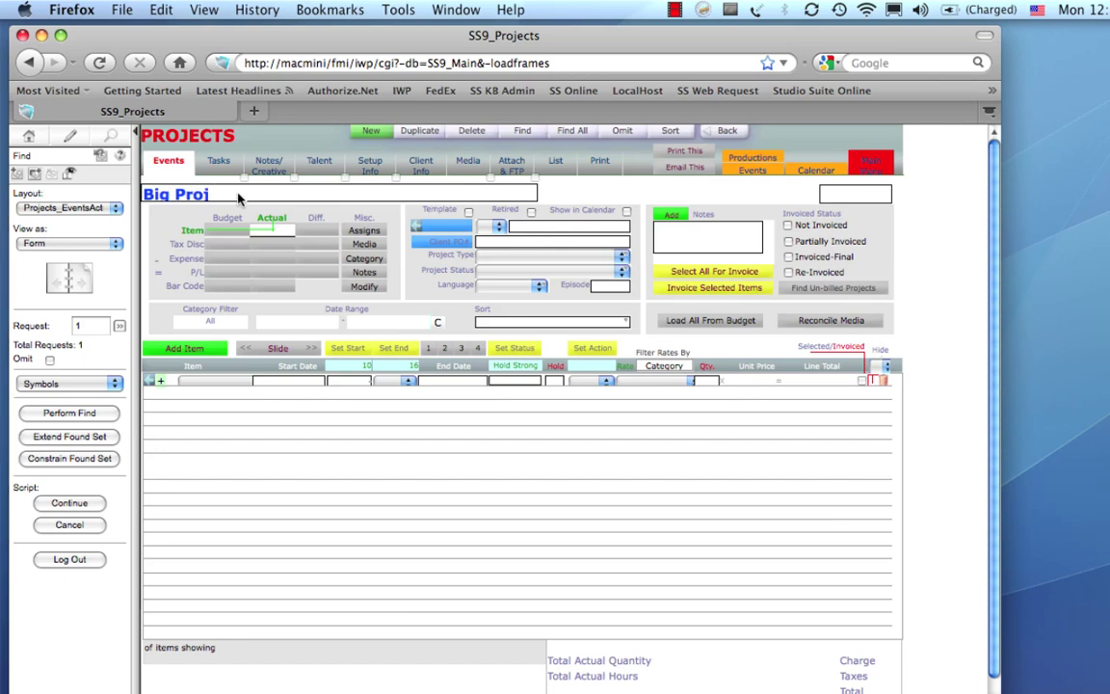
click(87, 412)
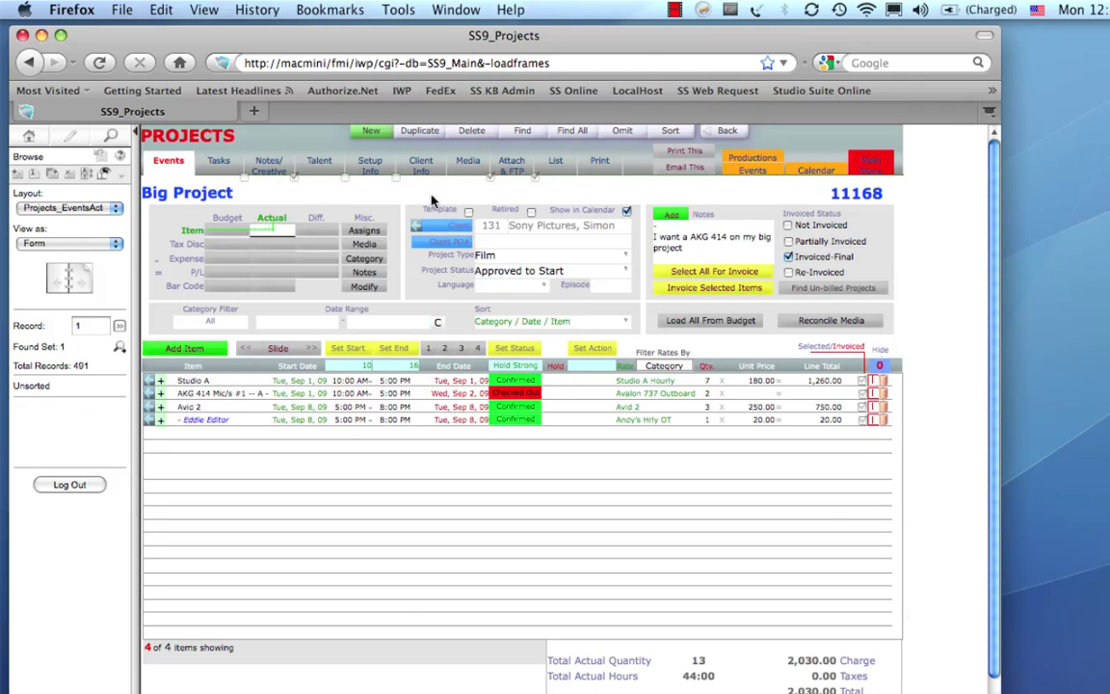
Open reel R1 from Big Project's media, step to reel R4, view its history, then return.
click(467, 162)
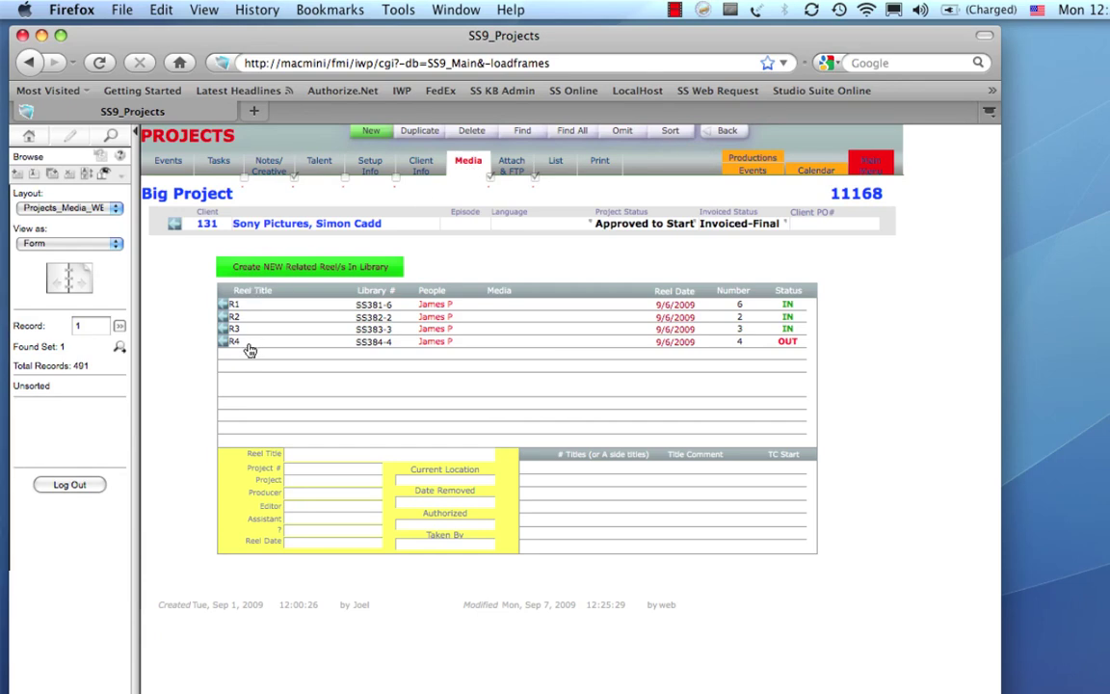
click(223, 305)
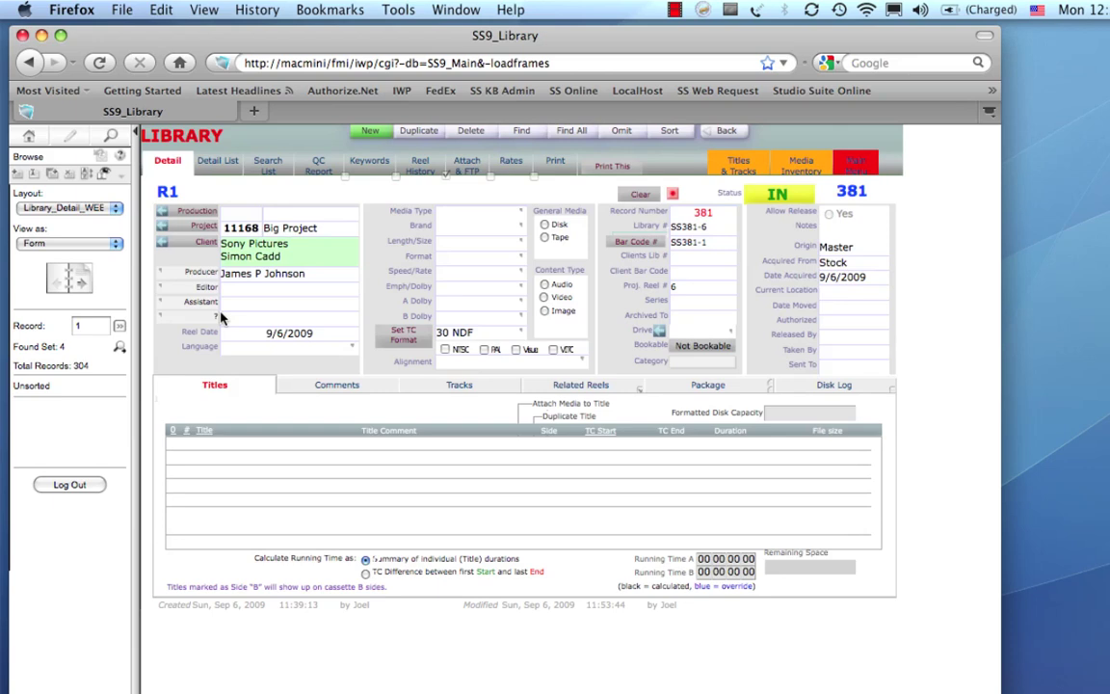
click(83, 279)
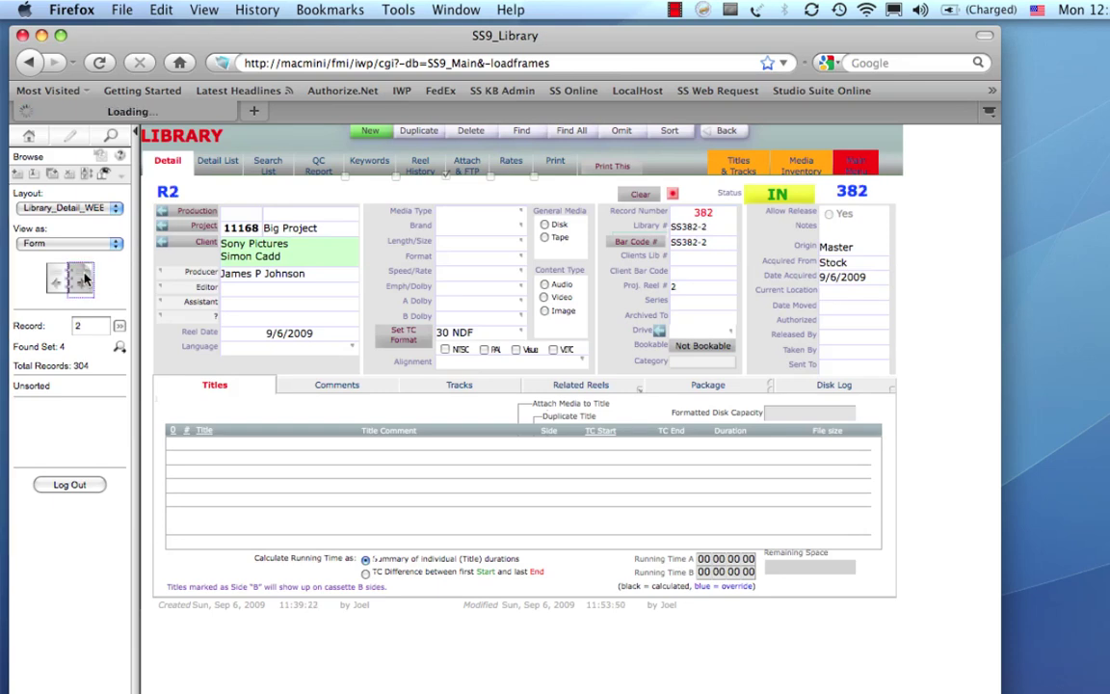
click(83, 279)
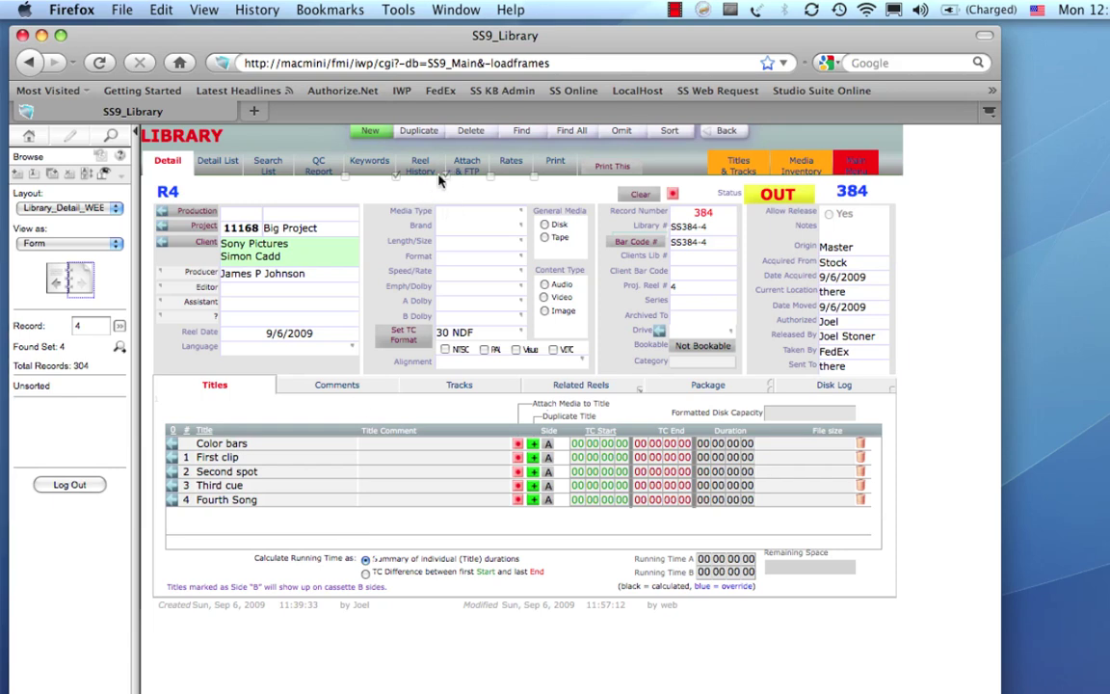
click(383, 163)
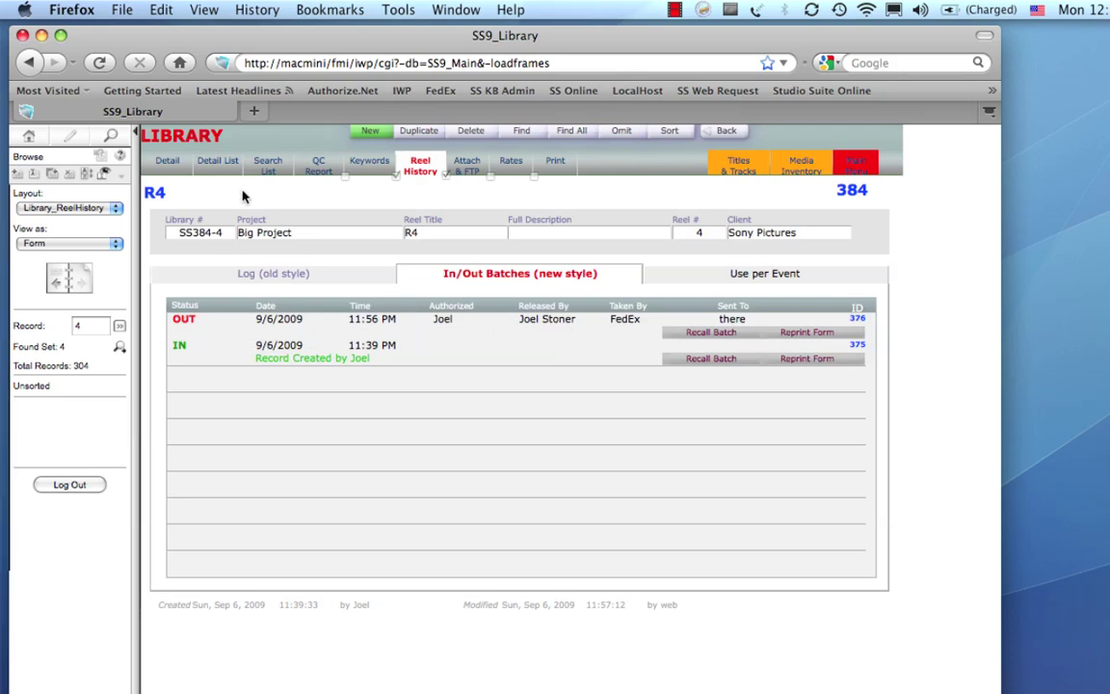
click(167, 162)
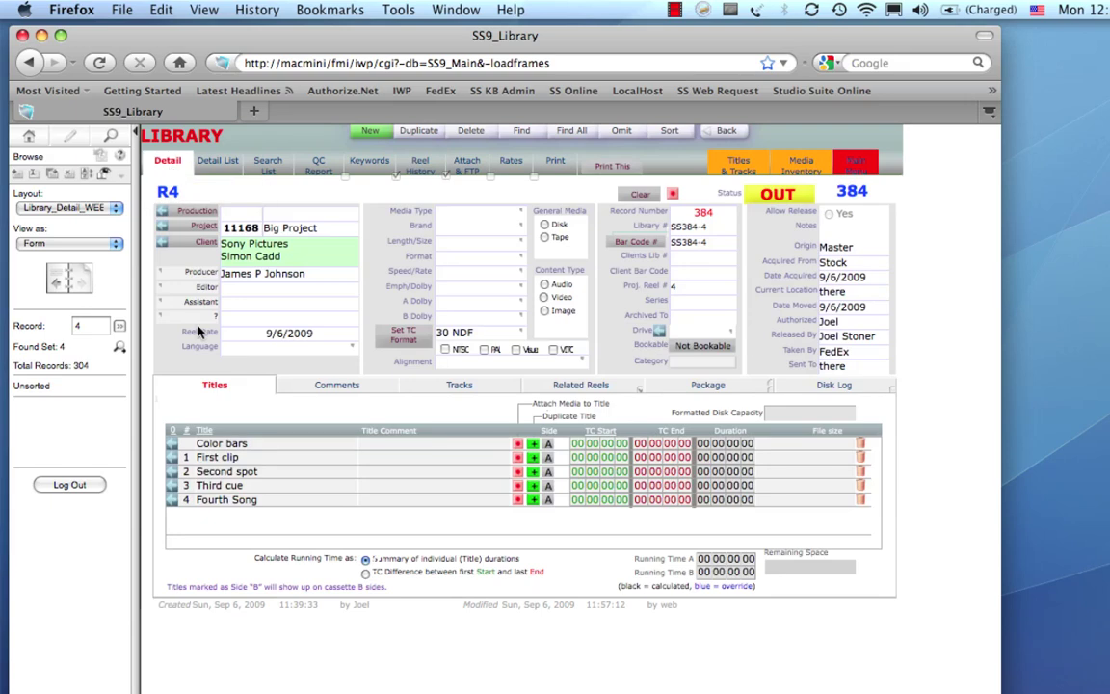
click(200, 228)
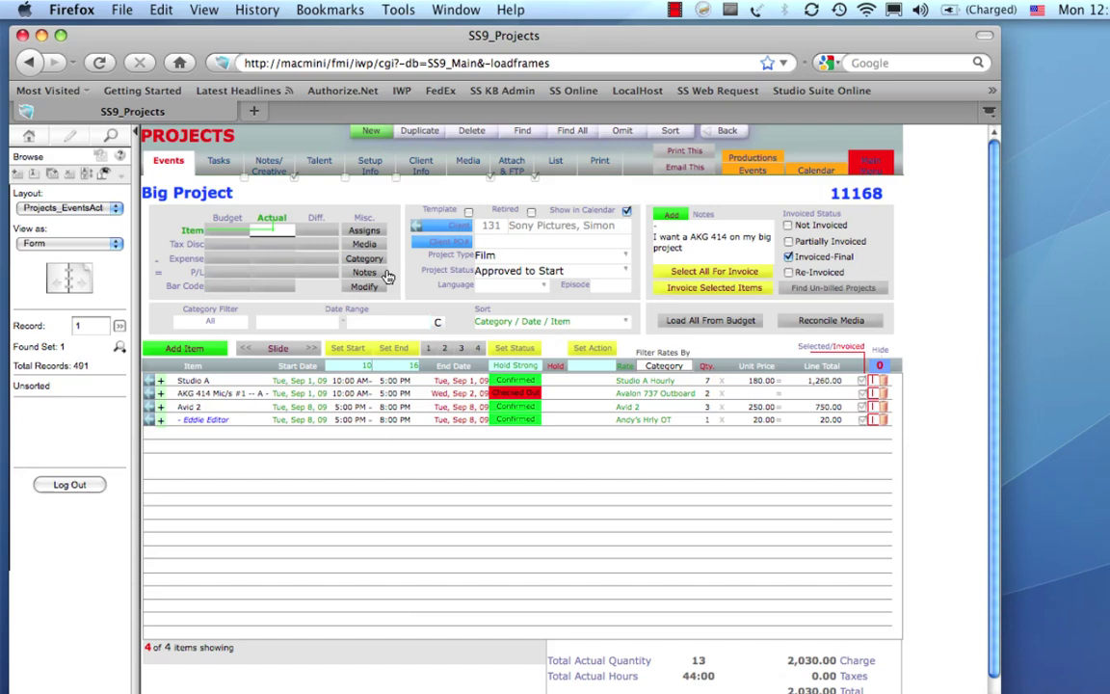
Select all Big Project events, including invoiced ones, and invoice them as the final invoice.
click(711, 273)
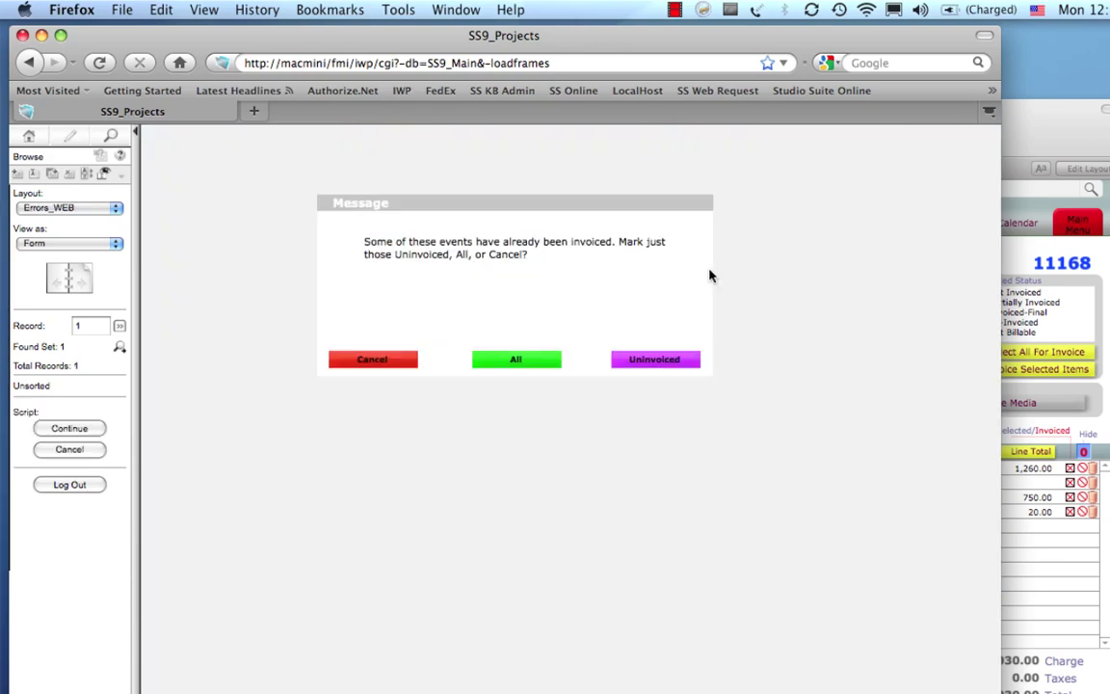
click(545, 364)
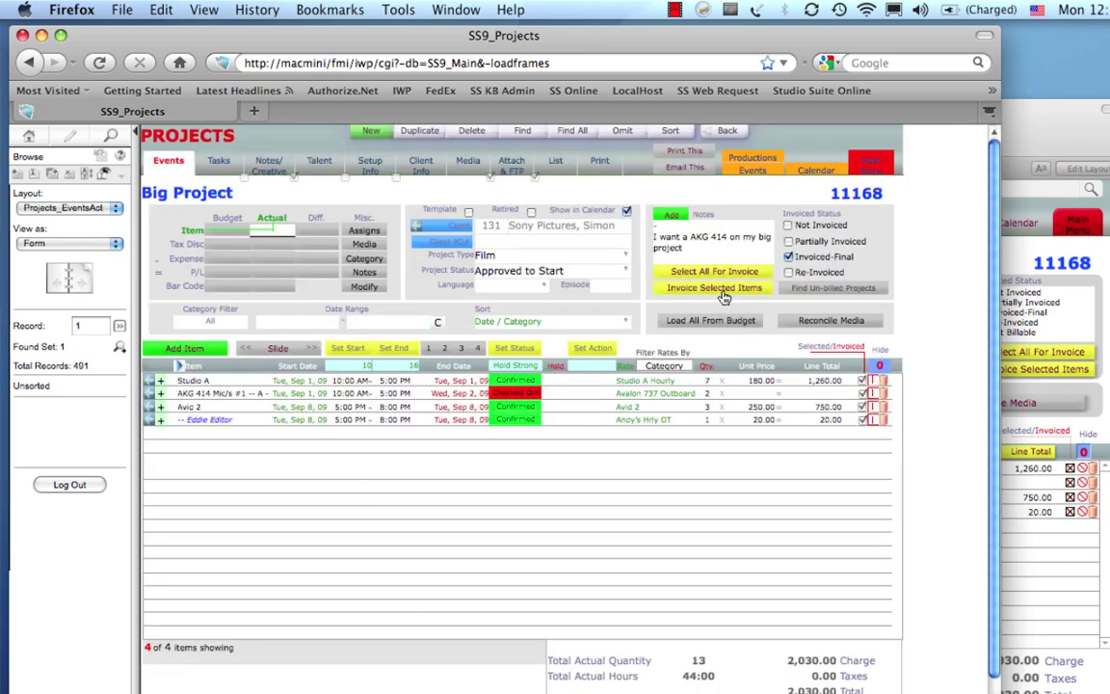
click(720, 287)
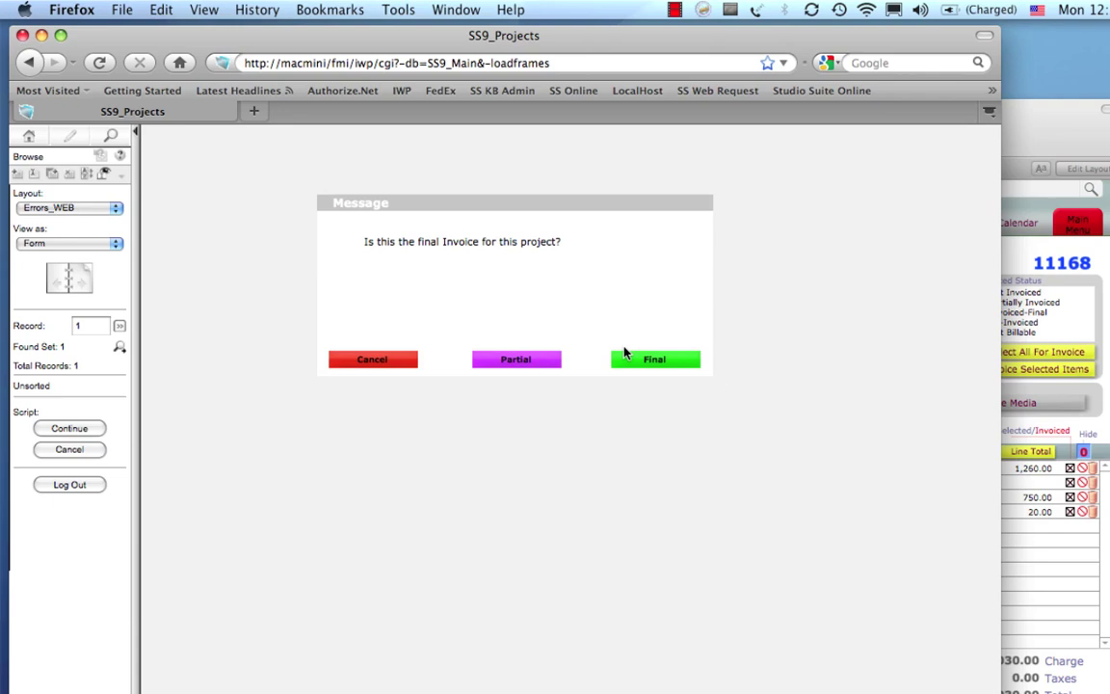
click(650, 359)
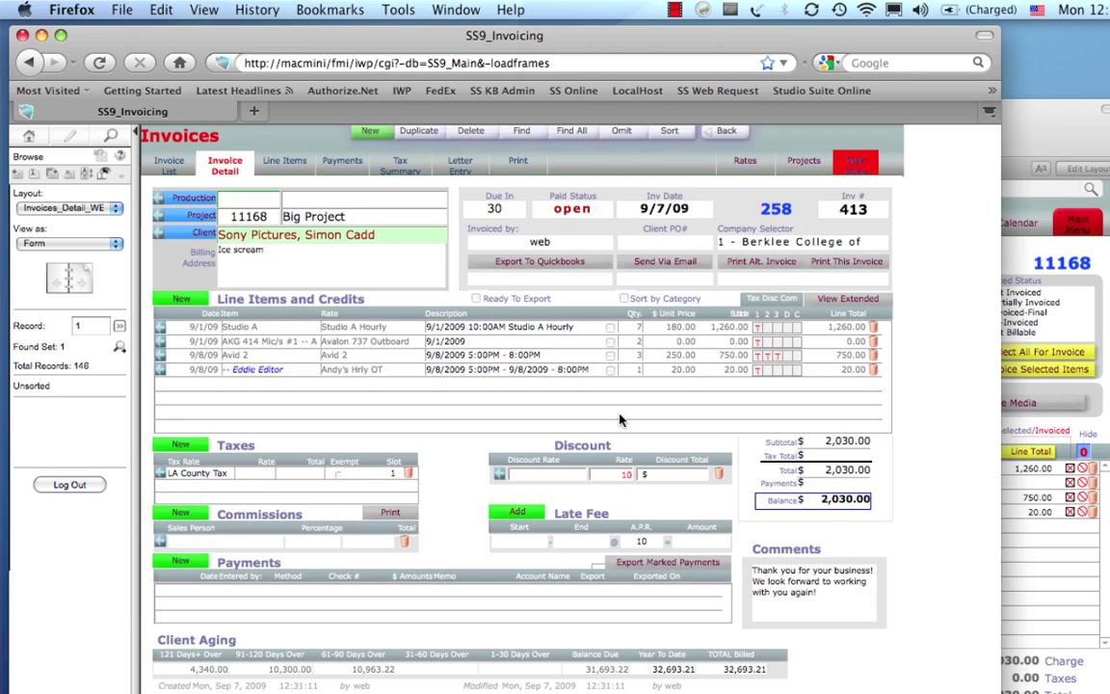
Return Firefox to the main menu, then log in on iPhoney's Login page with the account username and password.
click(845, 164)
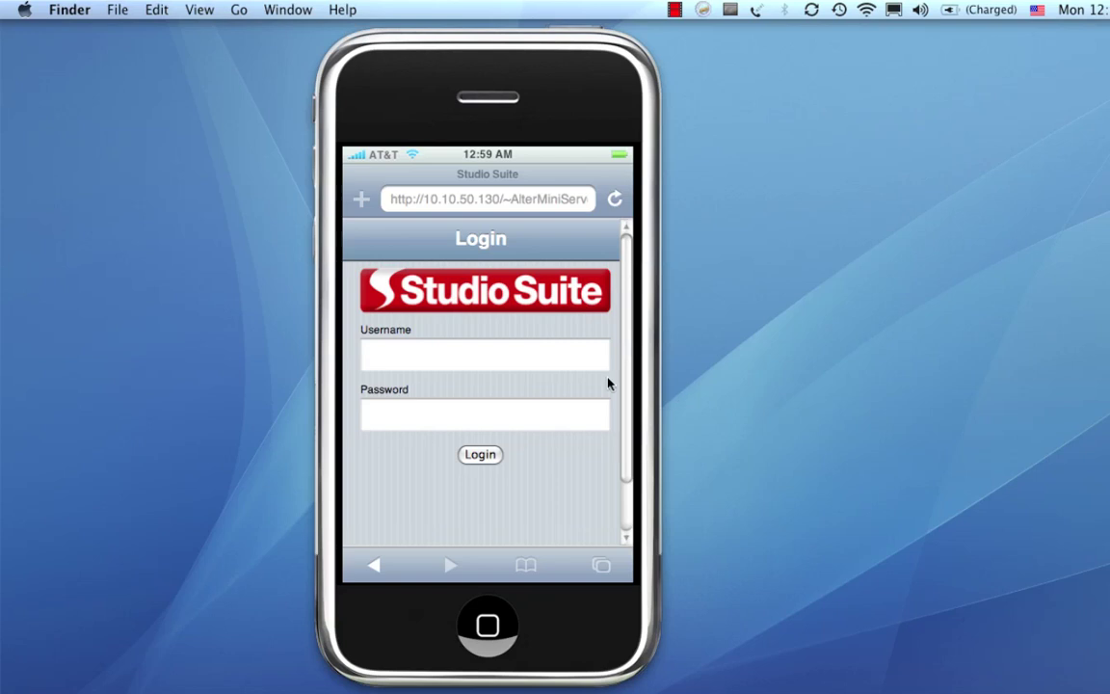
click(528, 363)
click(525, 360)
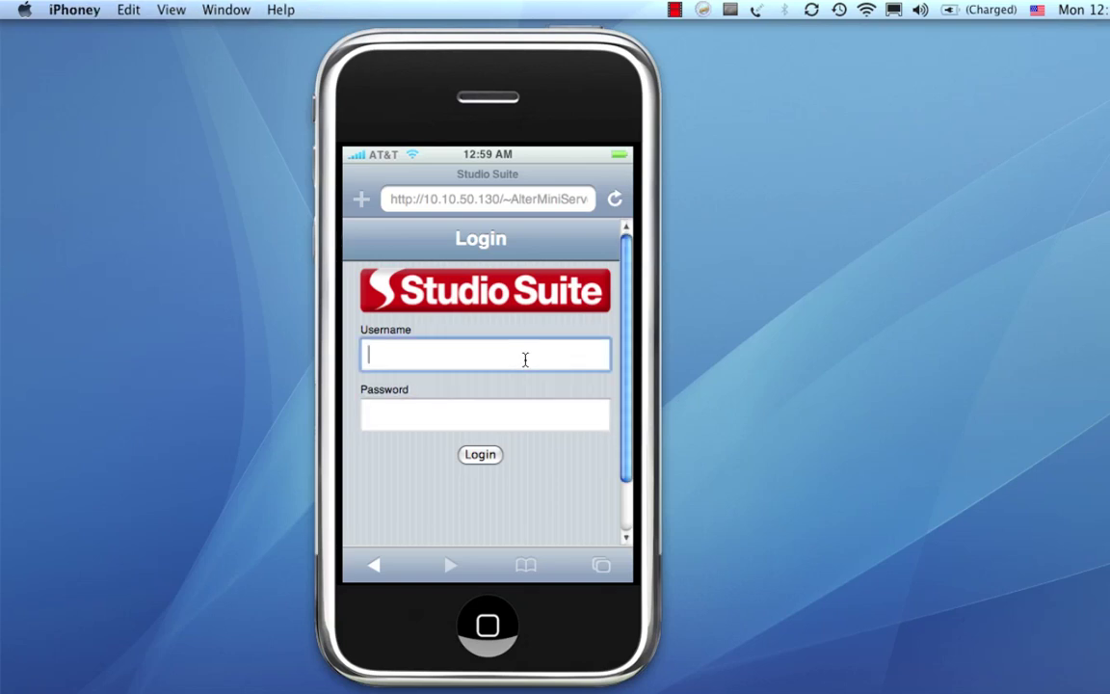
text(joel)
key(Tab)
text(1)
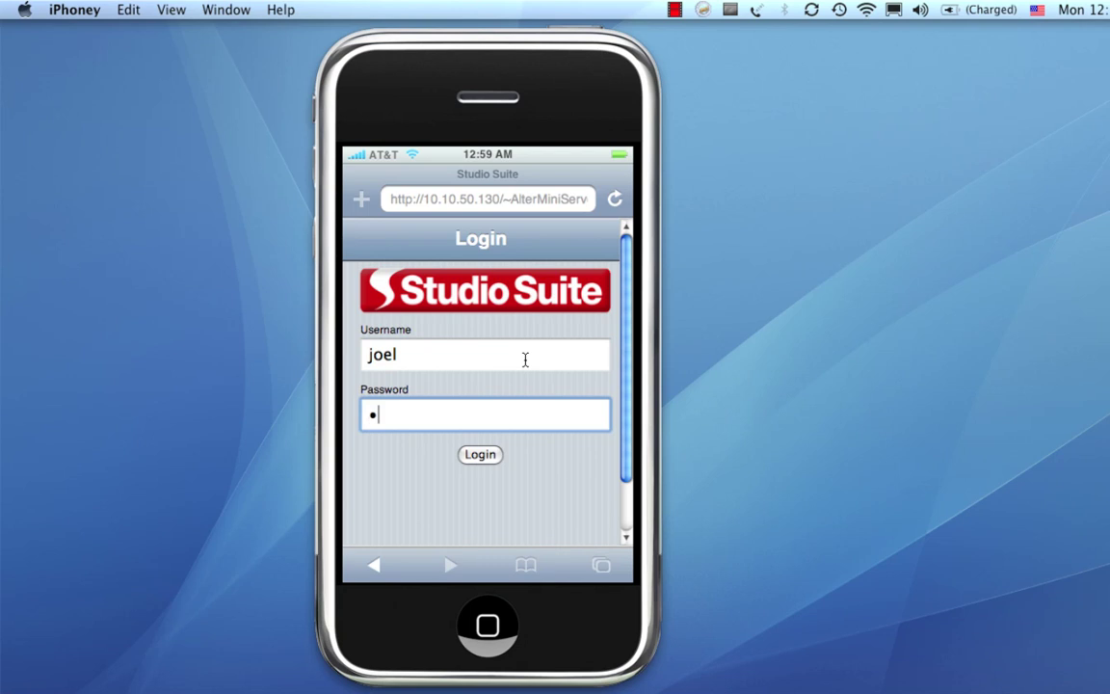
key(Return)
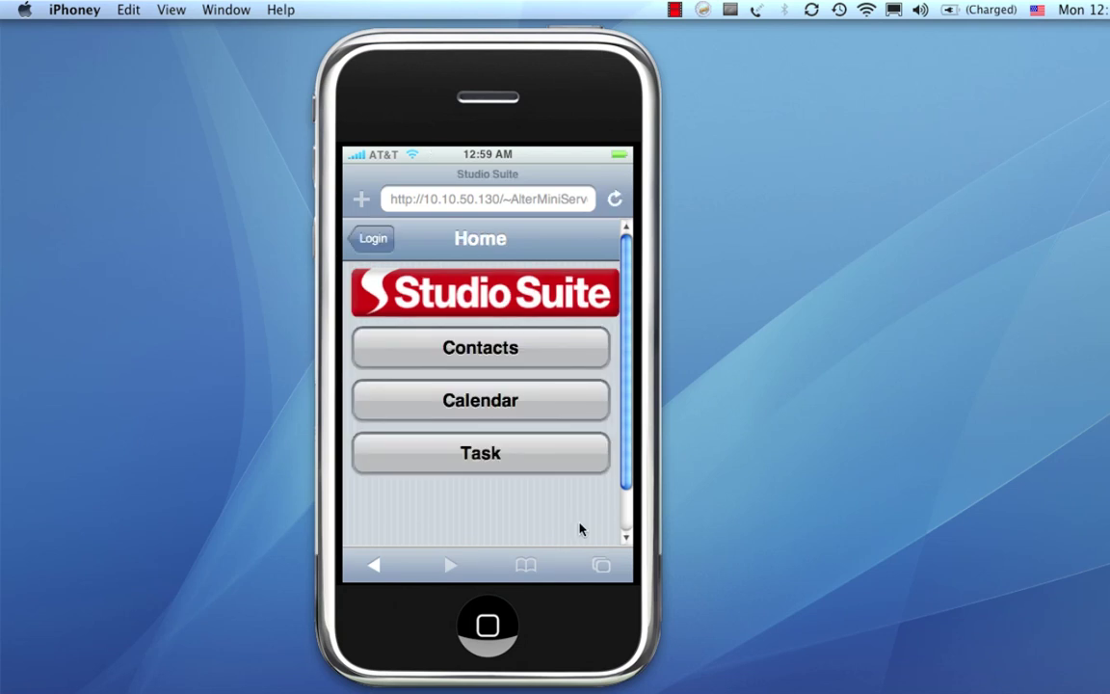
click(520, 354)
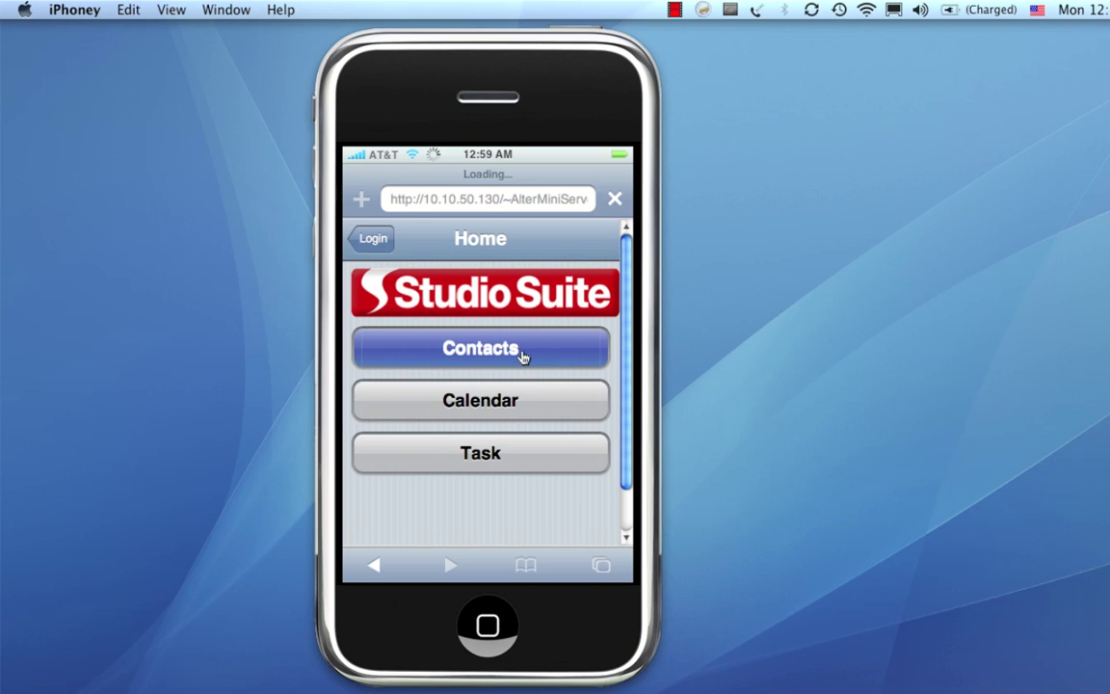
click(498, 276)
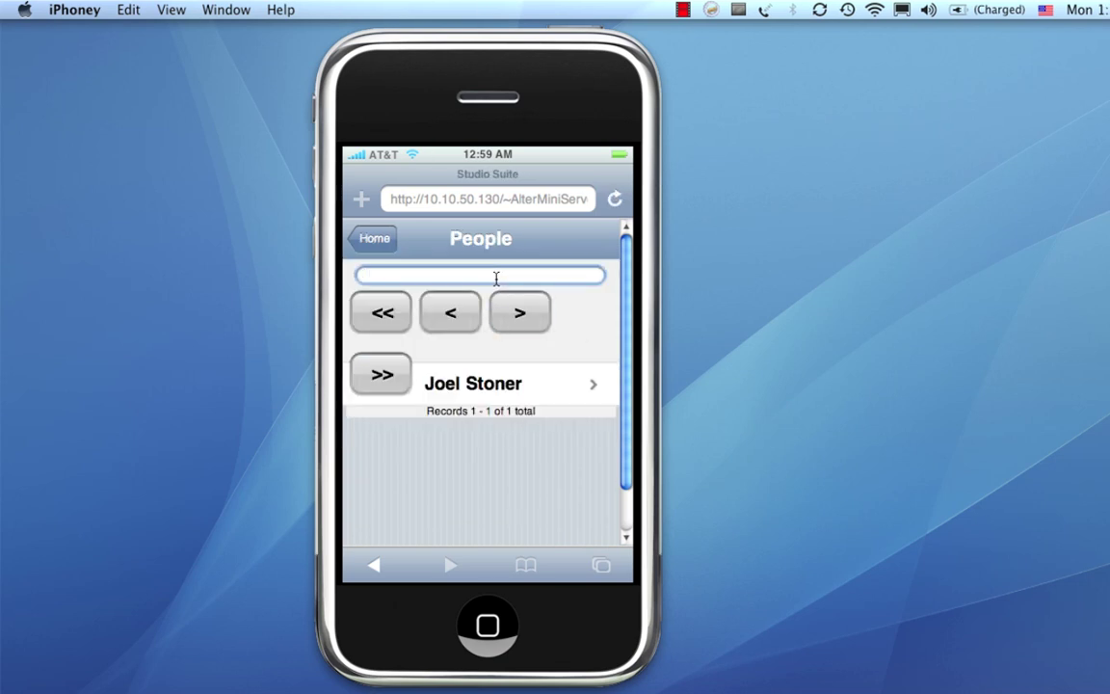
text(simon)
key(Return)
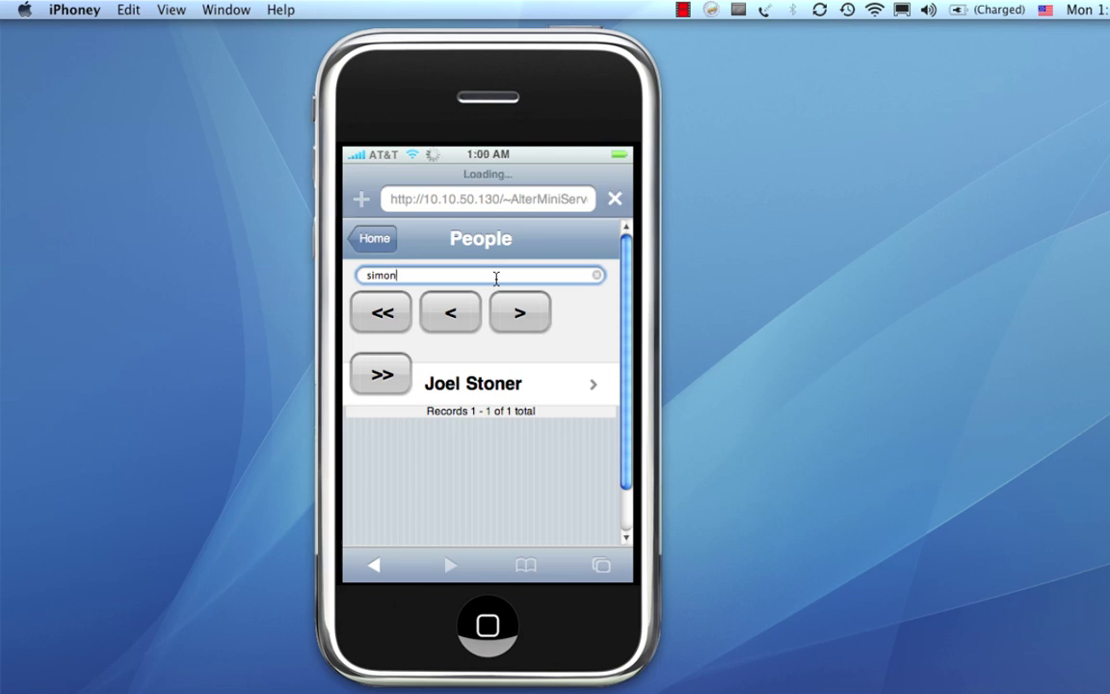
click(487, 383)
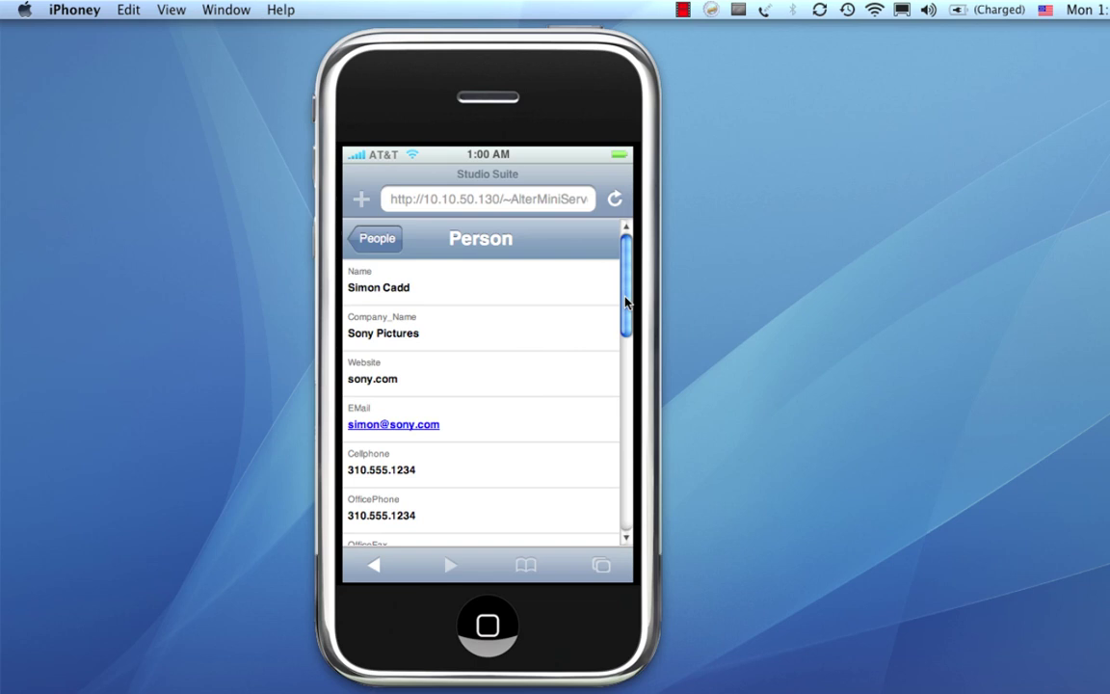
drag(622, 299, 660, 520)
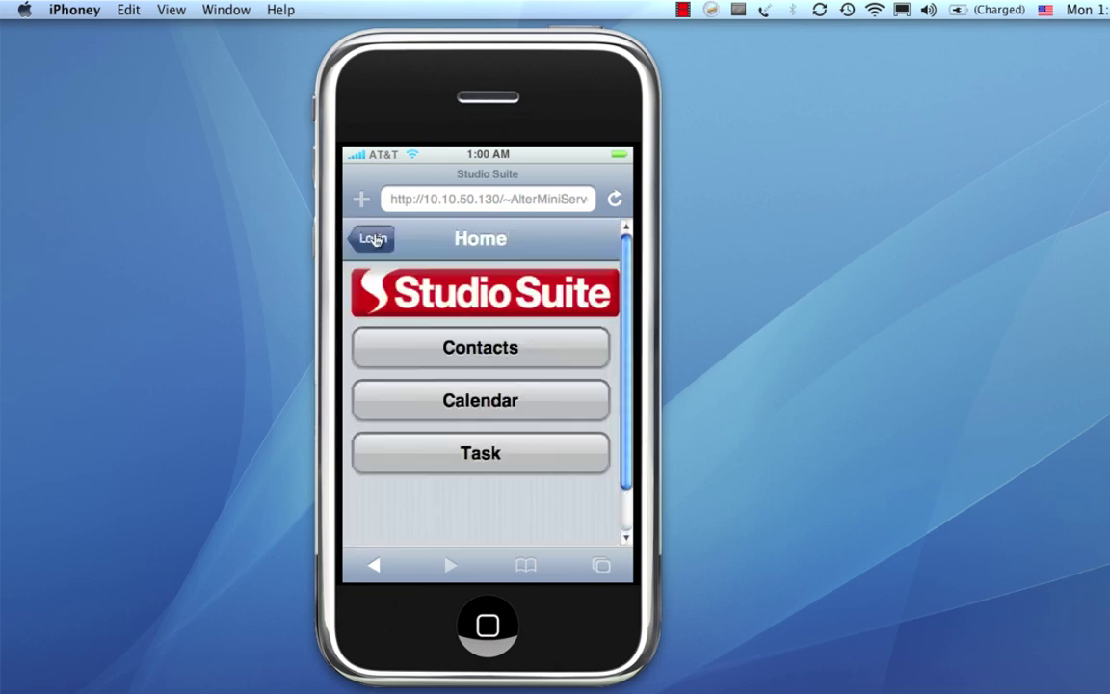
click(456, 398)
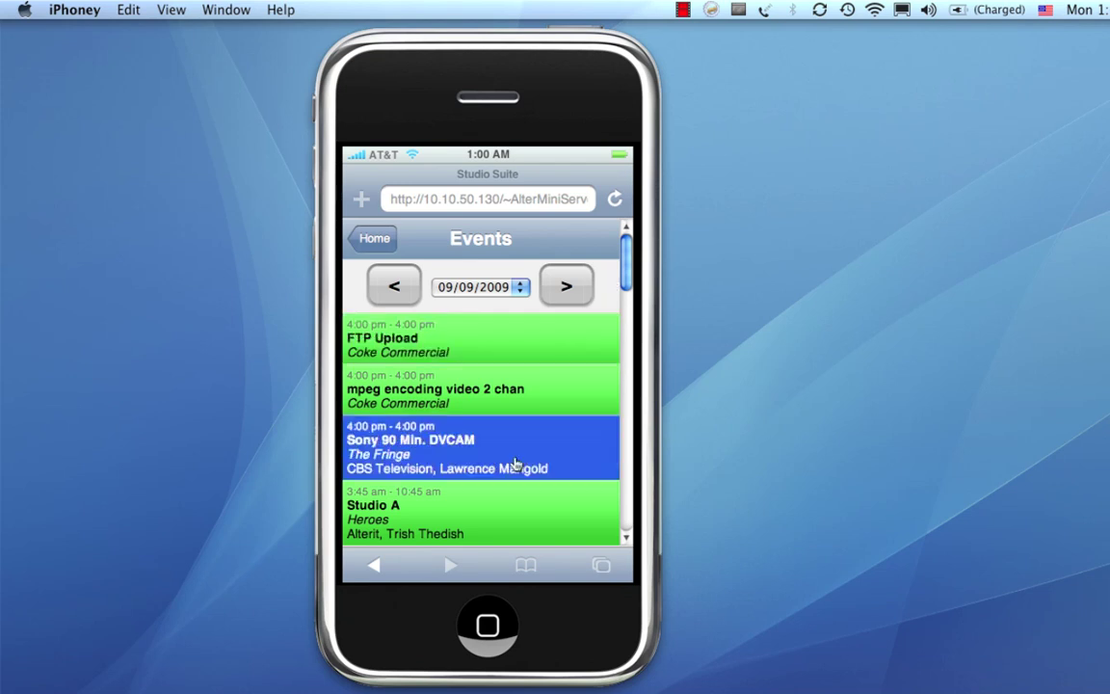
click(490, 525)
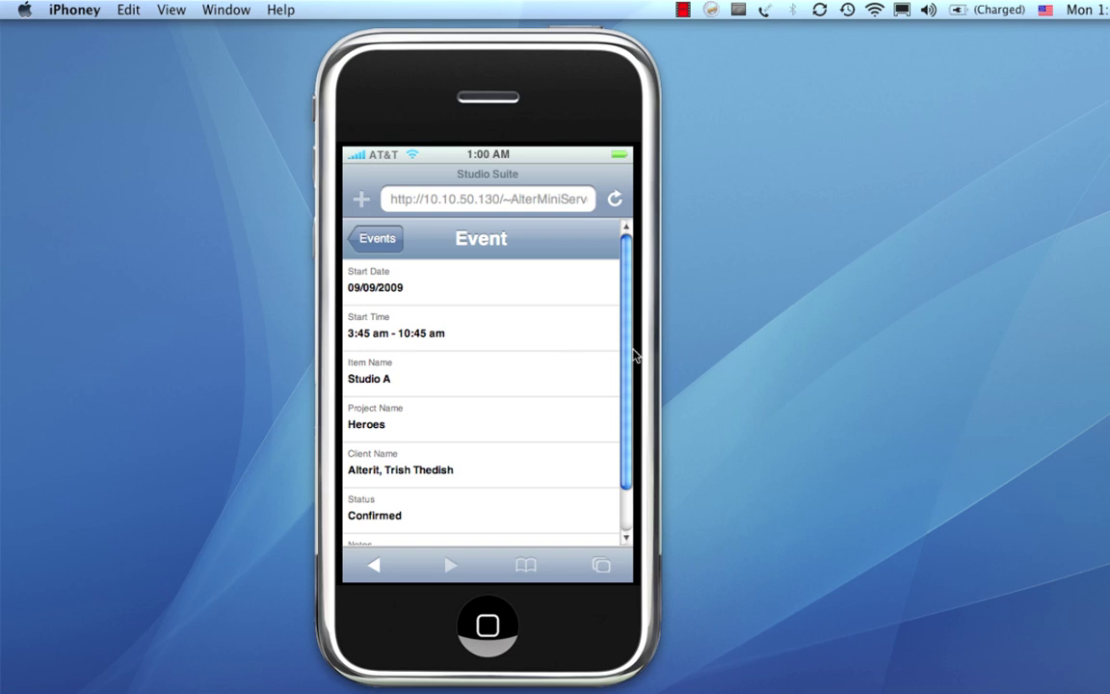
scroll(617, 405, down, 3)
scroll(603, 376, up, 3)
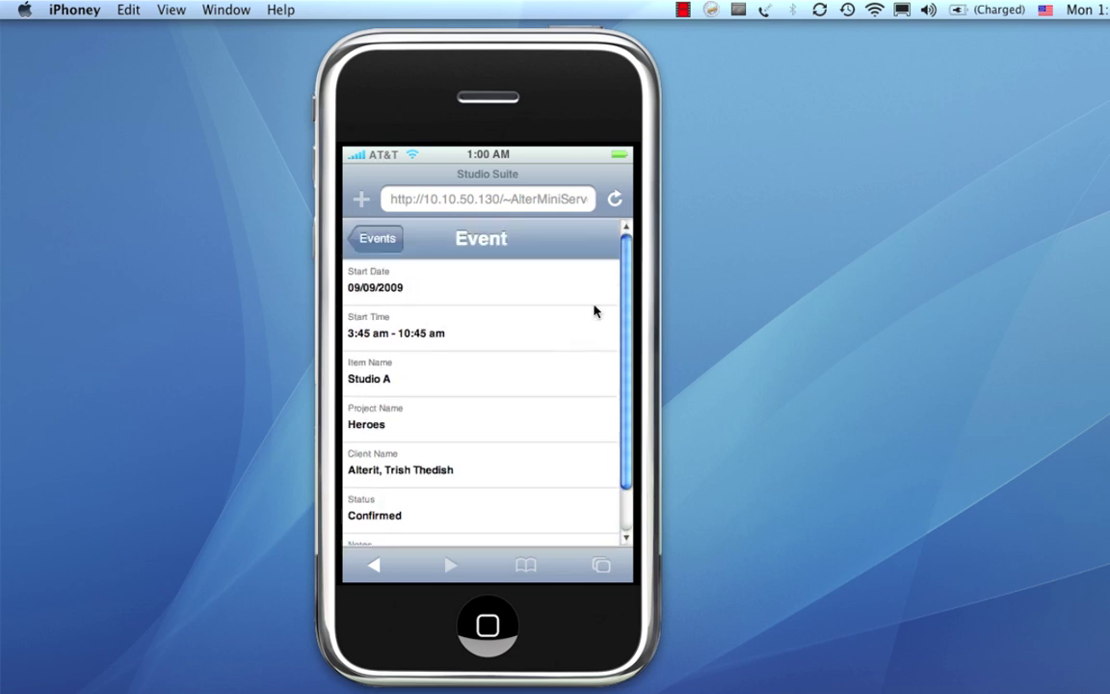
click(373, 243)
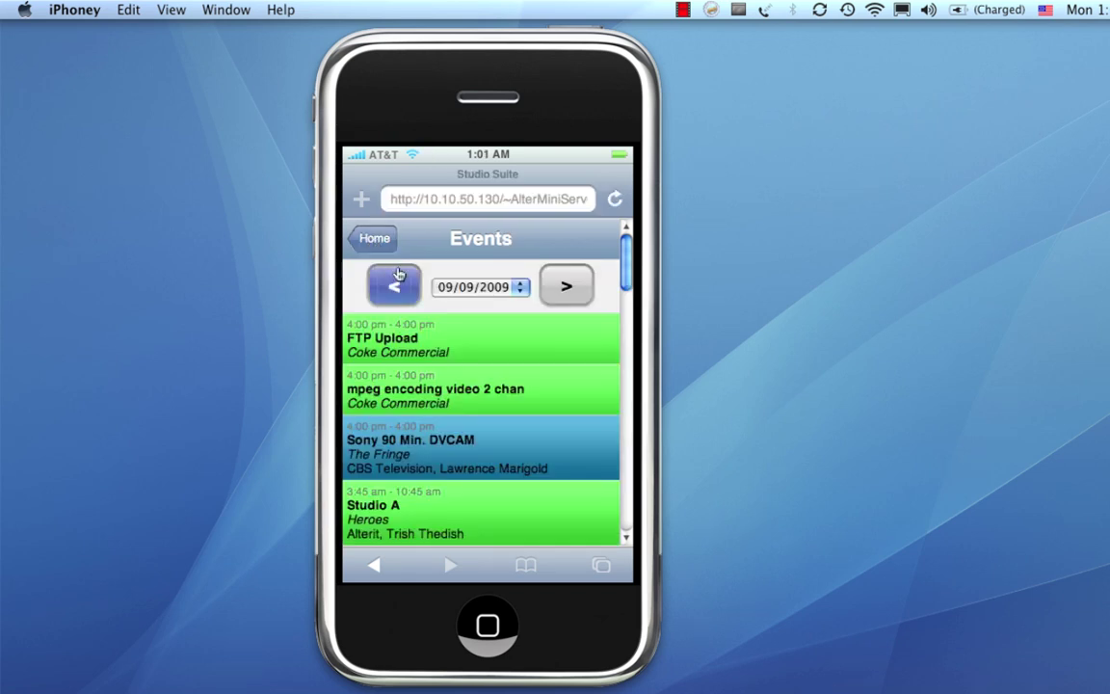
click(378, 241)
click(448, 454)
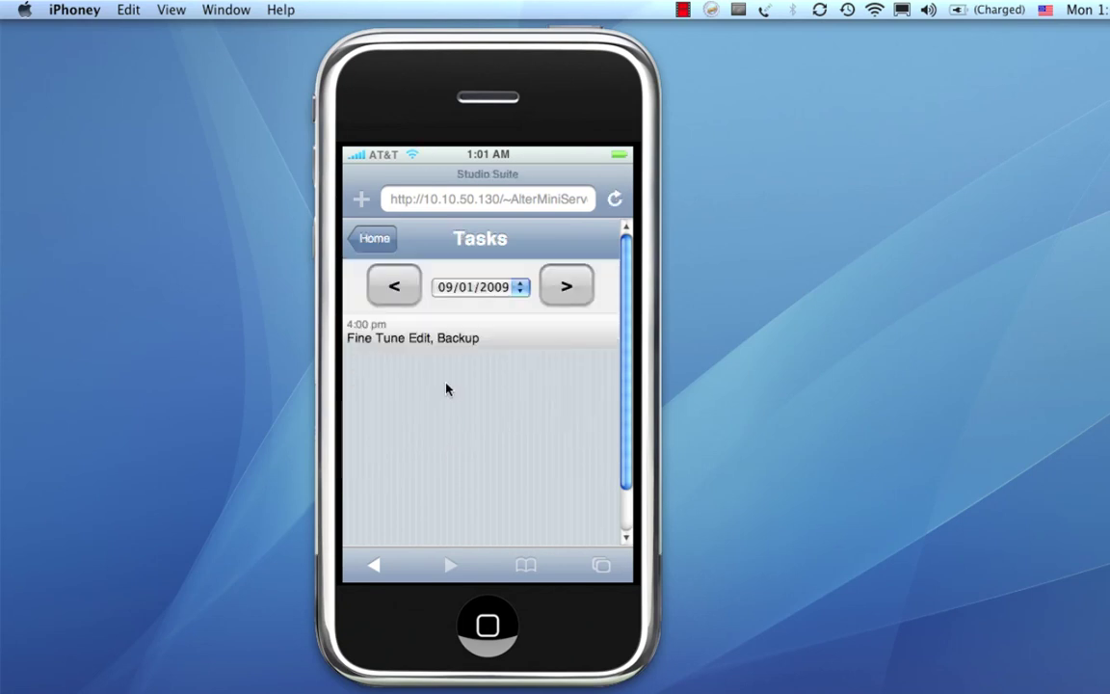
click(446, 342)
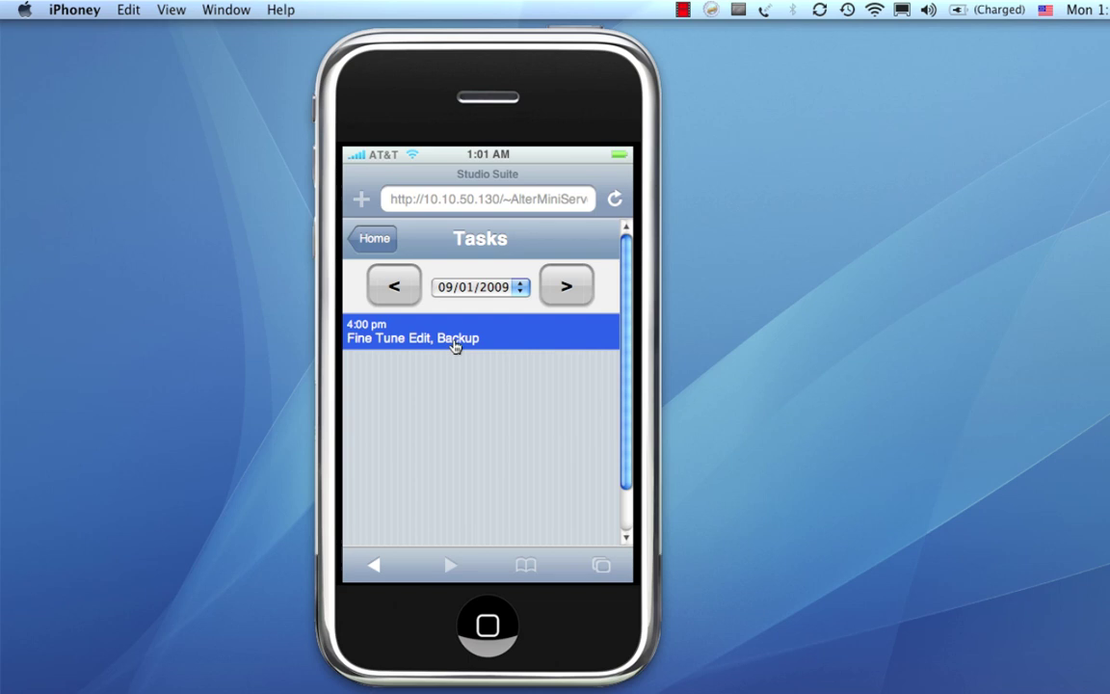
click(376, 240)
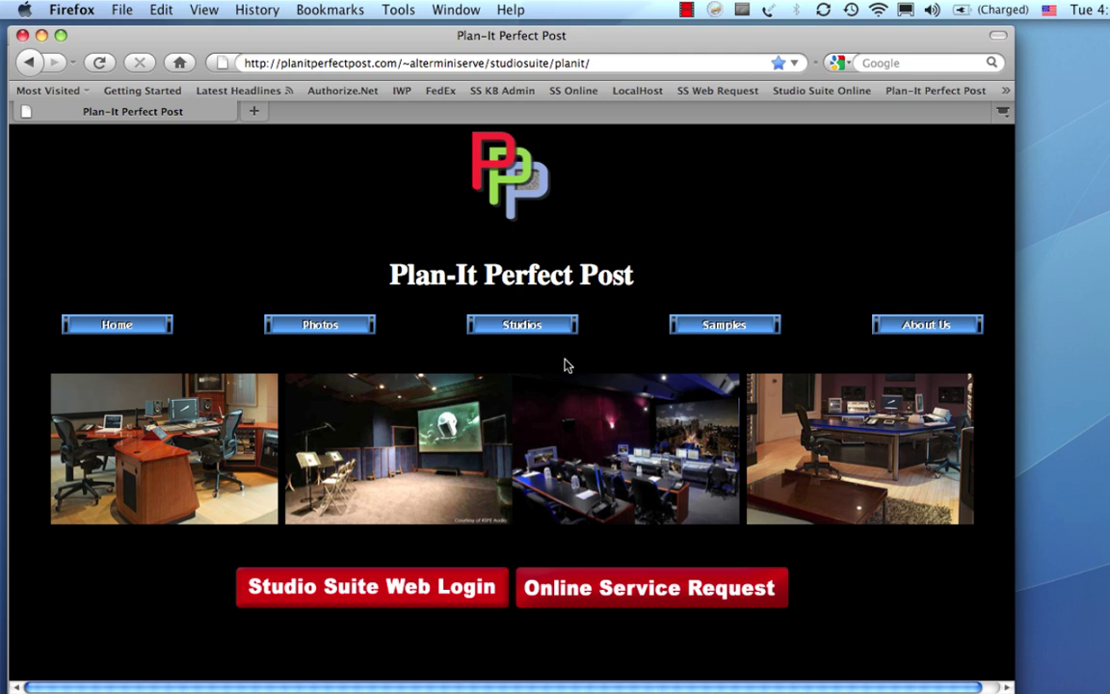
Open the Online Service Request form from the Plan-It Perfect Post page.
click(752, 595)
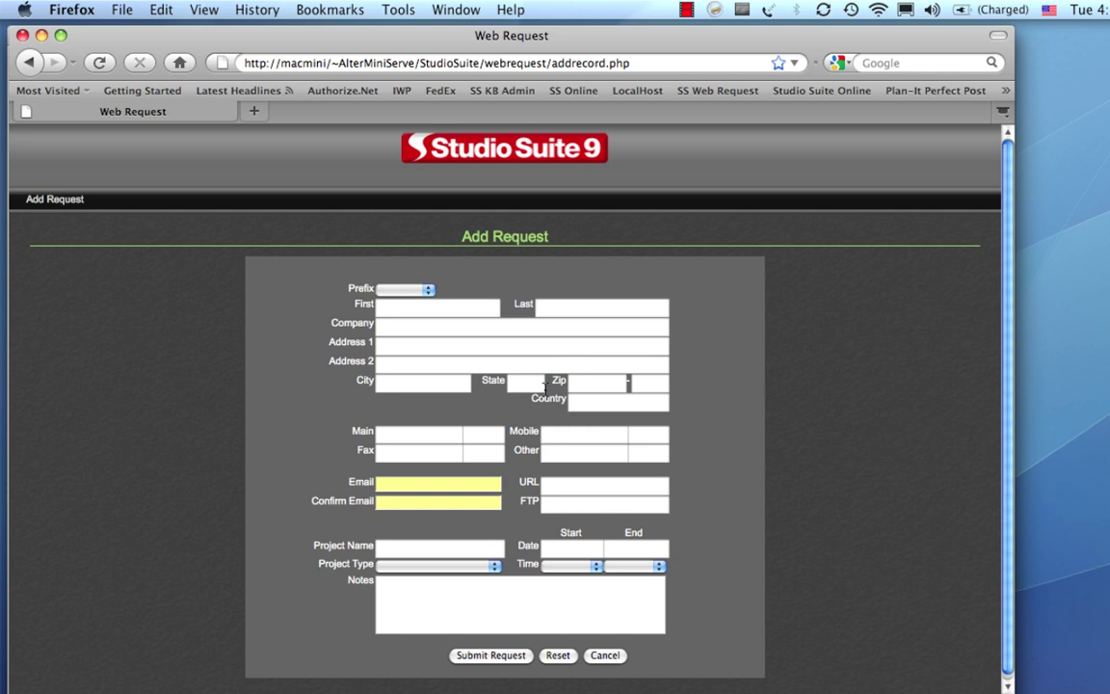
Fill in the requester's first name, e-mail and confirmation e-mail using the autofill suggestions.
click(413, 308)
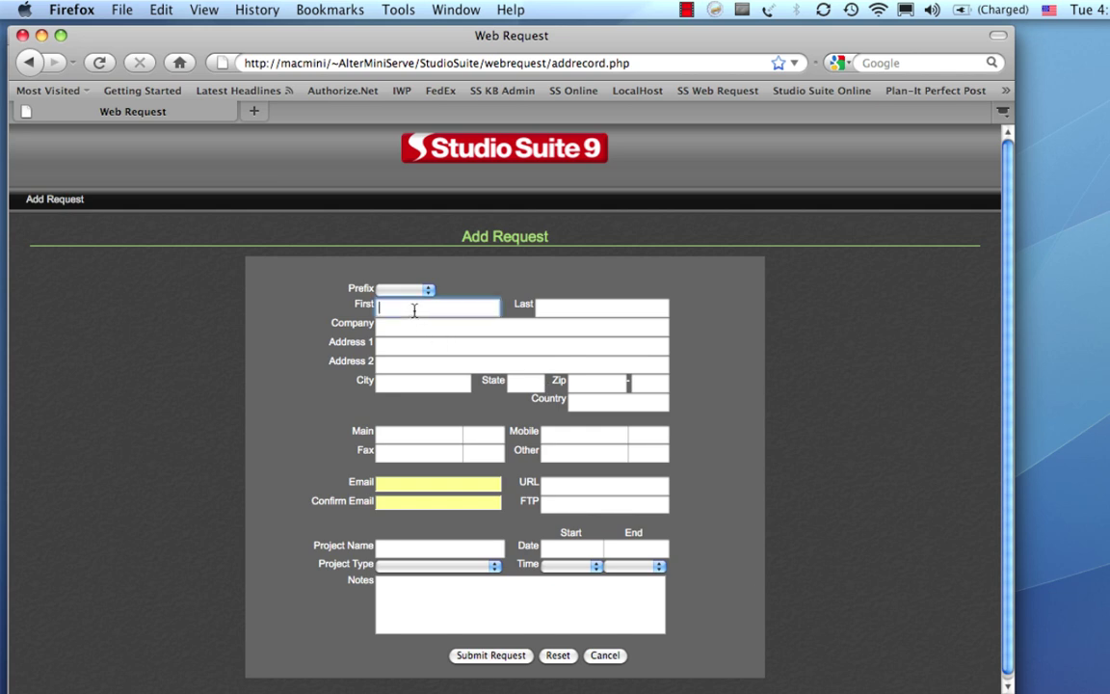
text(Mary)
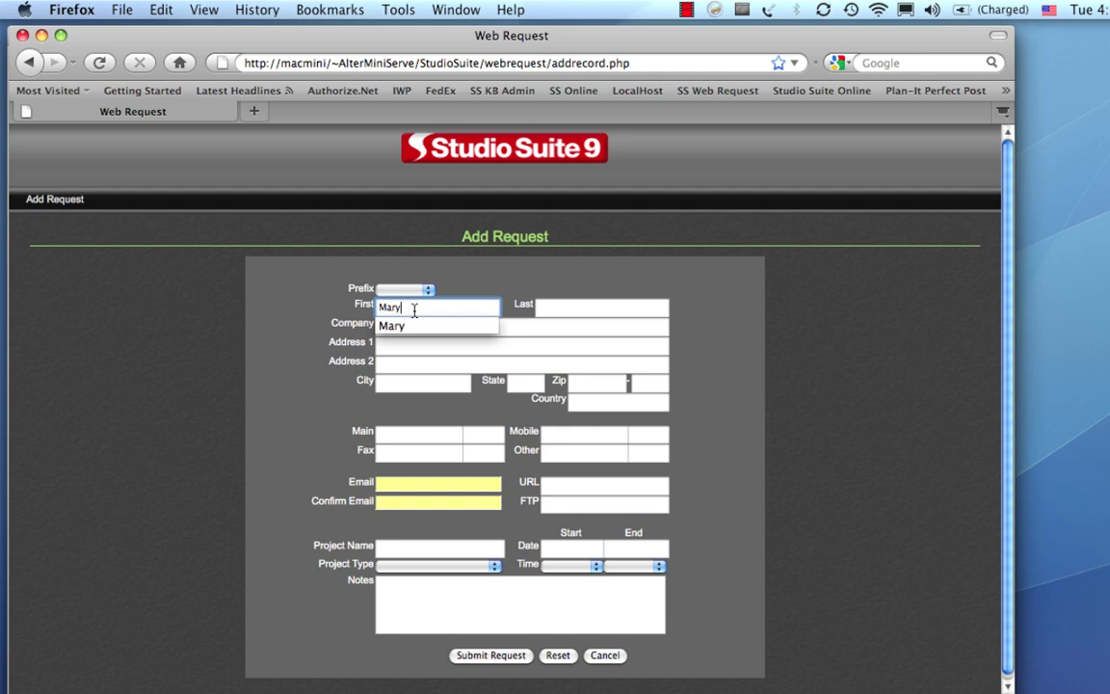
key(Tab)
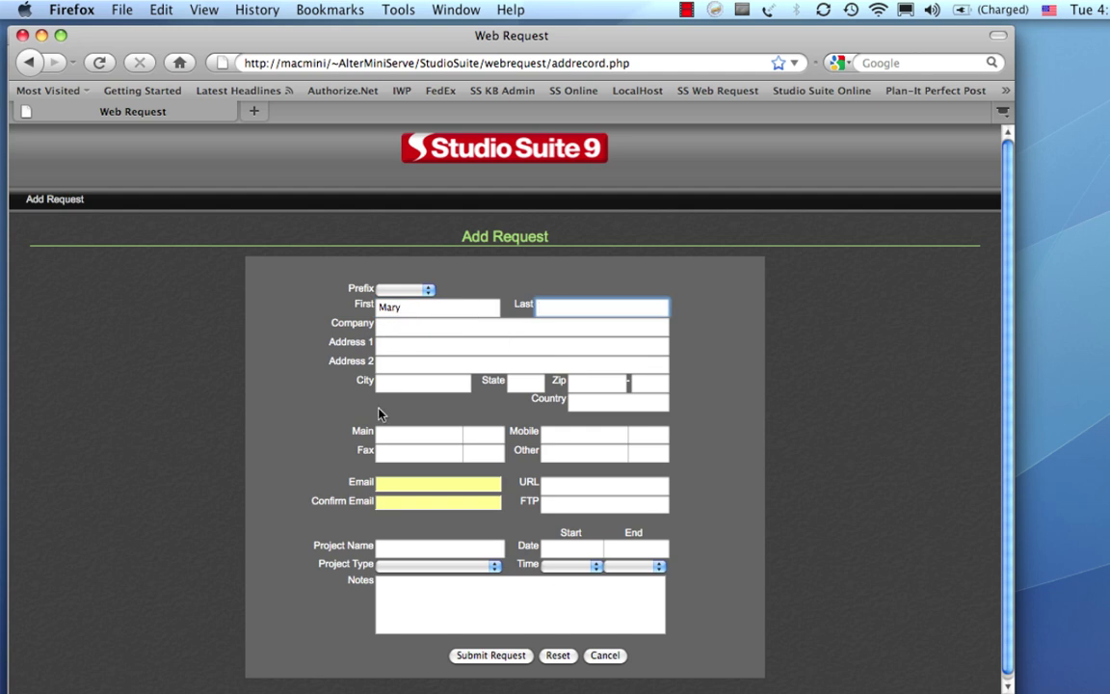
click(394, 485)
text(ma)
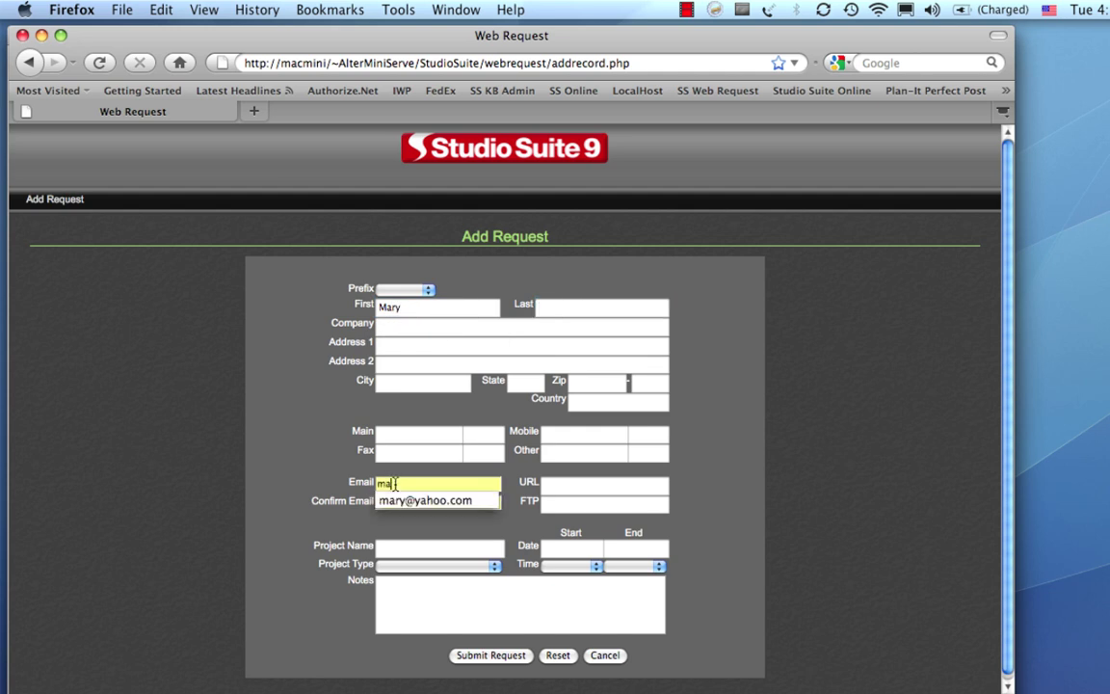
key(Down)
key(Return)
key(Tab)
key(Tab)
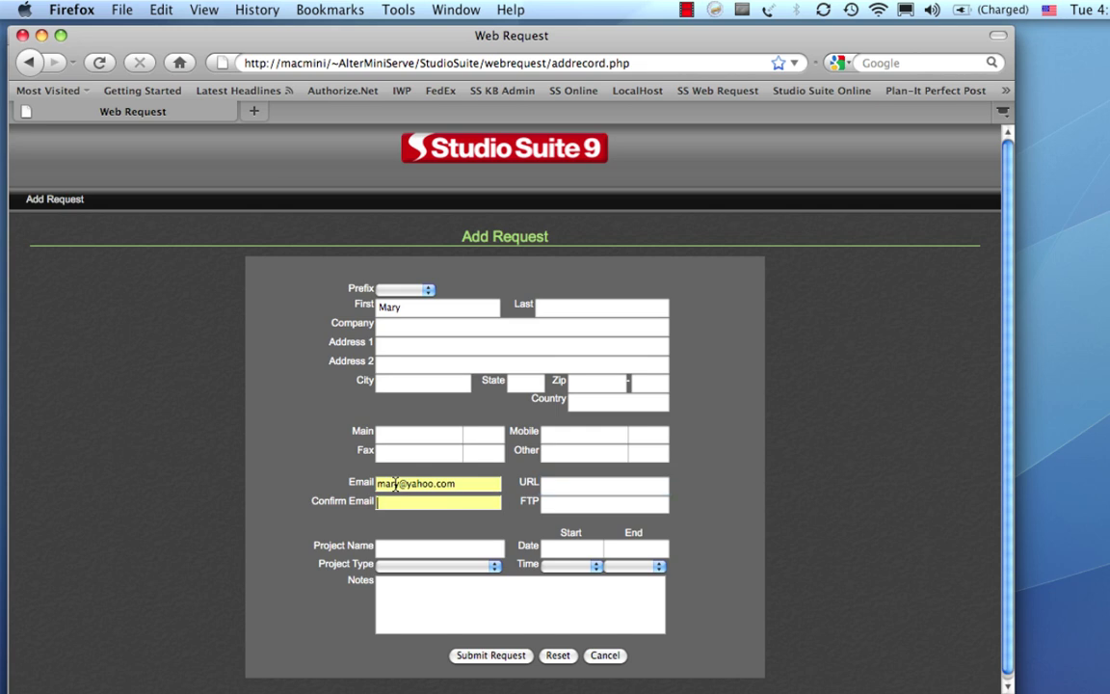
text(ma)
key(Down)
key(Return)
Enter Beer Commercial as the project name, add the note 'Would like Edit 1', and submit.
click(421, 549)
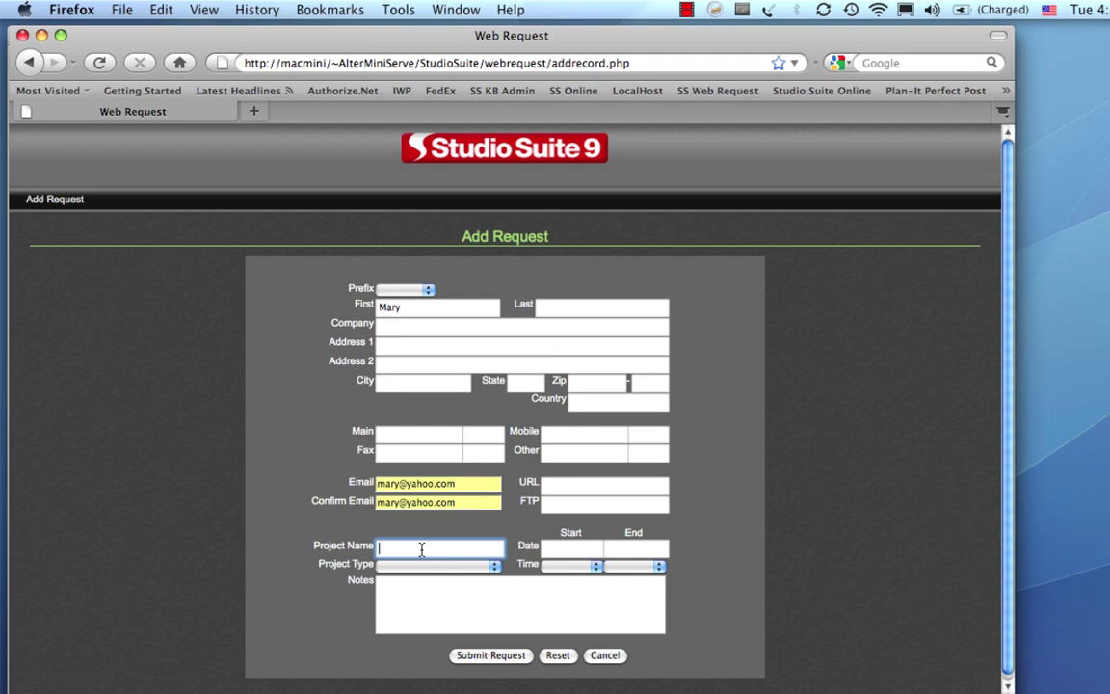
text(Beer)
key(Down)
key(Return)
click(419, 594)
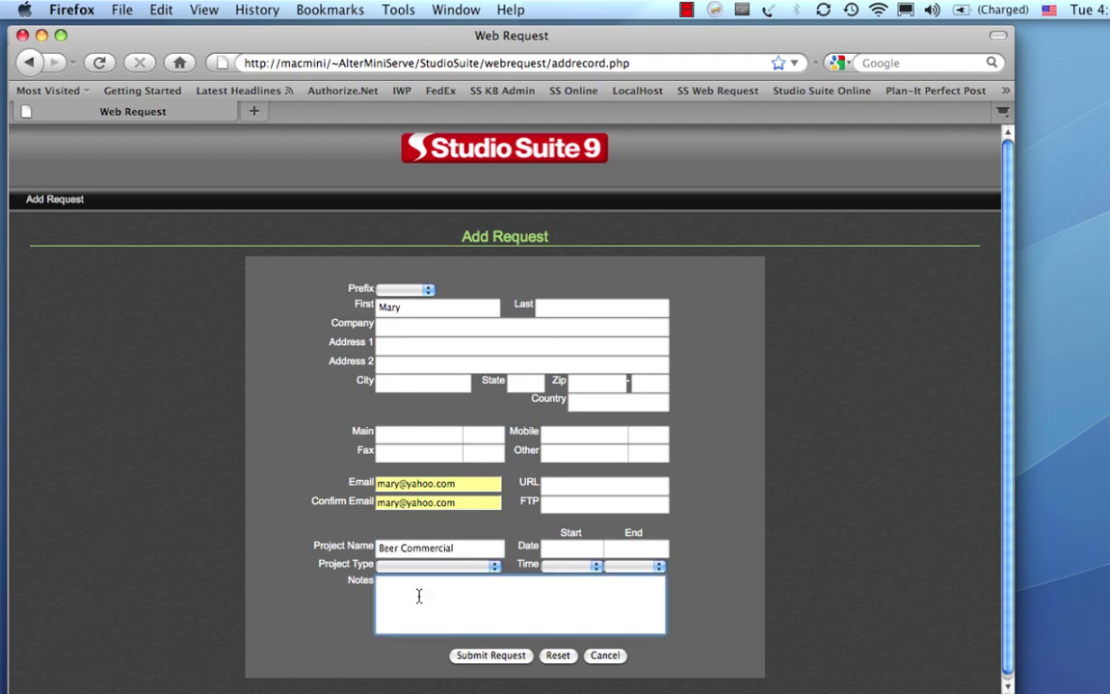
text(Would like Edit)
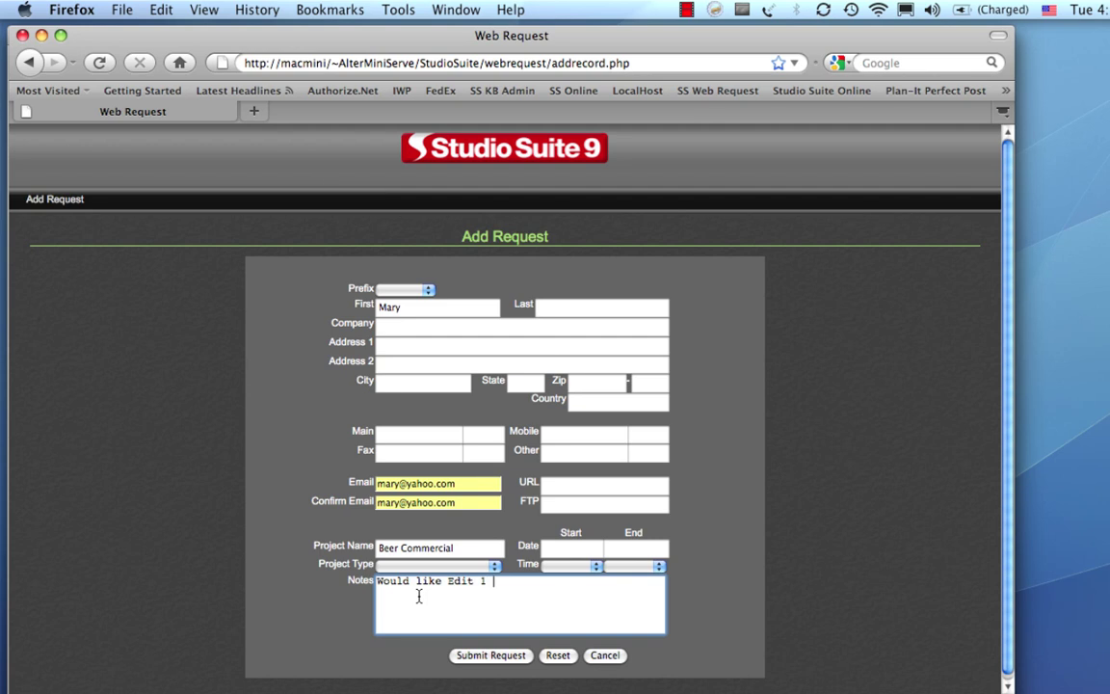
text(1)
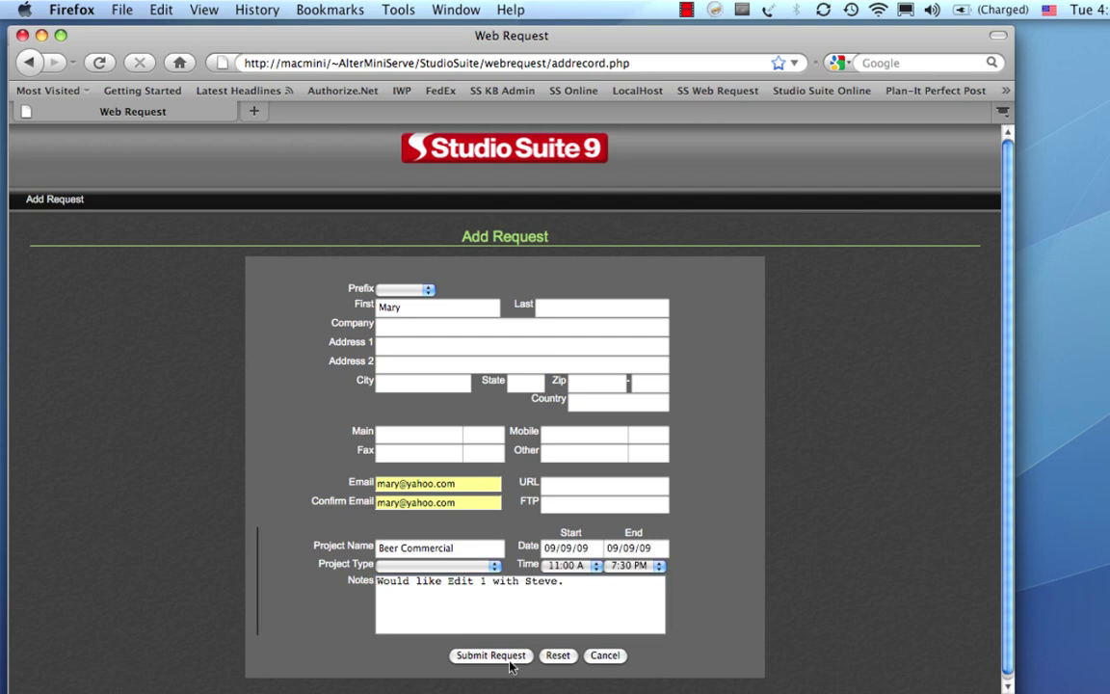
click(507, 658)
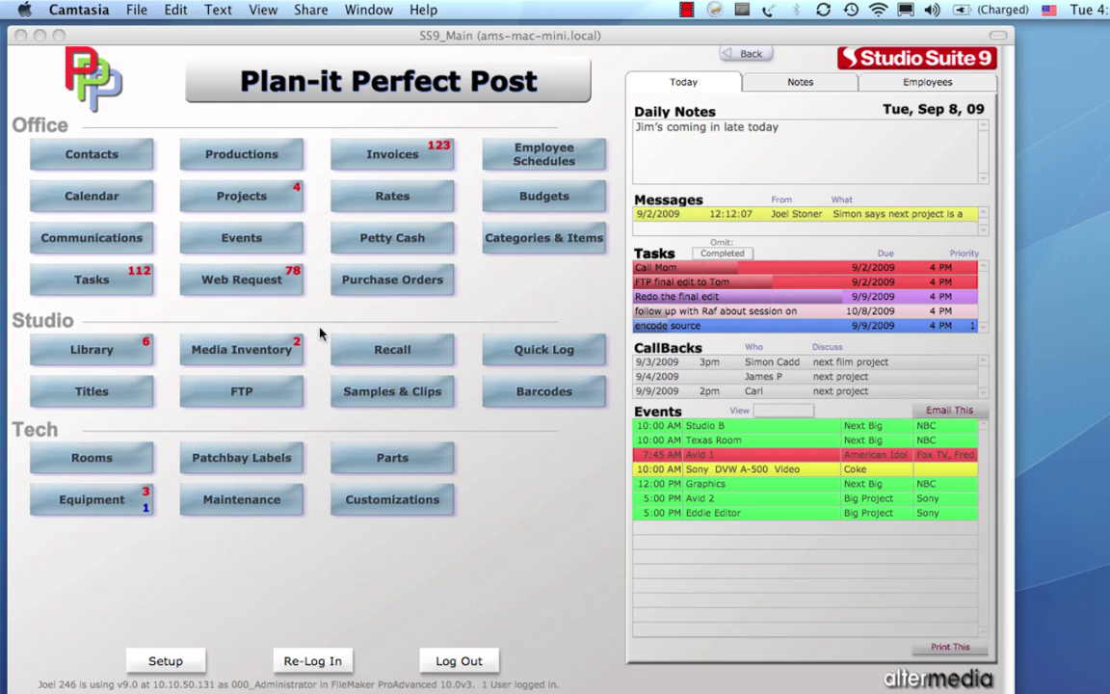
Open Web Requests, show all records, and go to the last one, the new Beer Commercial request.
click(262, 284)
click(262, 284)
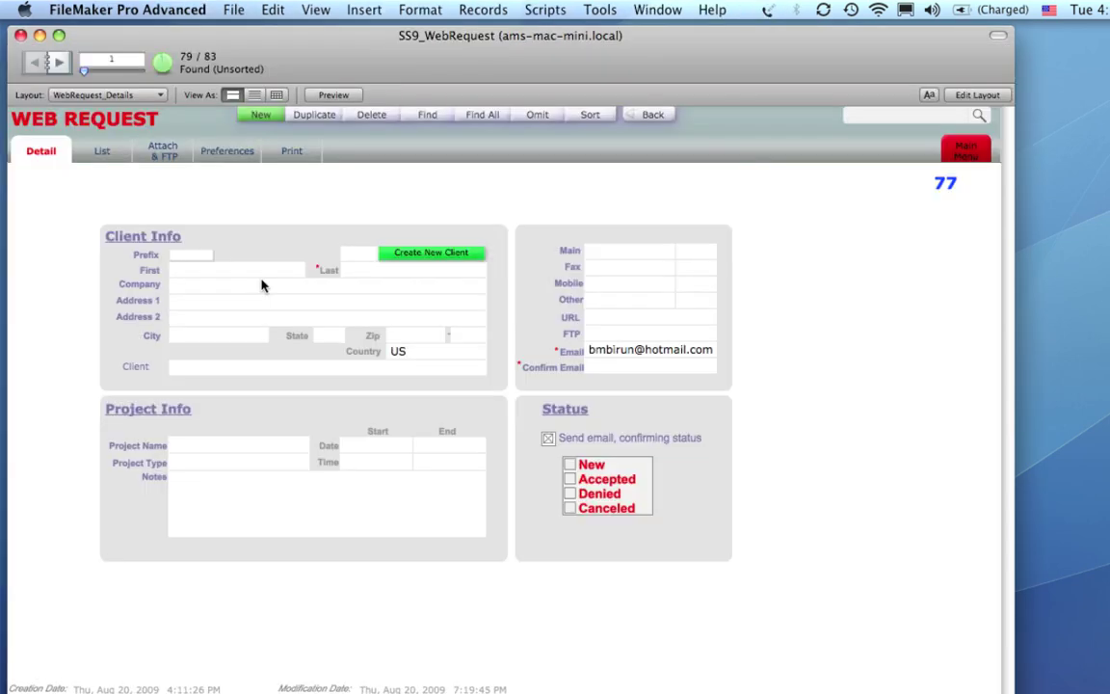
click(484, 114)
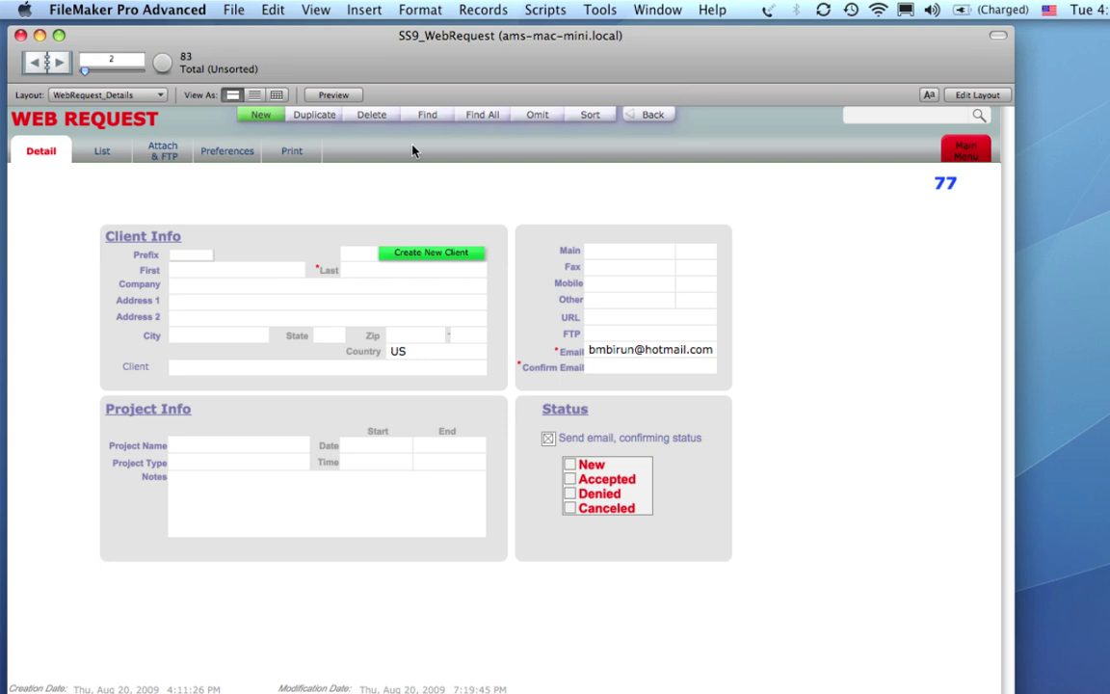
drag(87, 71, 145, 72)
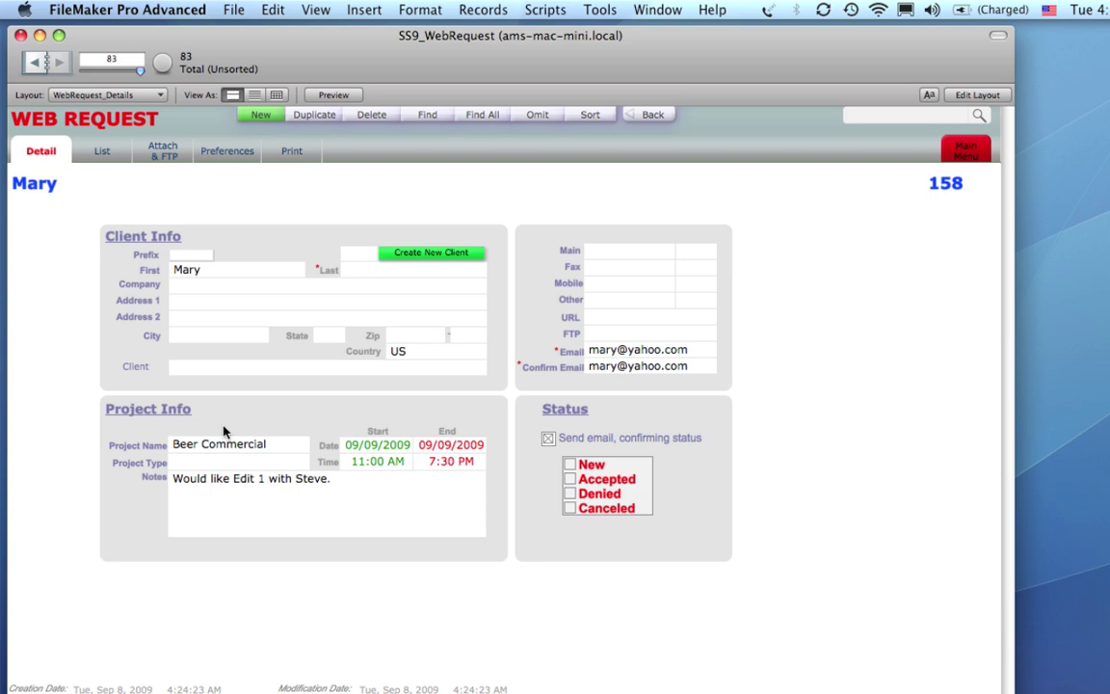
Link the request to client 134, ABC Corporation, commit it and mark it accepted.
click(178, 366)
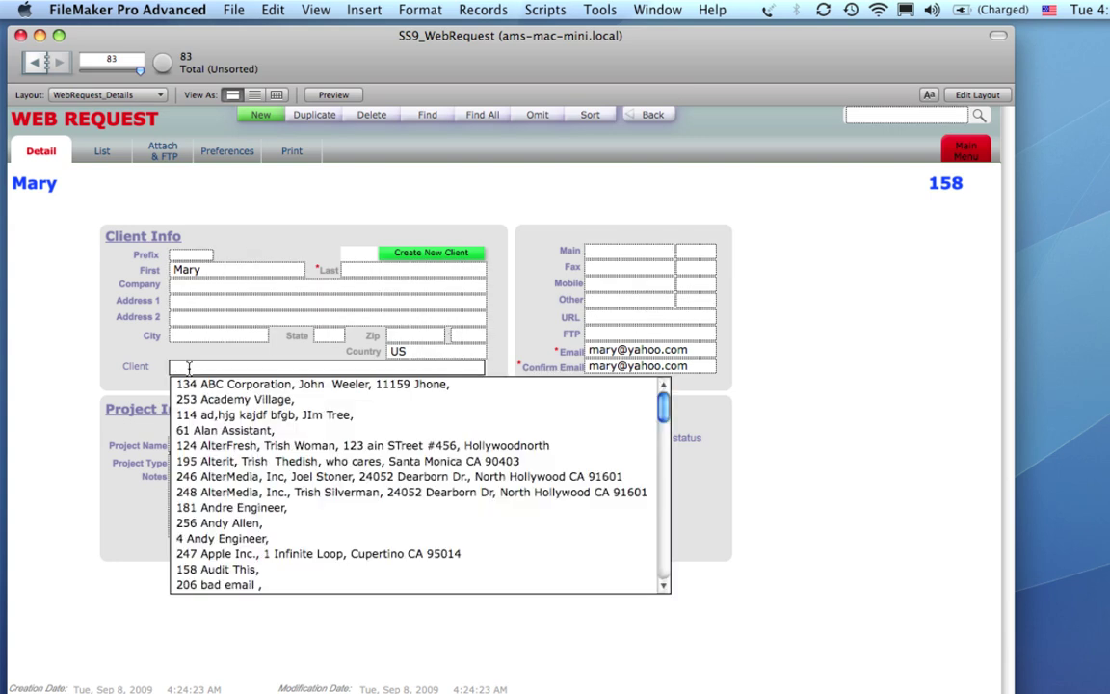
click(241, 385)
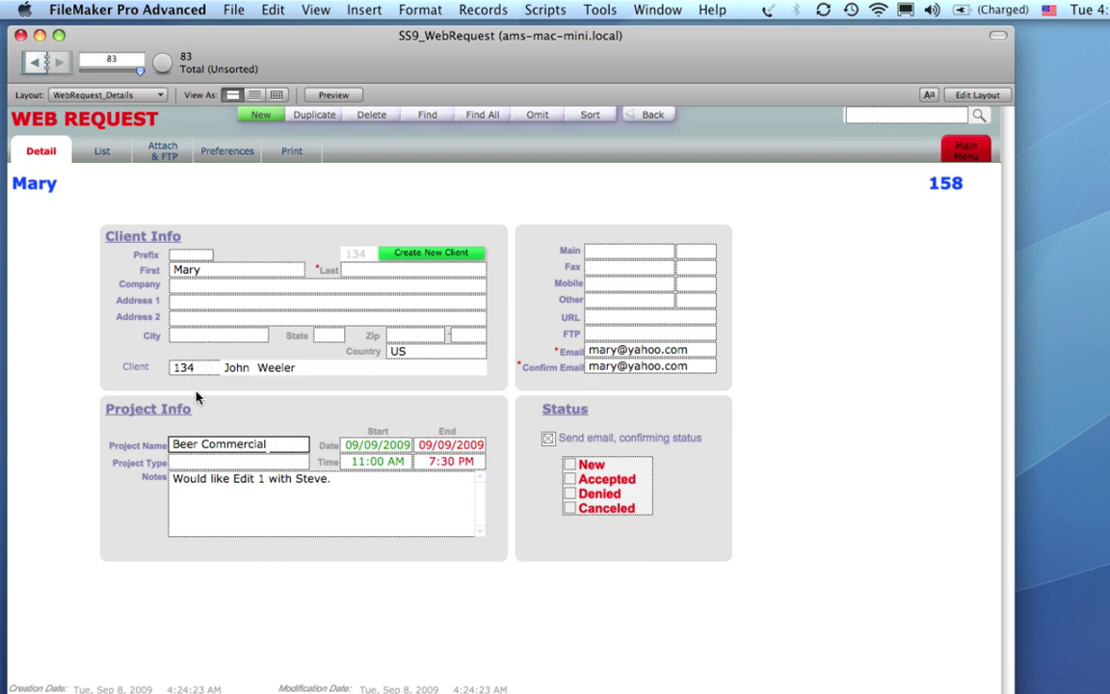
click(196, 396)
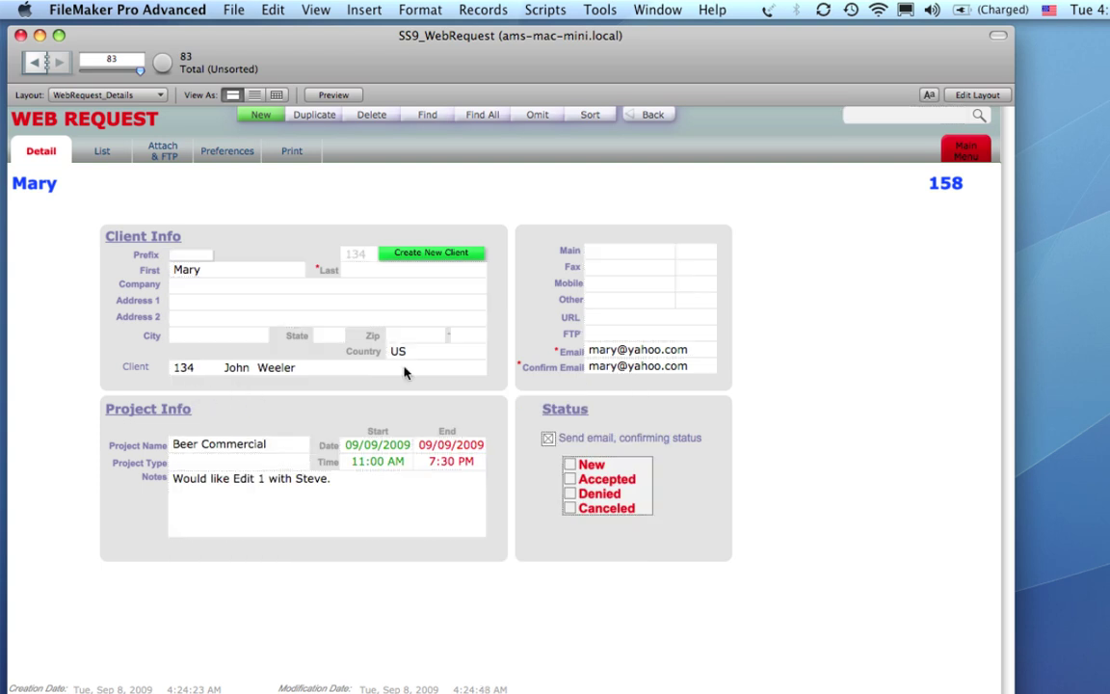
click(599, 482)
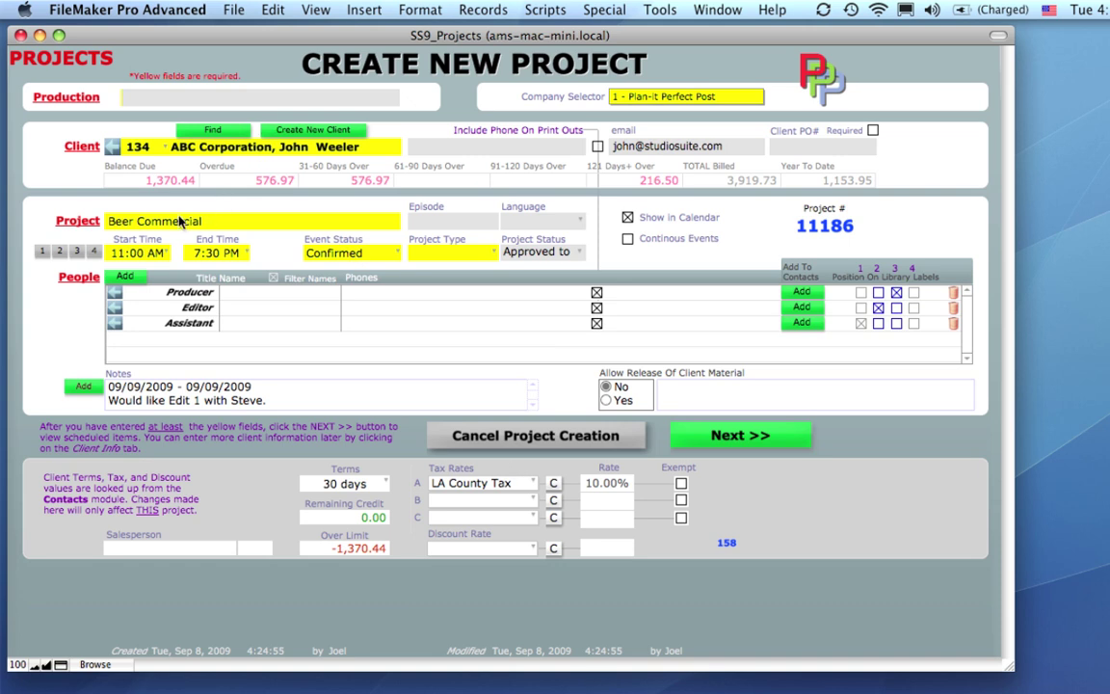
Create project 11186, Beer Commercial, with the project type set to TV.
click(283, 402)
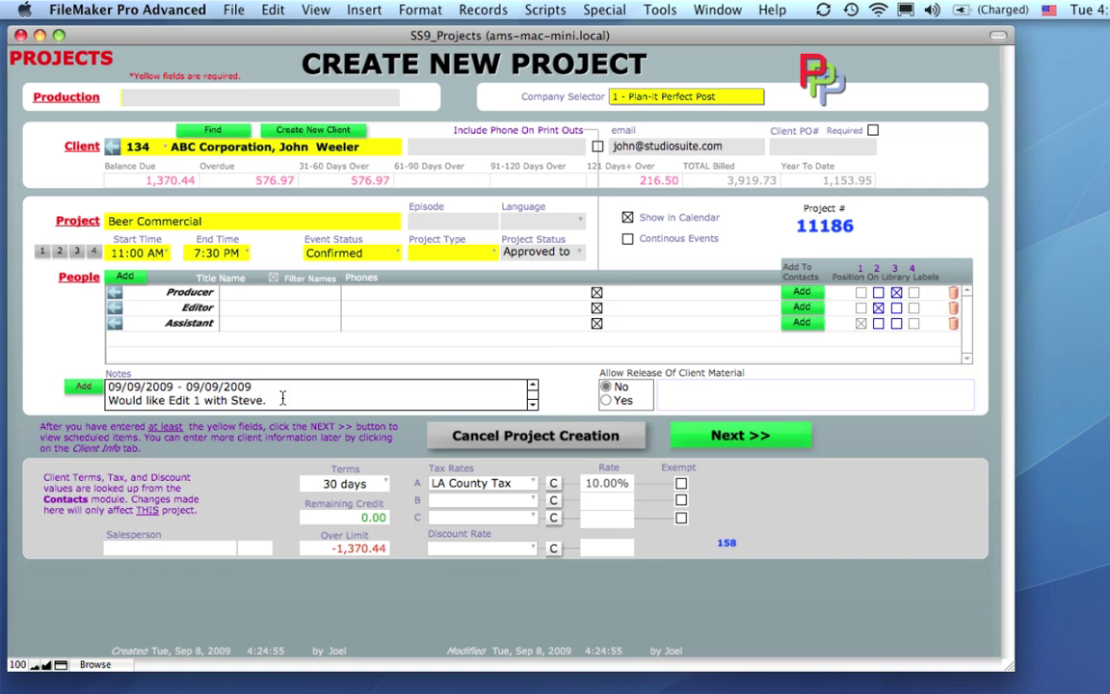
drag(283, 402, 108, 400)
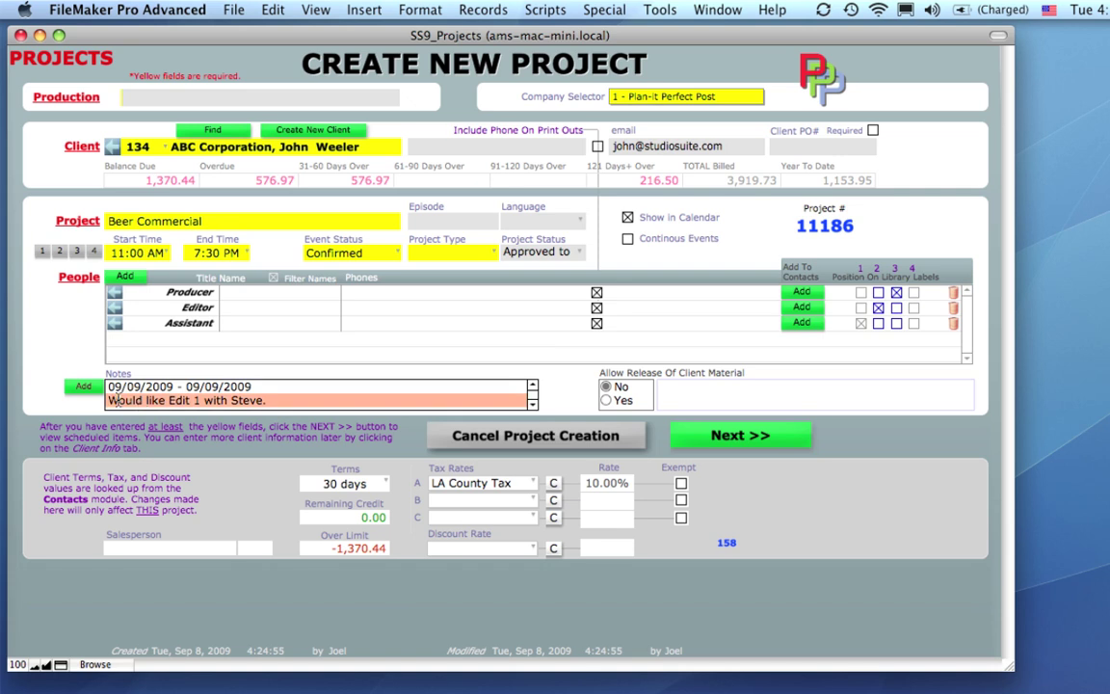
click(715, 439)
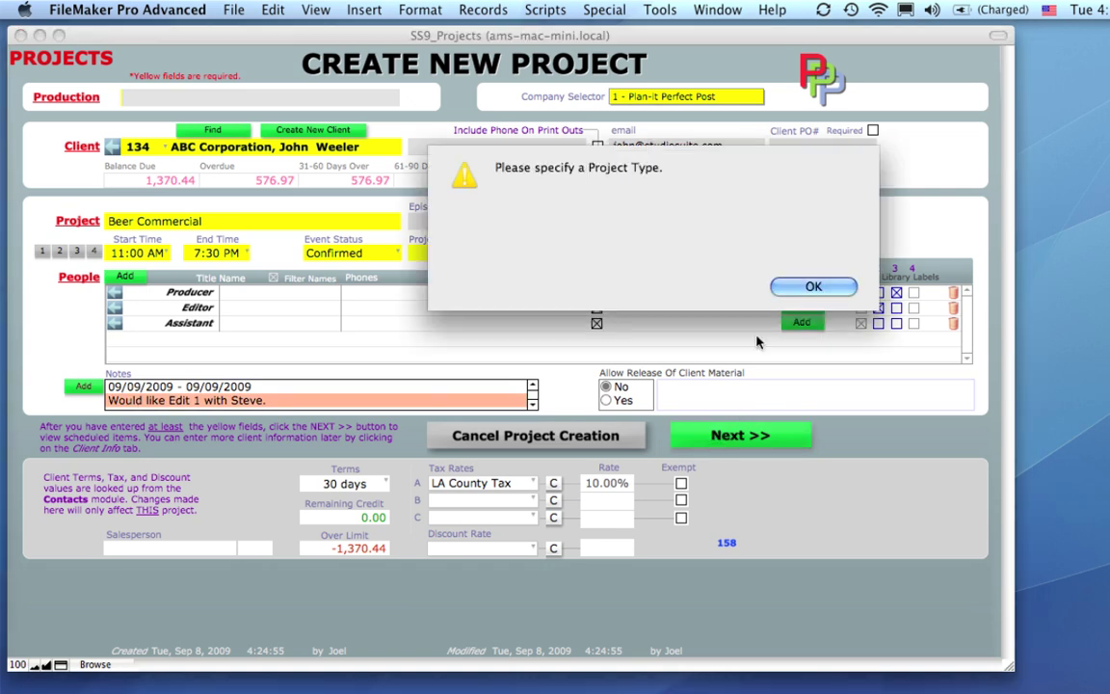
click(811, 287)
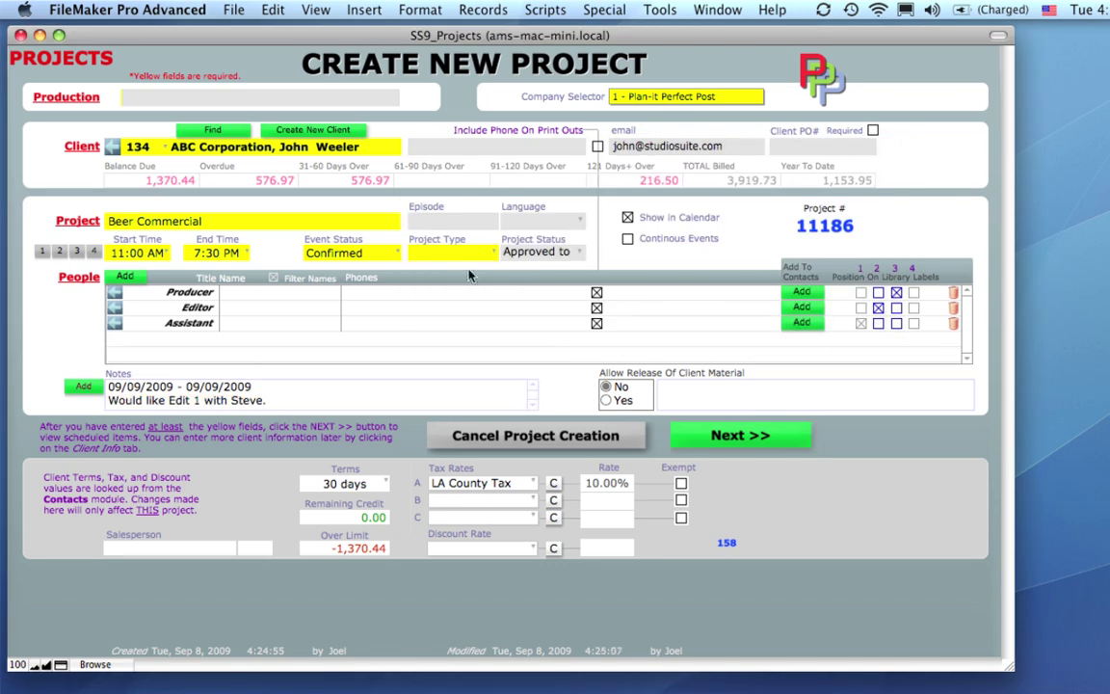
click(462, 264)
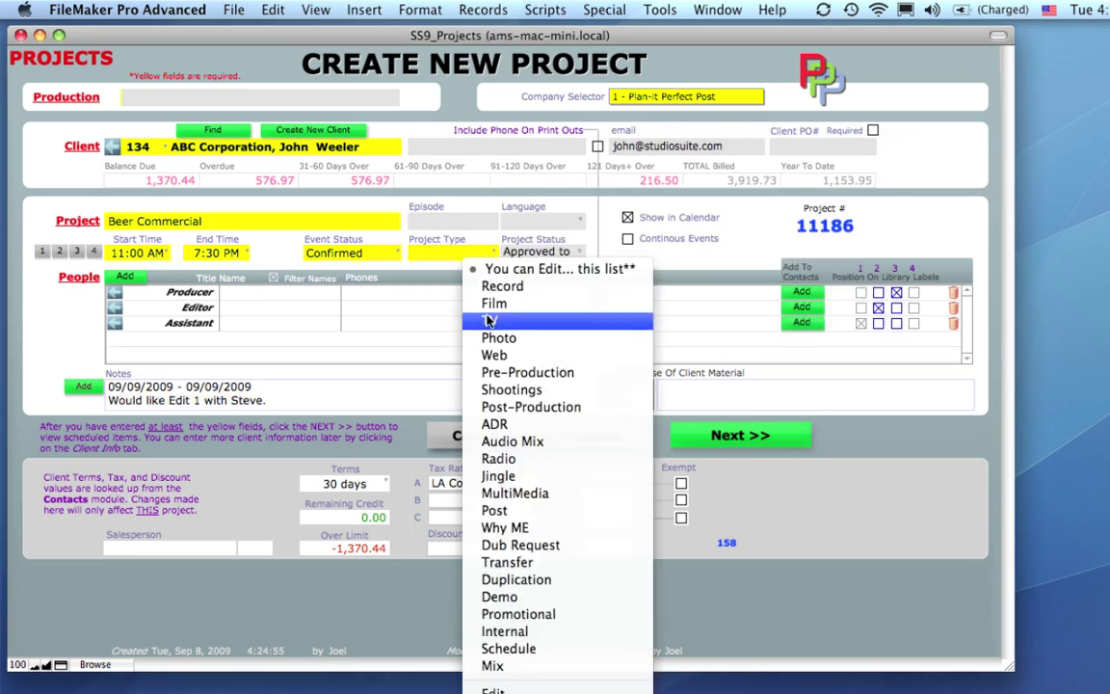
click(566, 324)
click(701, 434)
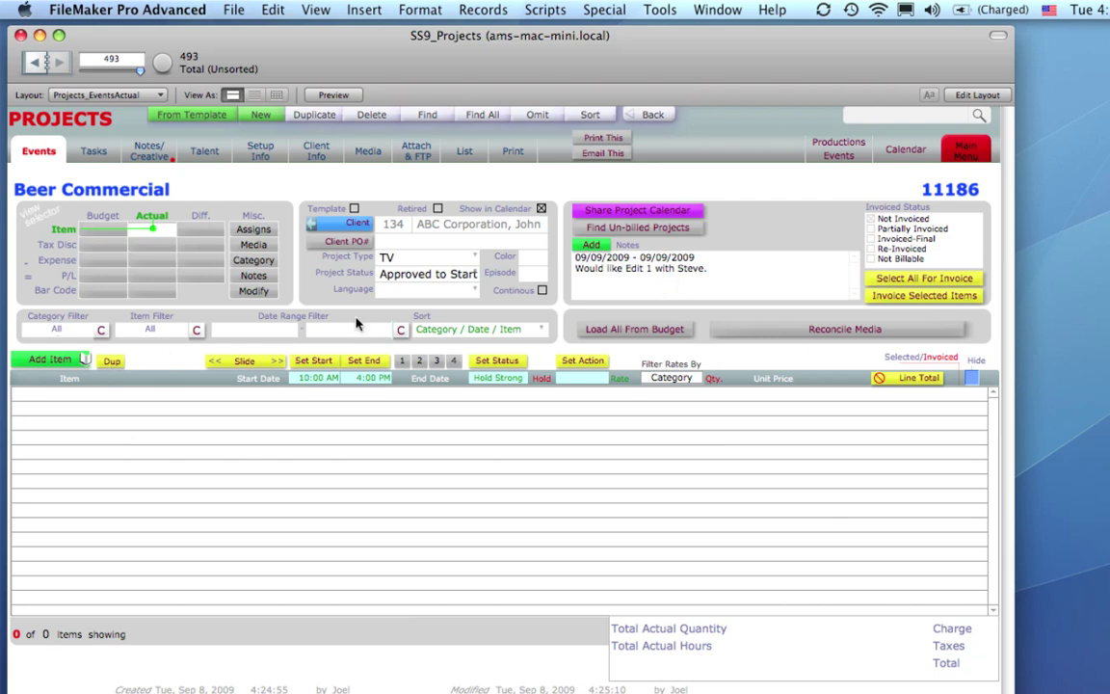
Add the Edit 1 room from the Rooms category to the Beer Commercial project.
click(82, 361)
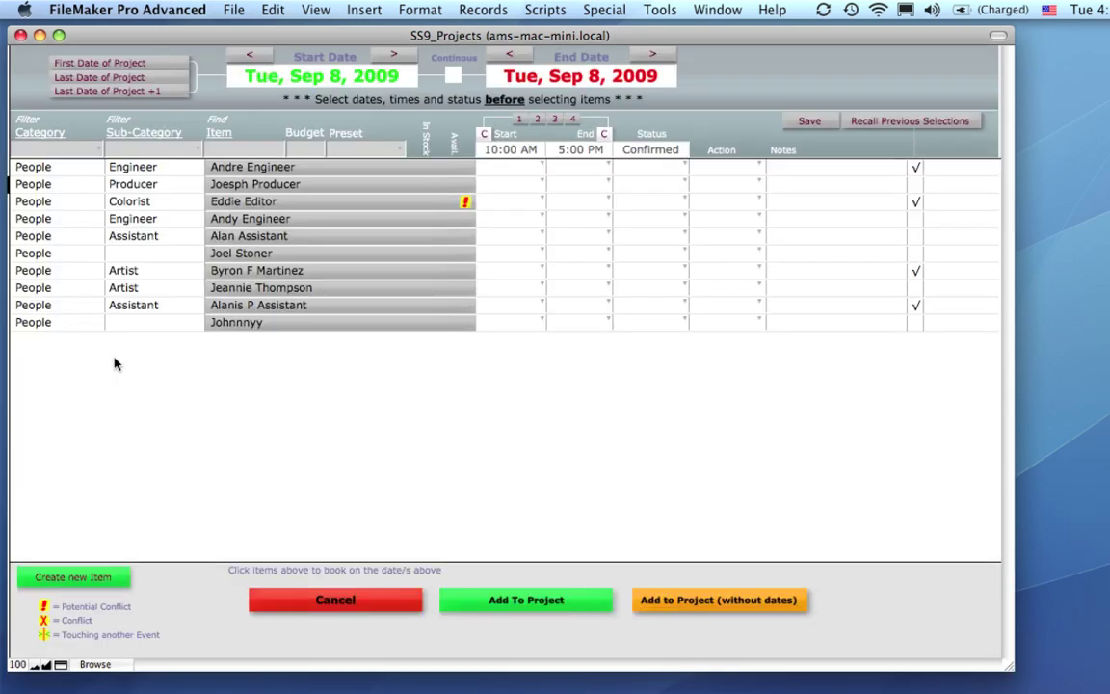
click(60, 147)
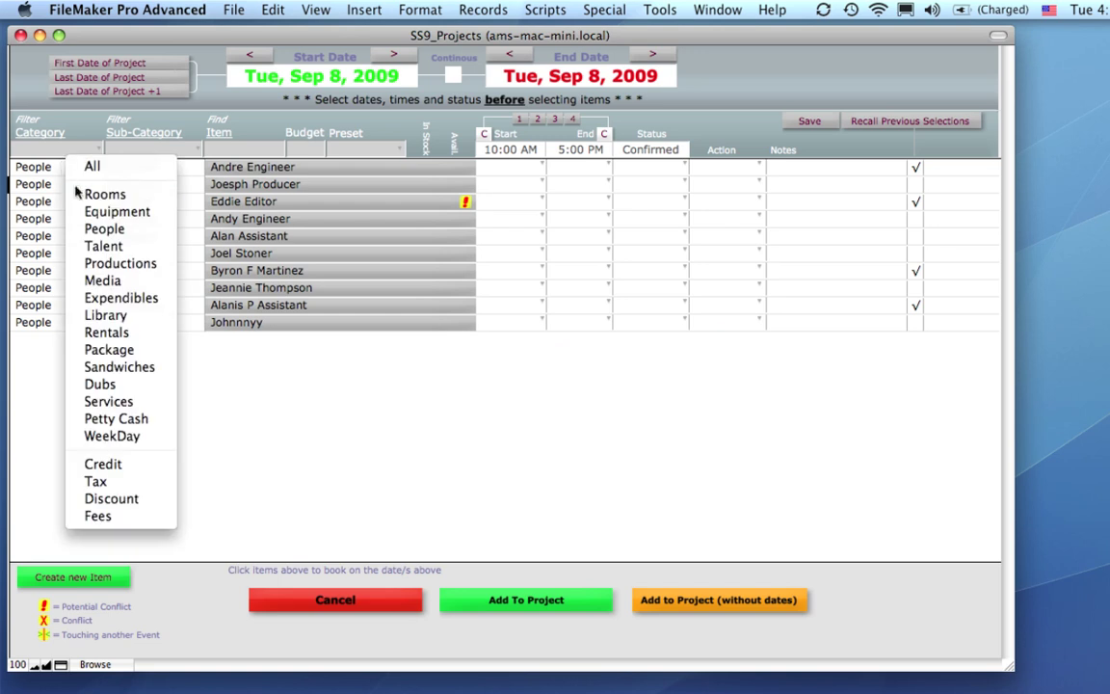
click(104, 195)
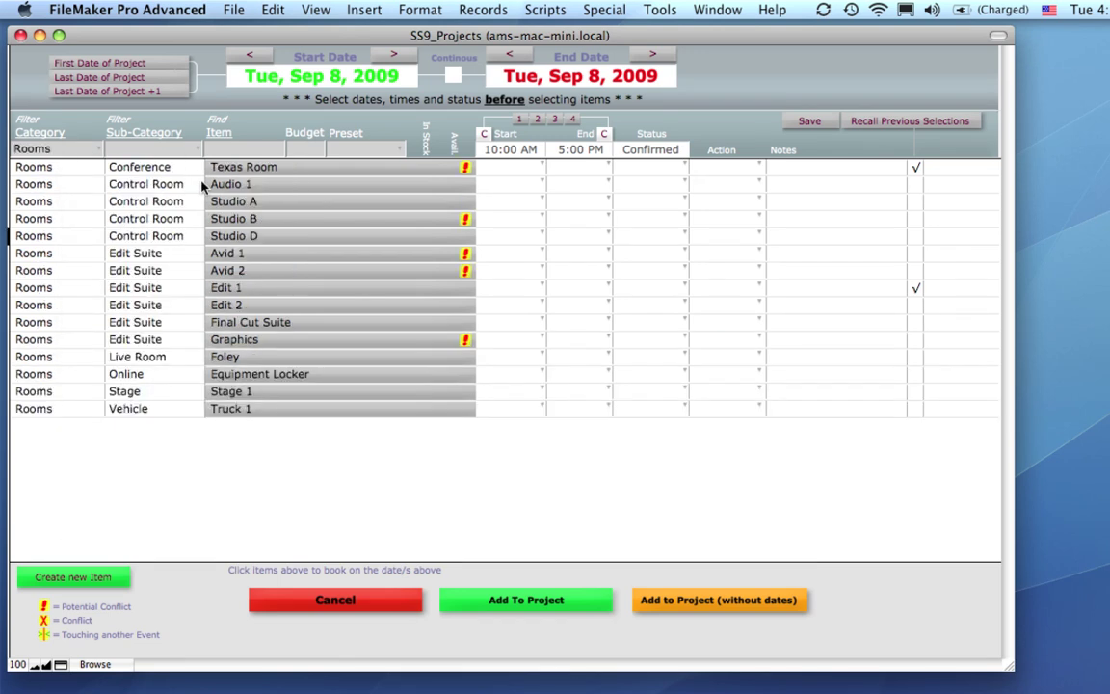
click(220, 287)
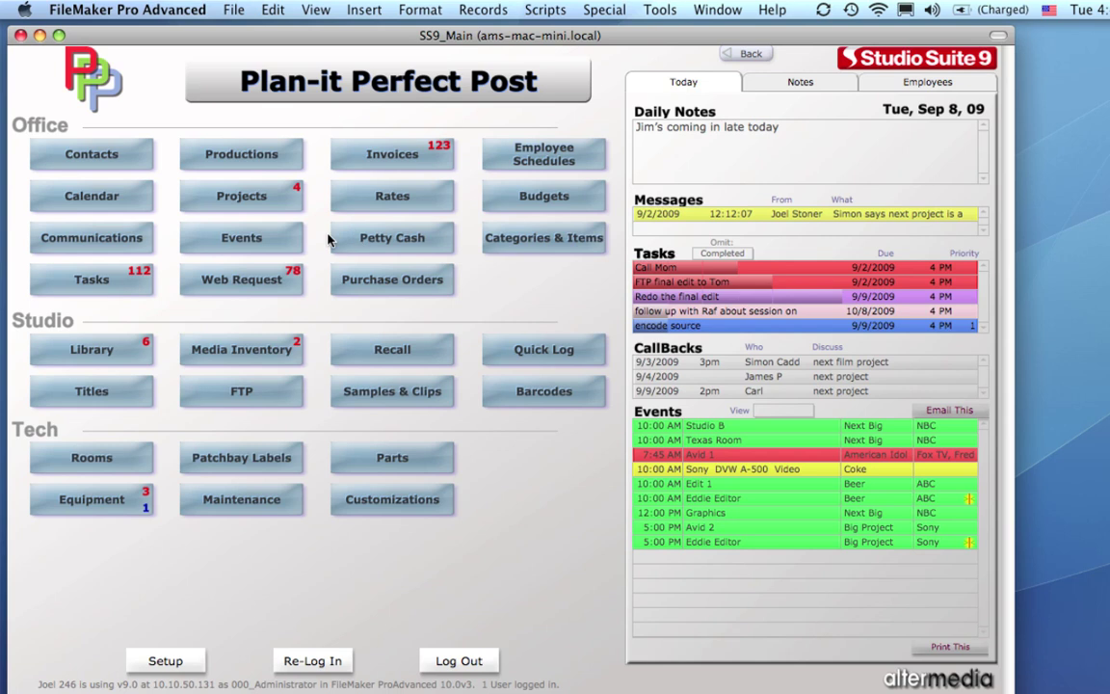
Go back to the main menu to see Beer's Edit 1 booking among Sep 8's nine events.
click(289, 240)
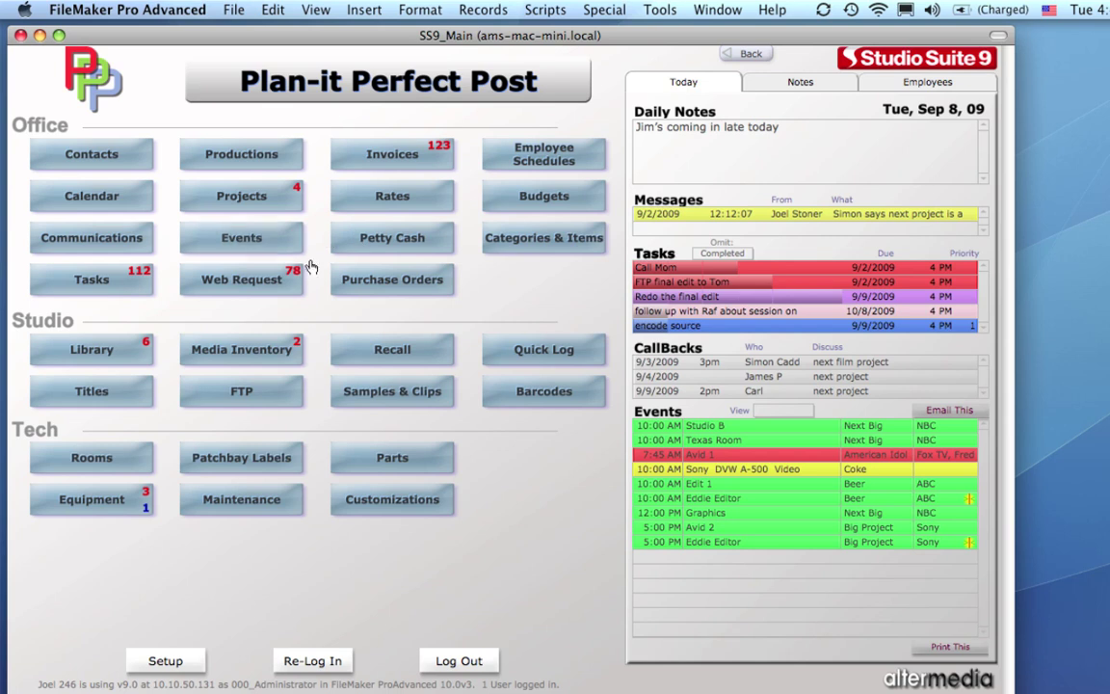